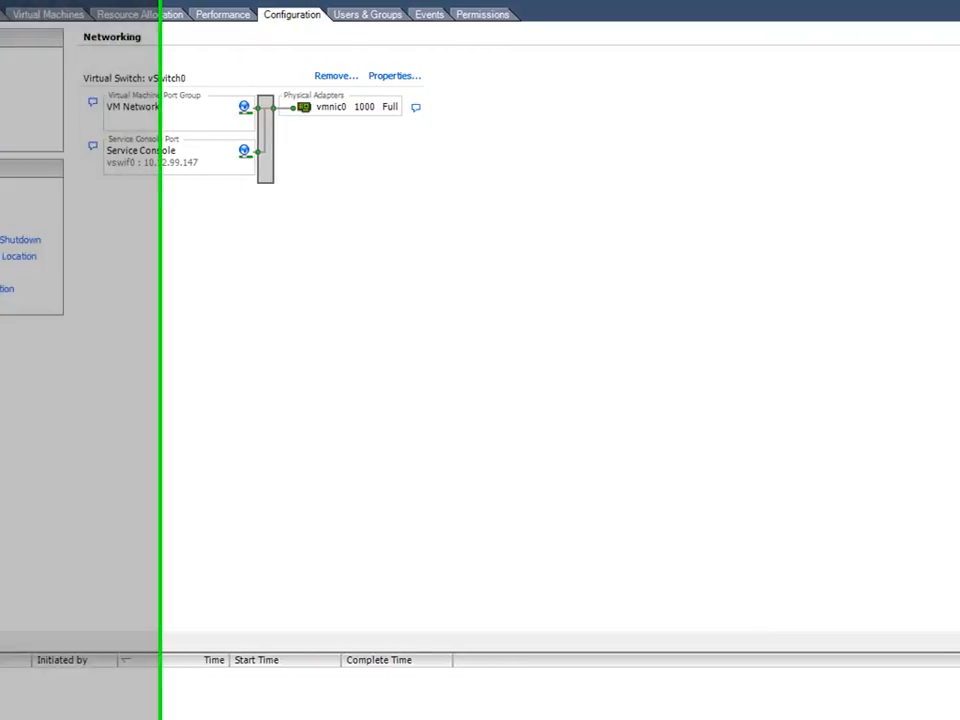
# - Add a virtual machine network labelled Internal on a new virtual switch with no physical adapters
pyautogui.click(897, 38)
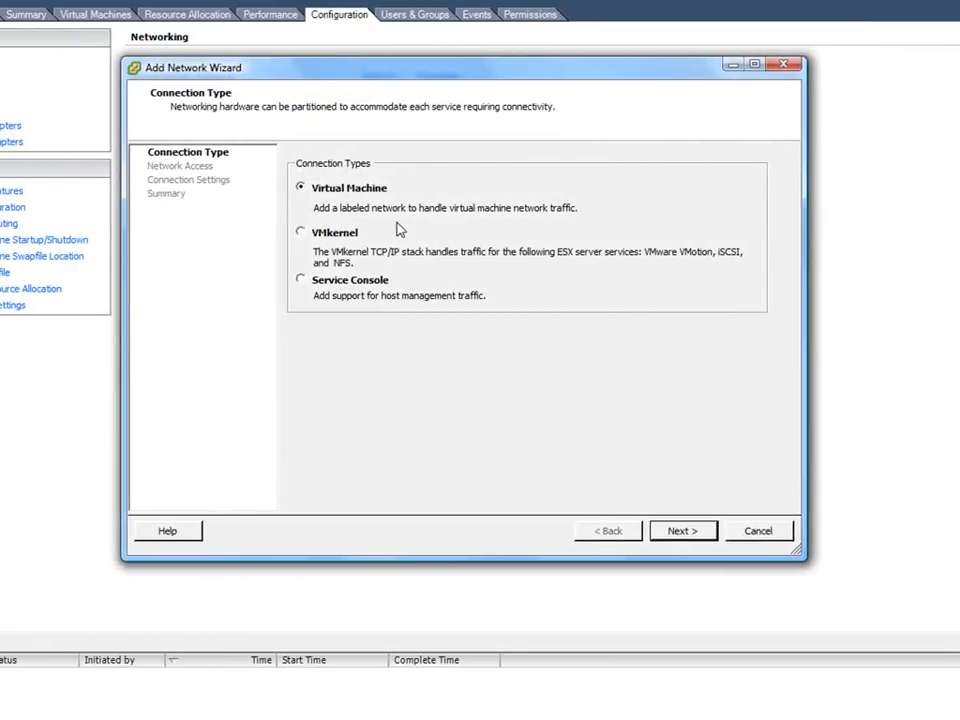
pyautogui.click(679, 532)
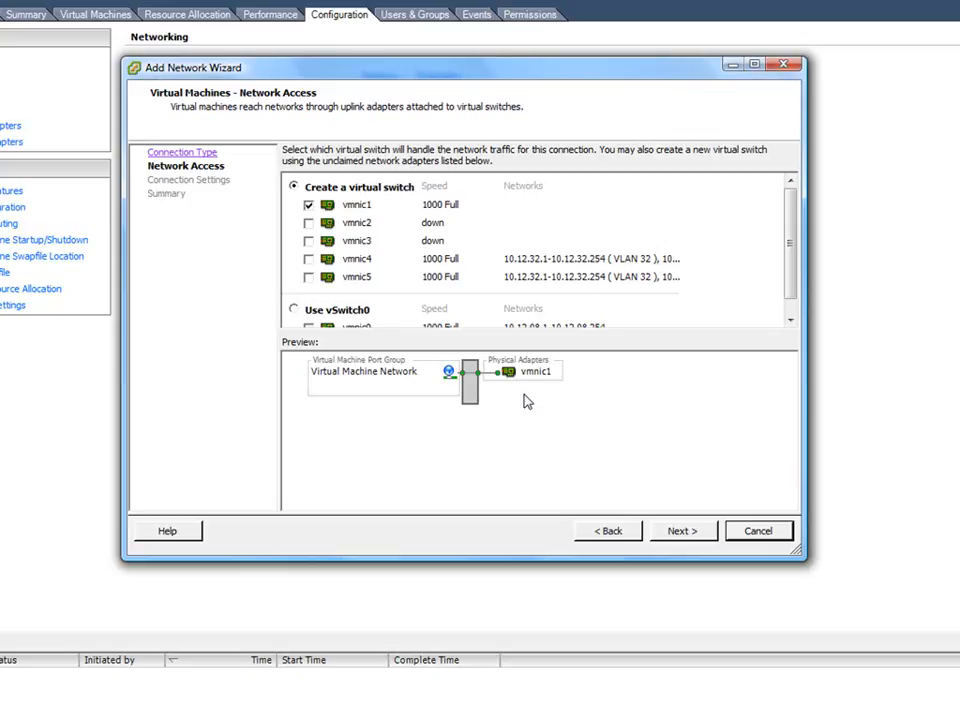
pyautogui.click(308, 205)
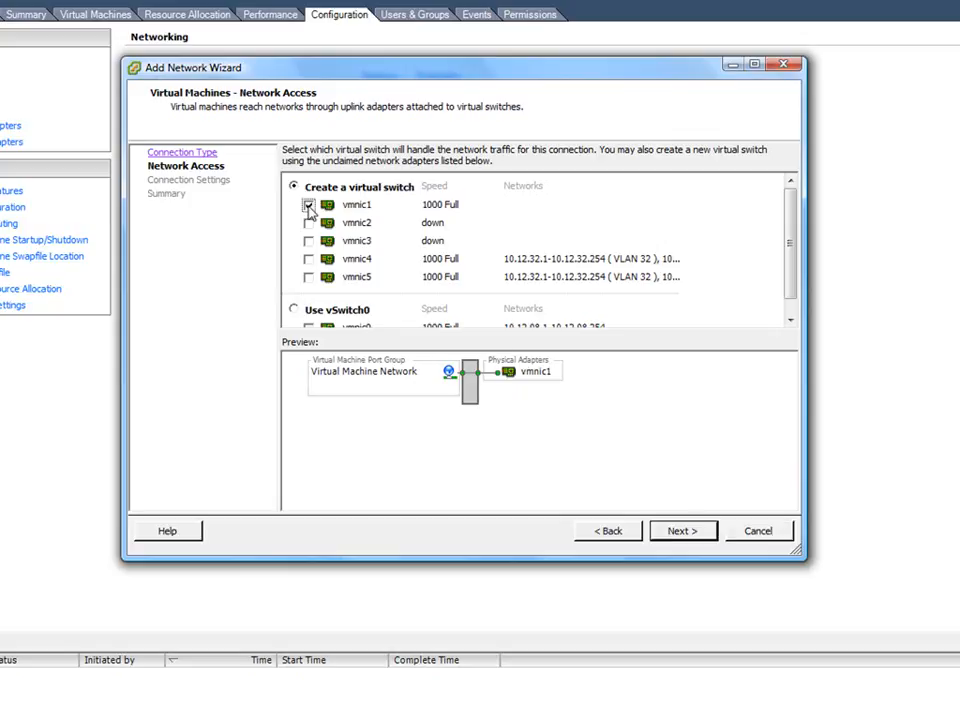
pyautogui.click(683, 531)
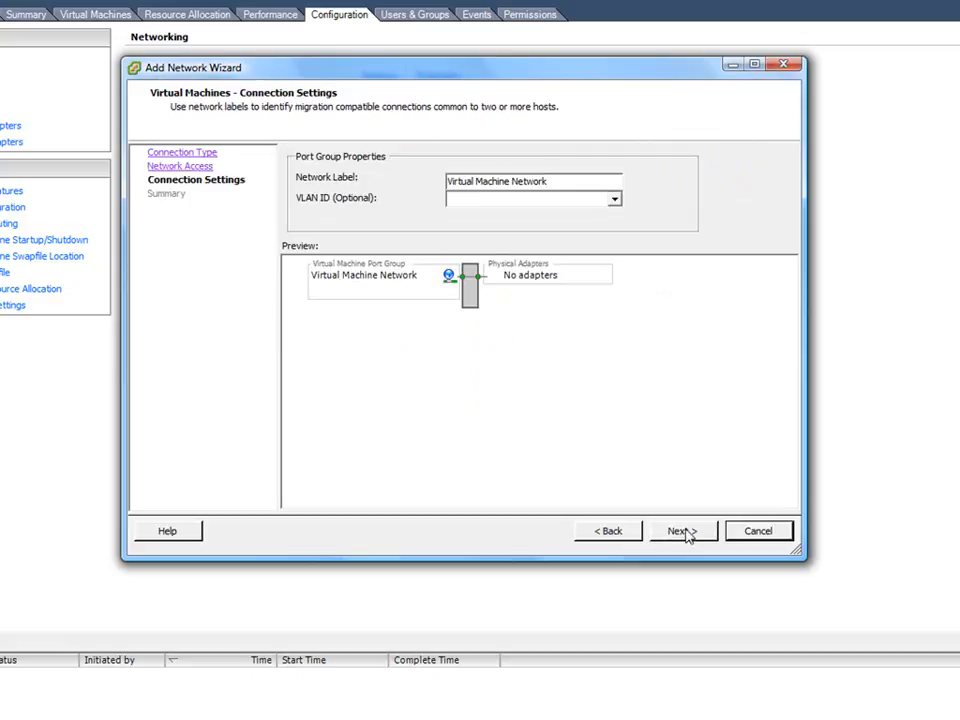
pyautogui.moveTo(545, 182); pyautogui.dragTo(428, 195)
pyautogui.write('Internal')
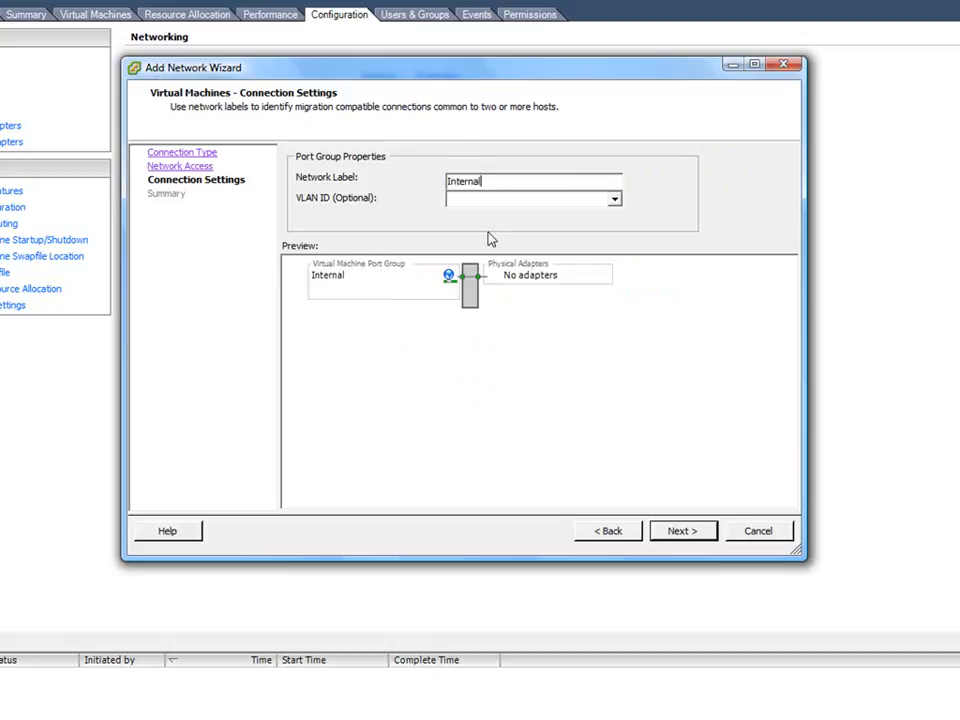
pyautogui.click(684, 533)
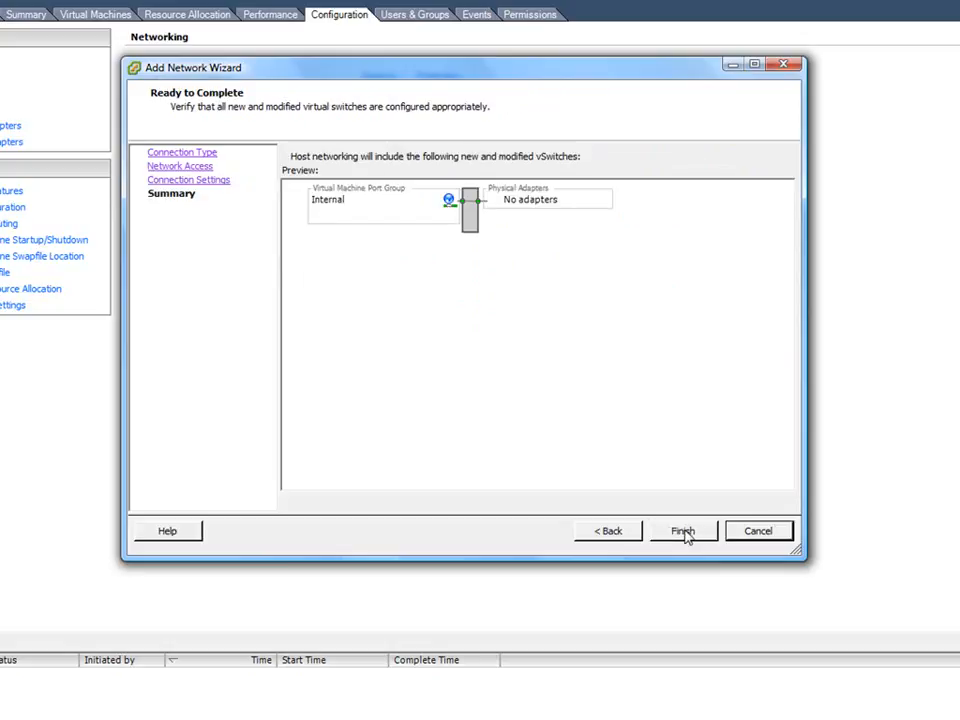
pyautogui.click(684, 533)
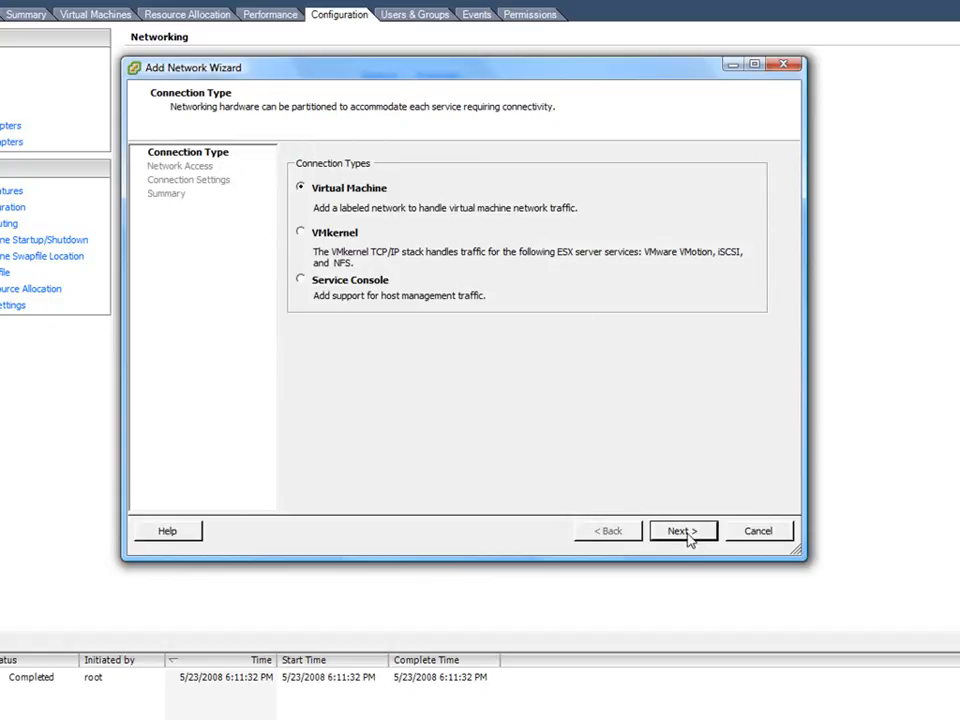
# - Add a virtual machine network labelled NIC Team on a new virtual switch using adapters vmnic1 and vmnic2
pyautogui.click(686, 533)
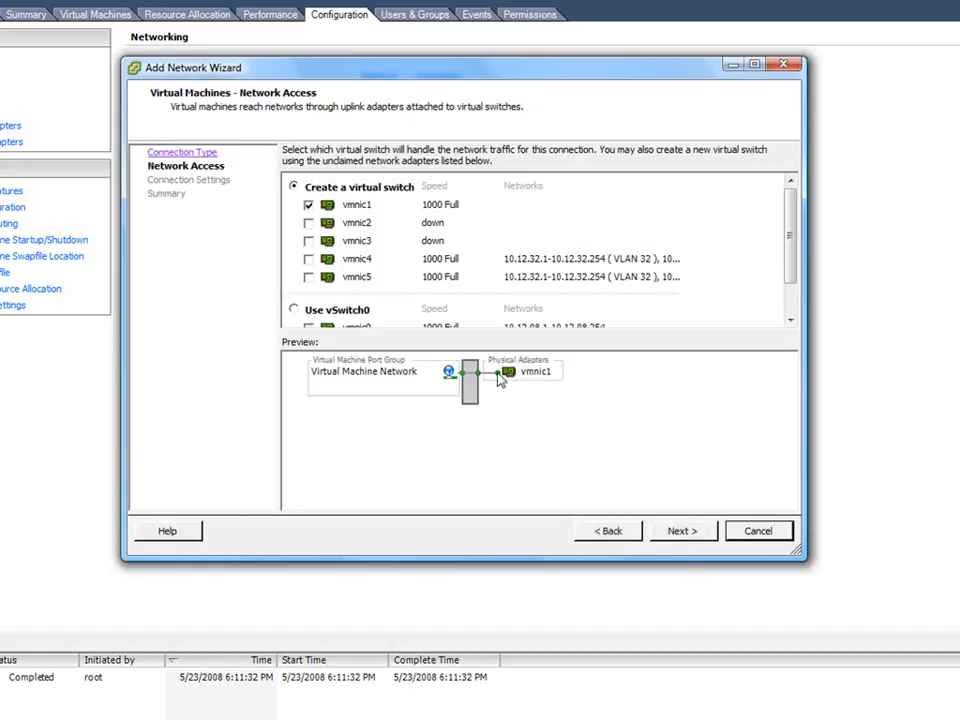
pyautogui.click(308, 223)
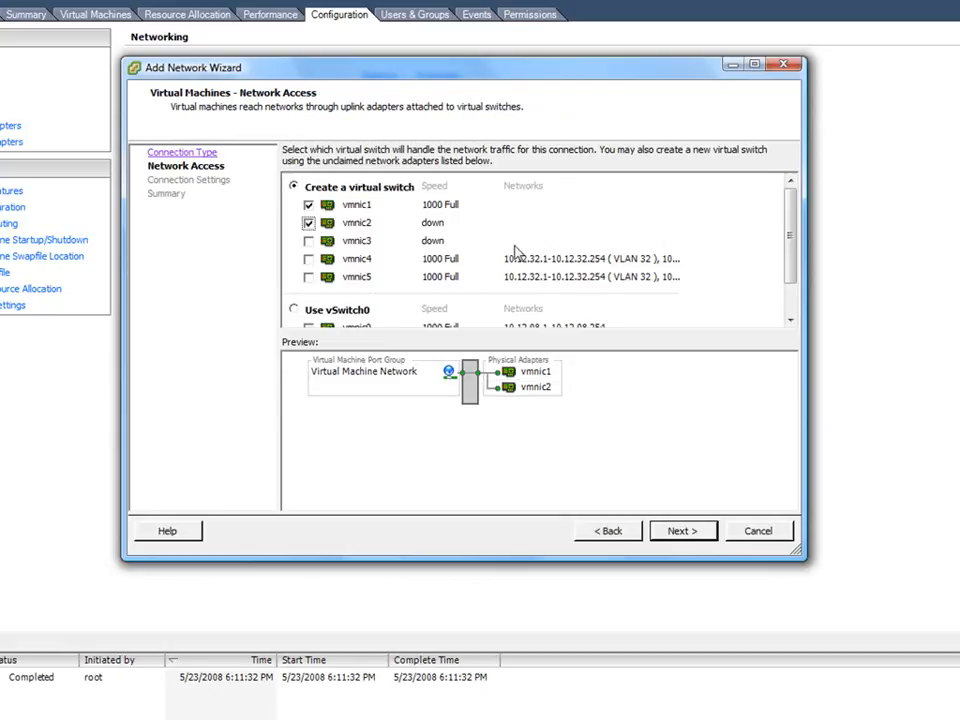
pyautogui.click(683, 536)
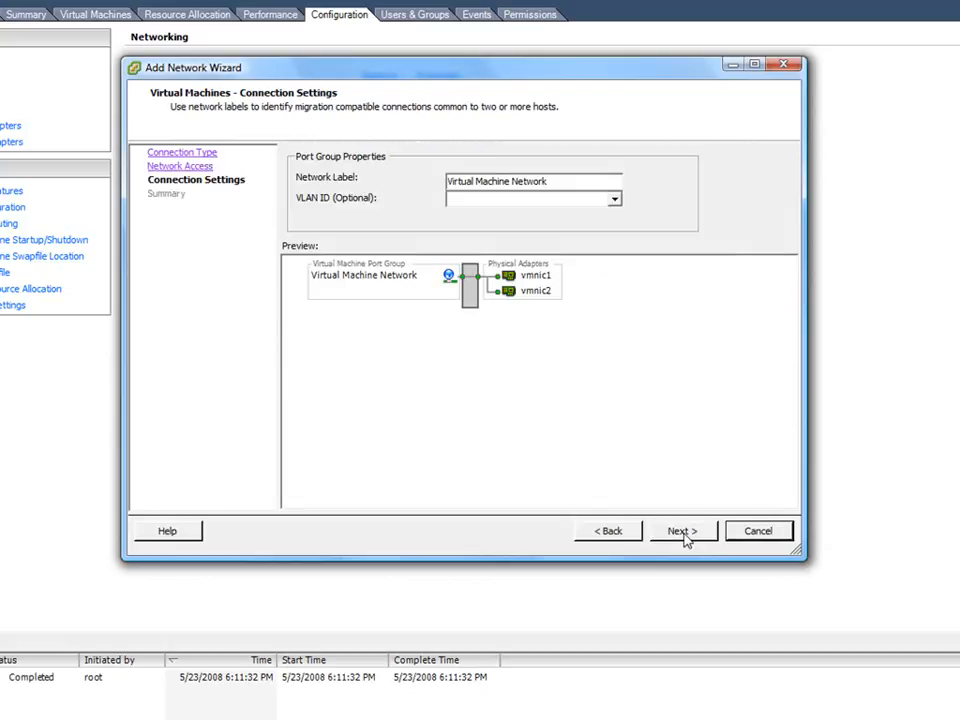
pyautogui.moveTo(549, 181); pyautogui.dragTo(419, 194)
pyautogui.write('NIC TEam')
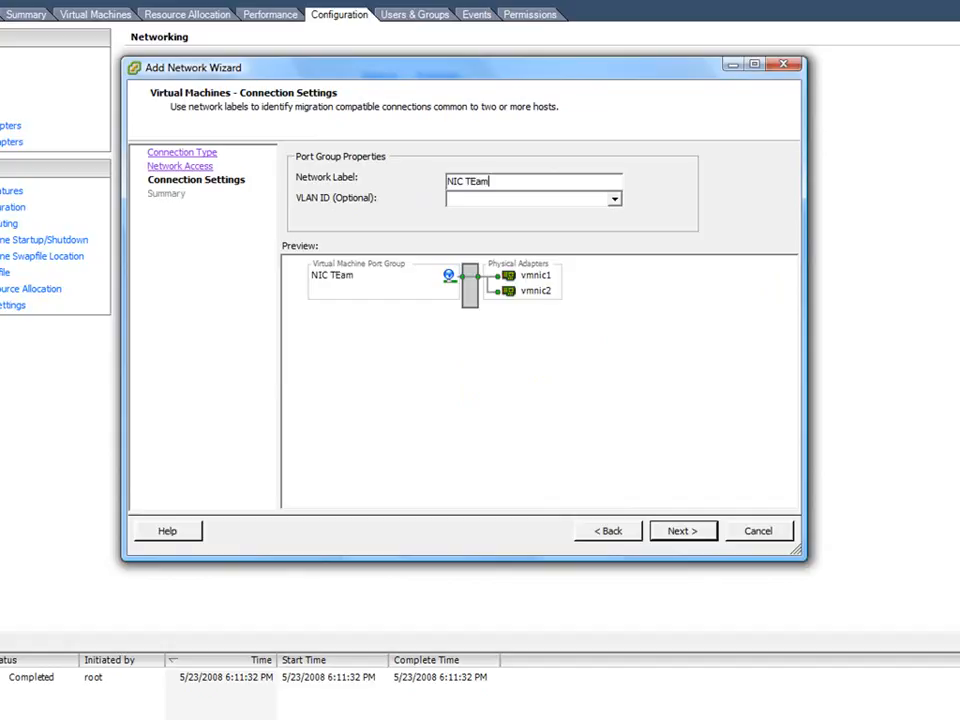
pyautogui.click(470, 181)
pyautogui.press('BackSpace')
pyautogui.write('e')
pyautogui.click(679, 538)
pyautogui.click(678, 536)
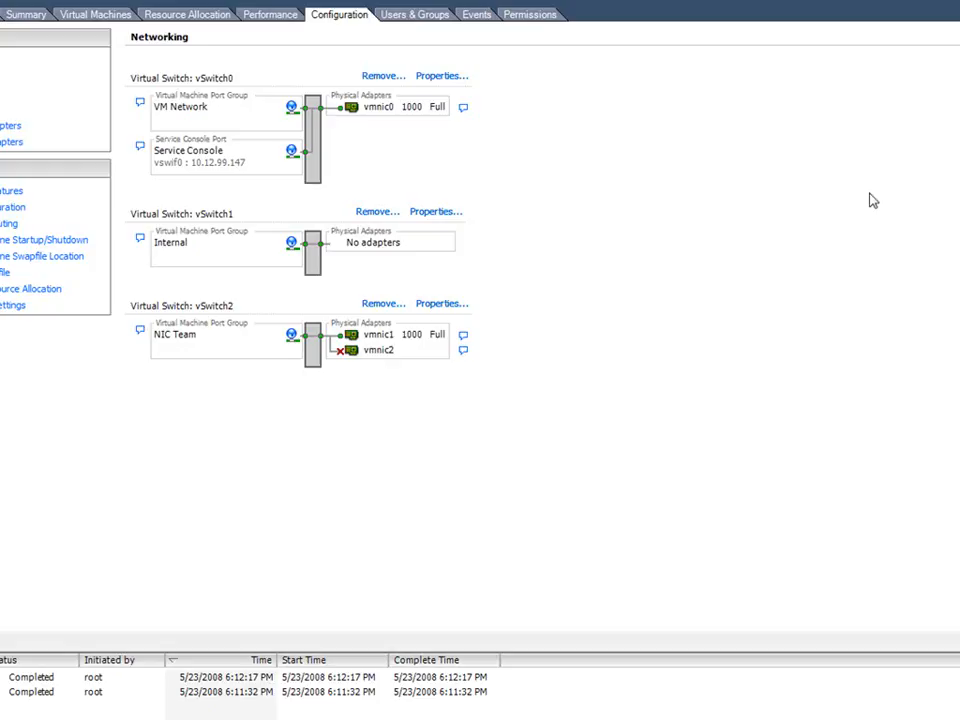
# - Review the connection types offered for a new network and for a new port on vSwitch0, without adding anything
pyautogui.click(957, 37)
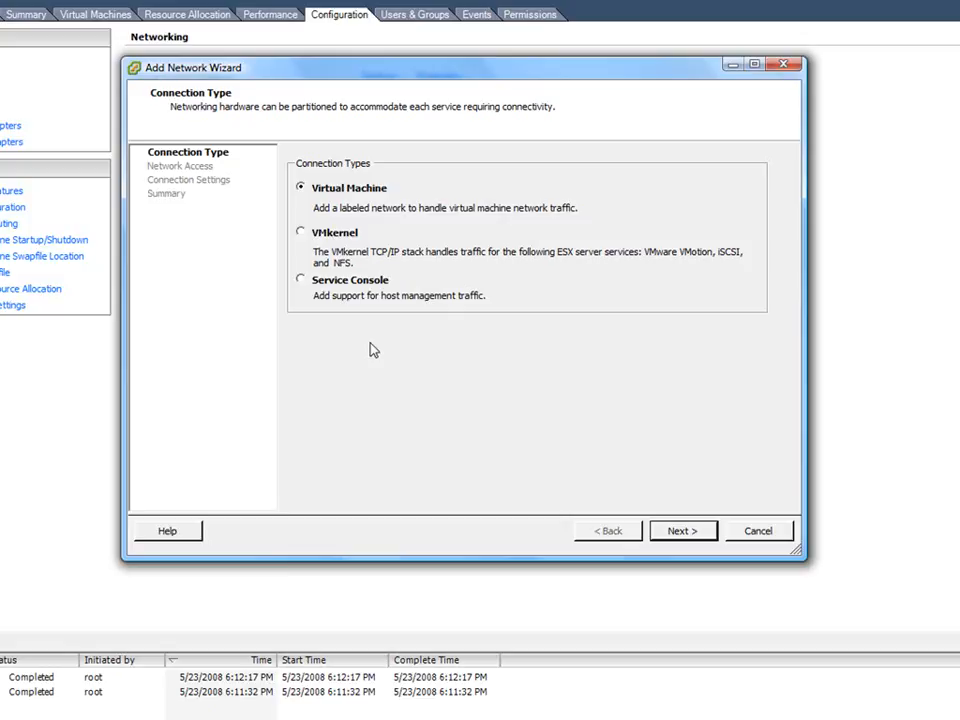
pyautogui.click(782, 530)
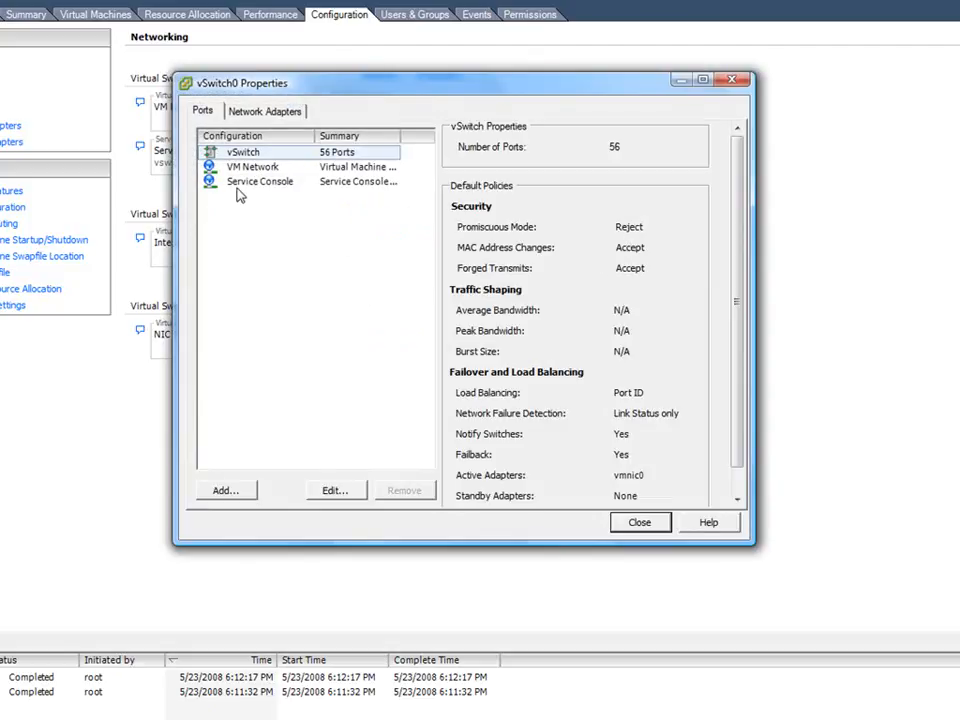
pyautogui.click(234, 486)
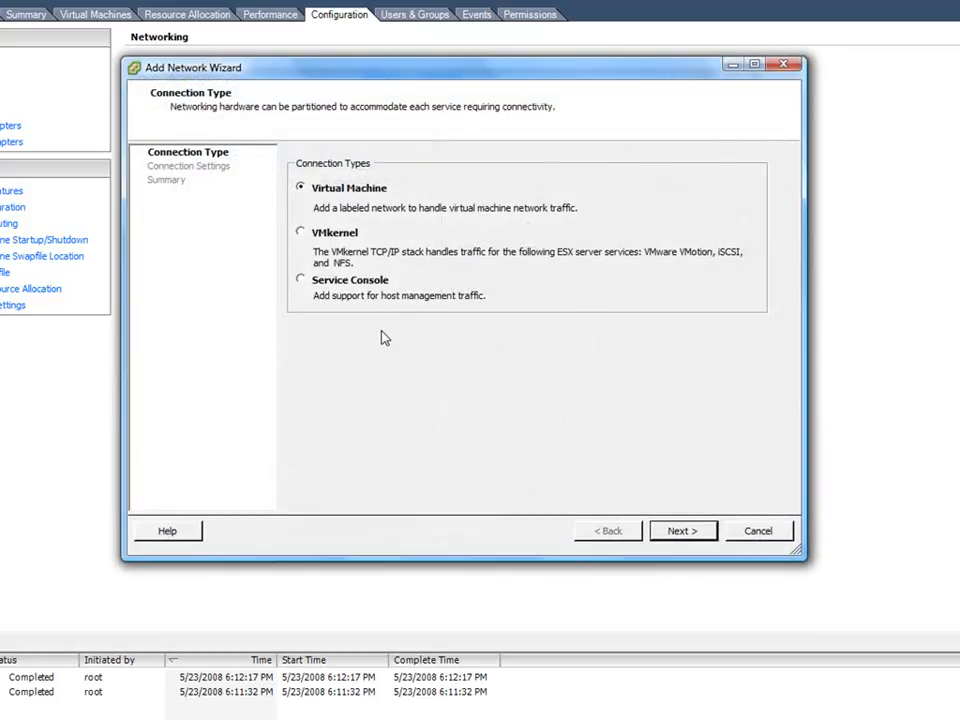
pyautogui.click(756, 530)
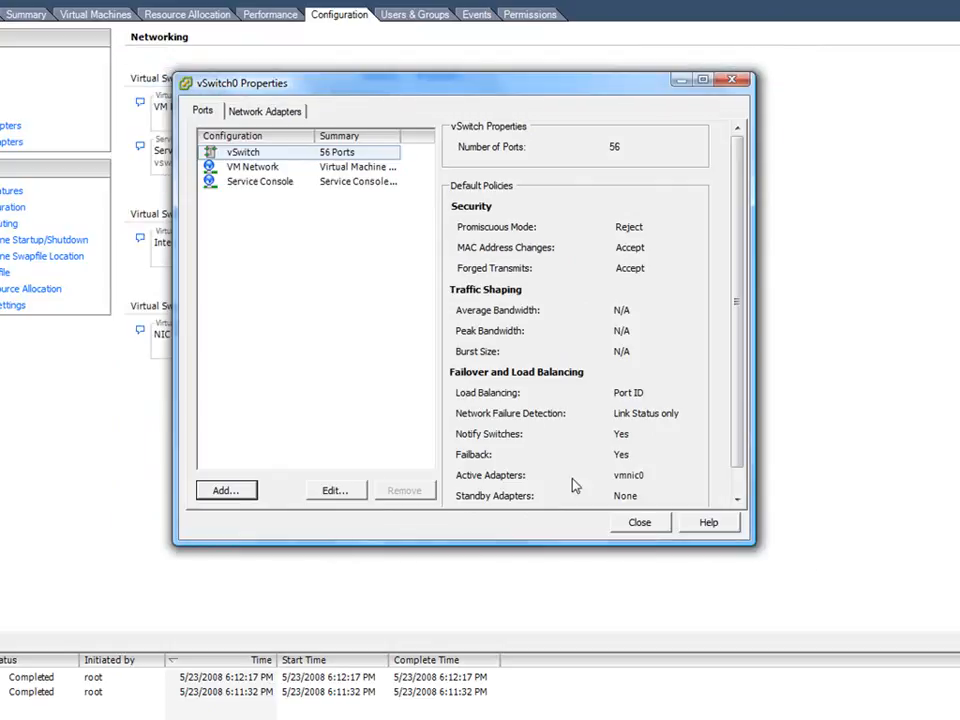
pyautogui.click(639, 525)
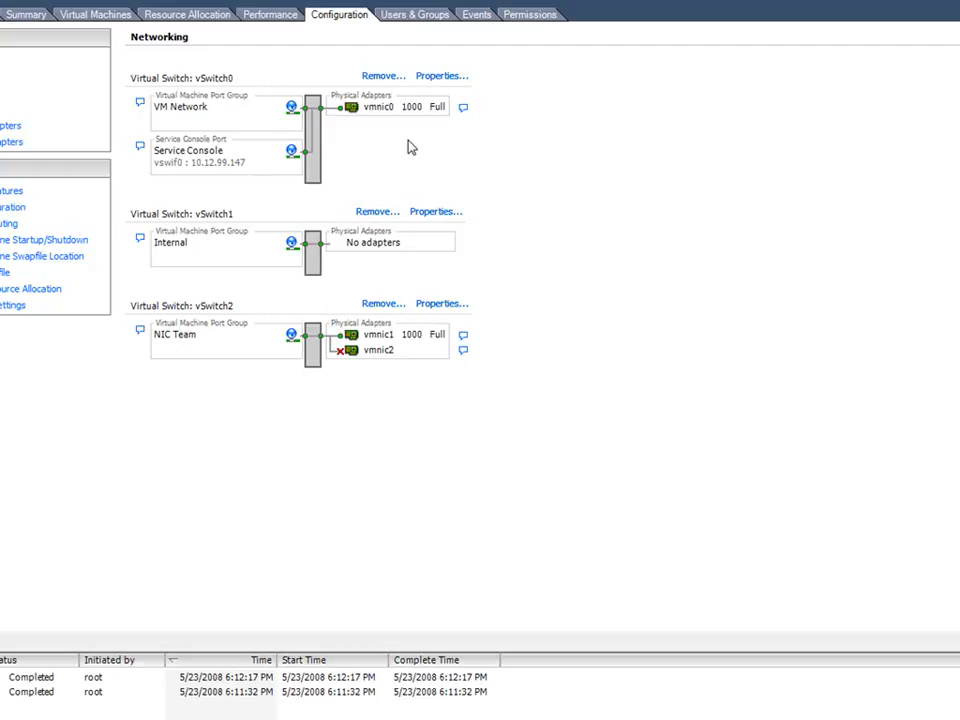
# - Examine the Service Console port's general properties and default gateway routing settings on vSwitch0, without changing them
pyautogui.click(436, 80)
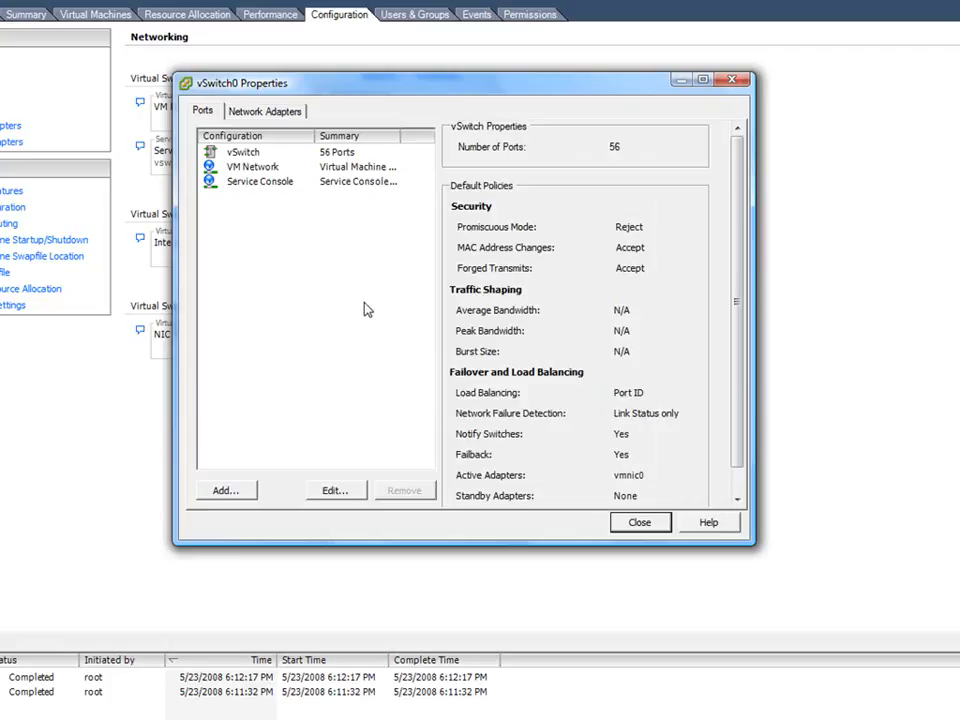
pyautogui.click(270, 182)
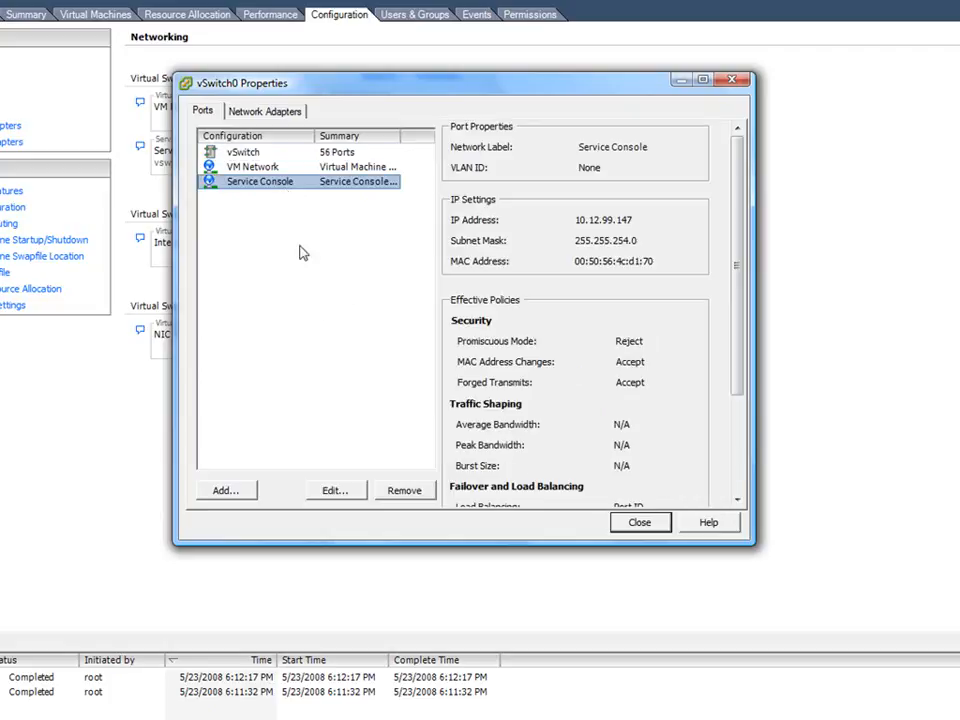
pyautogui.click(333, 491)
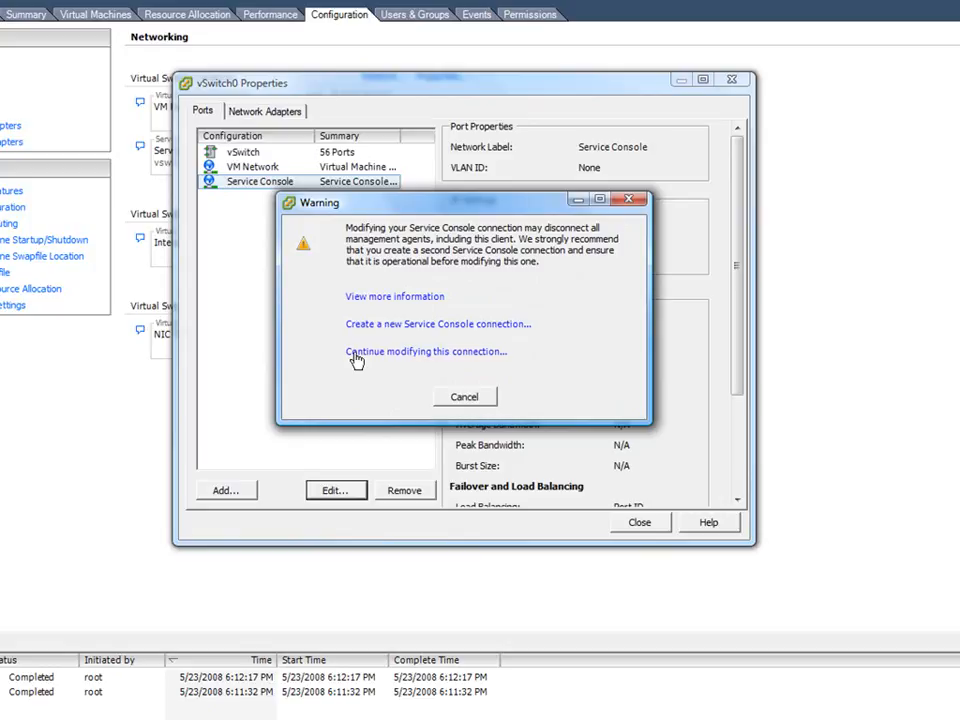
pyautogui.click(356, 352)
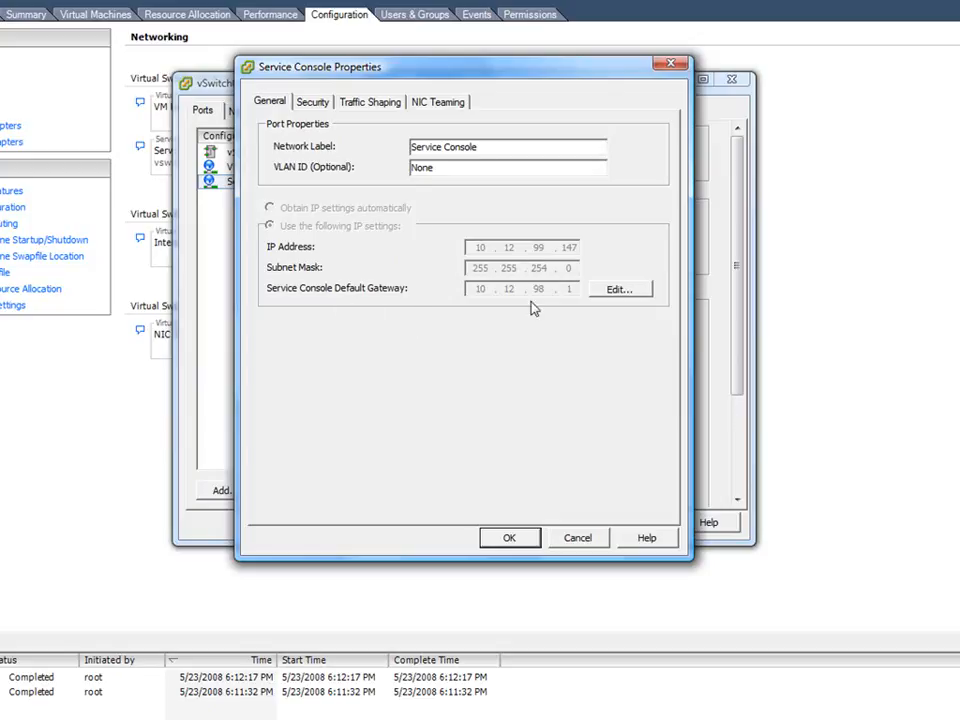
pyautogui.click(615, 290)
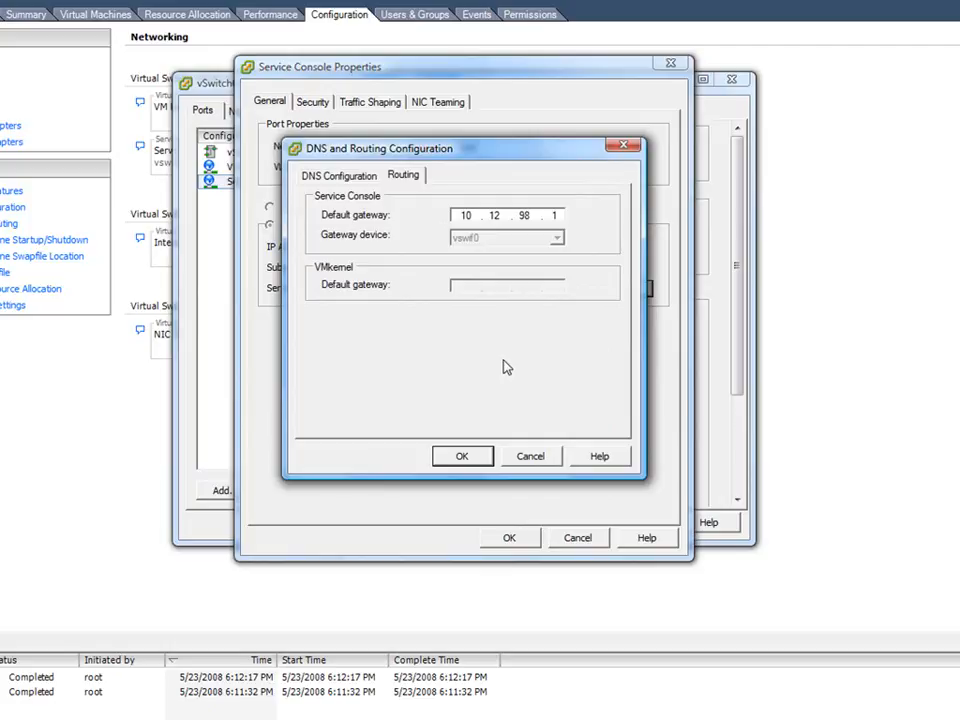
pyautogui.click(531, 457)
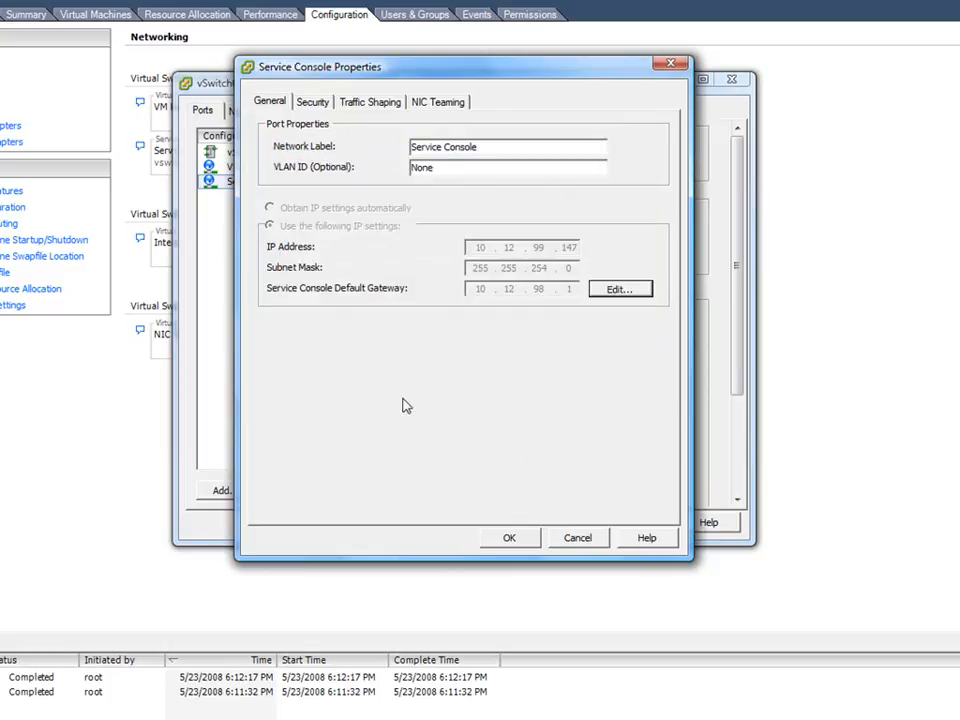
pyautogui.click(577, 538)
pyautogui.click(643, 522)
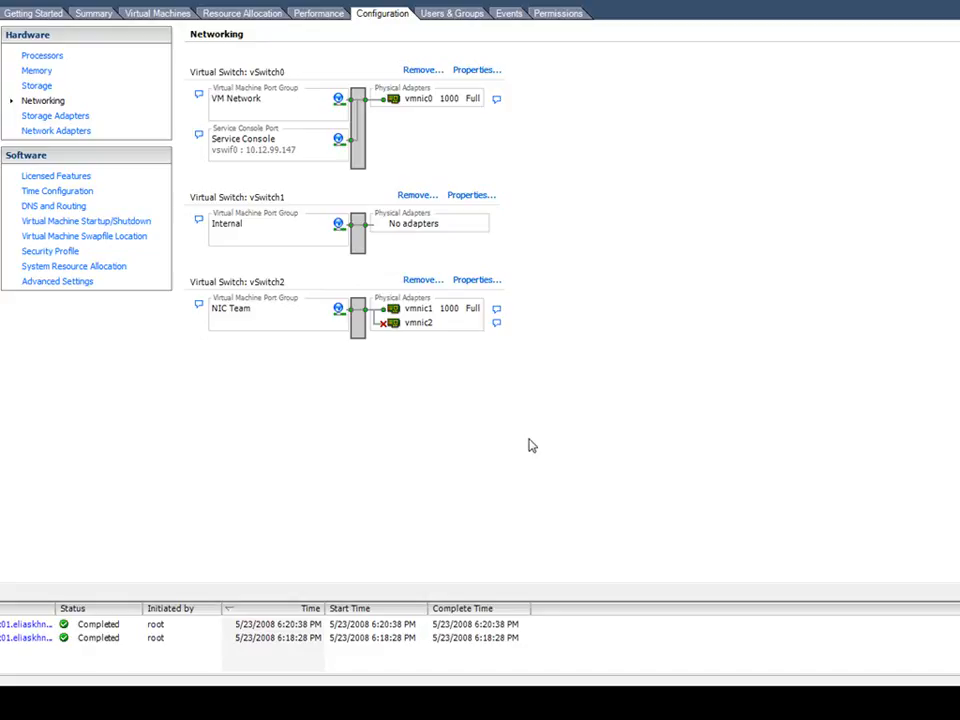
# - Add the unclaimed adapter vmnic4 to vSwitch0 as an active adapter
pyautogui.click(466, 72)
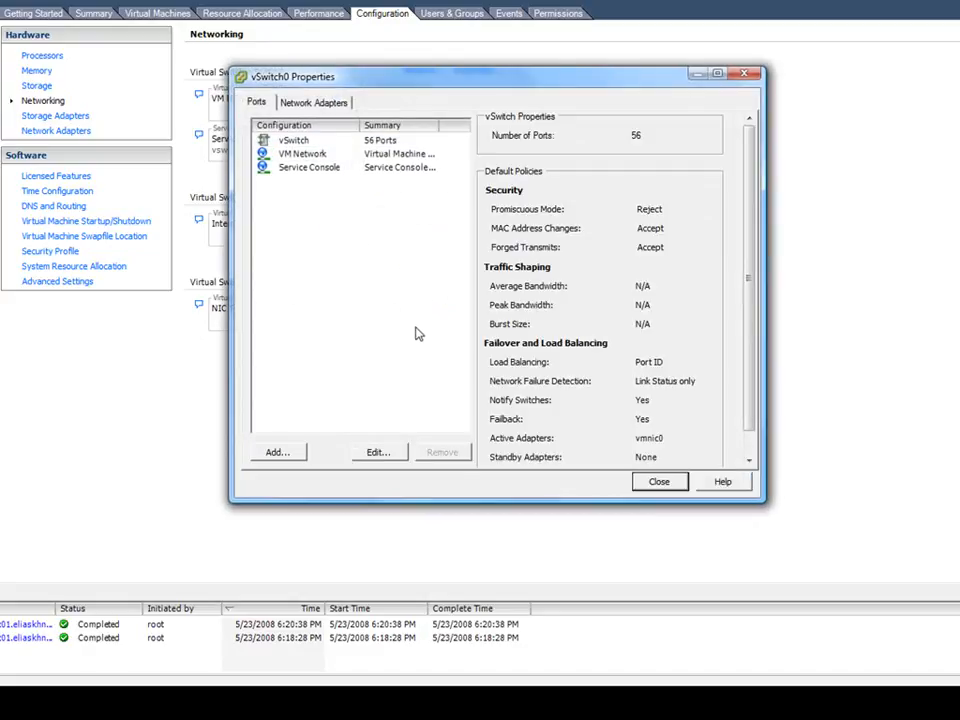
pyautogui.click(316, 103)
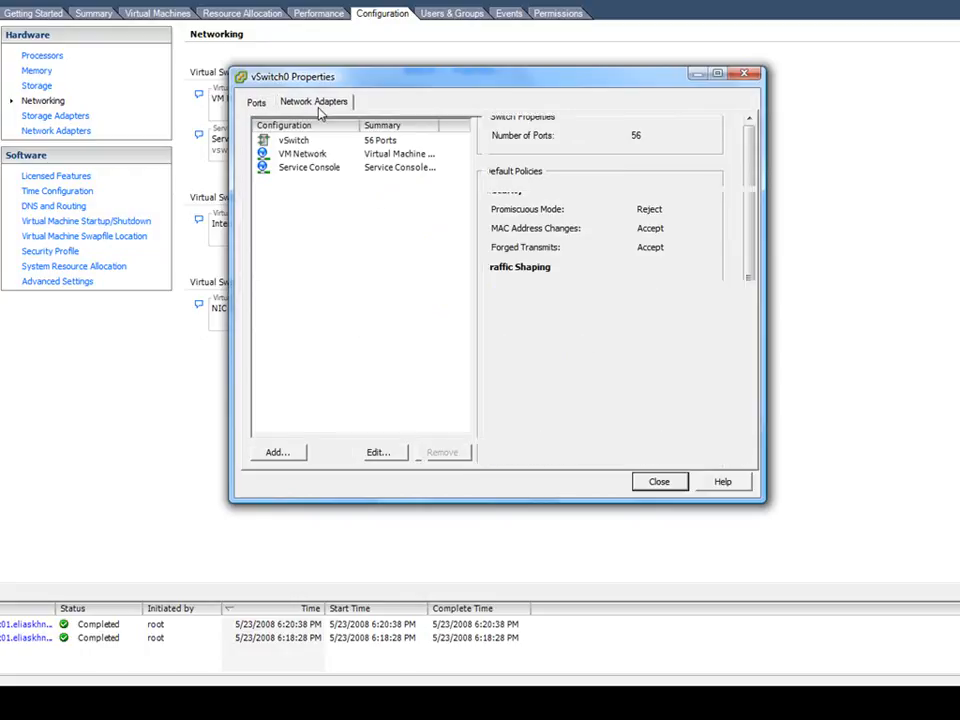
pyautogui.click(282, 452)
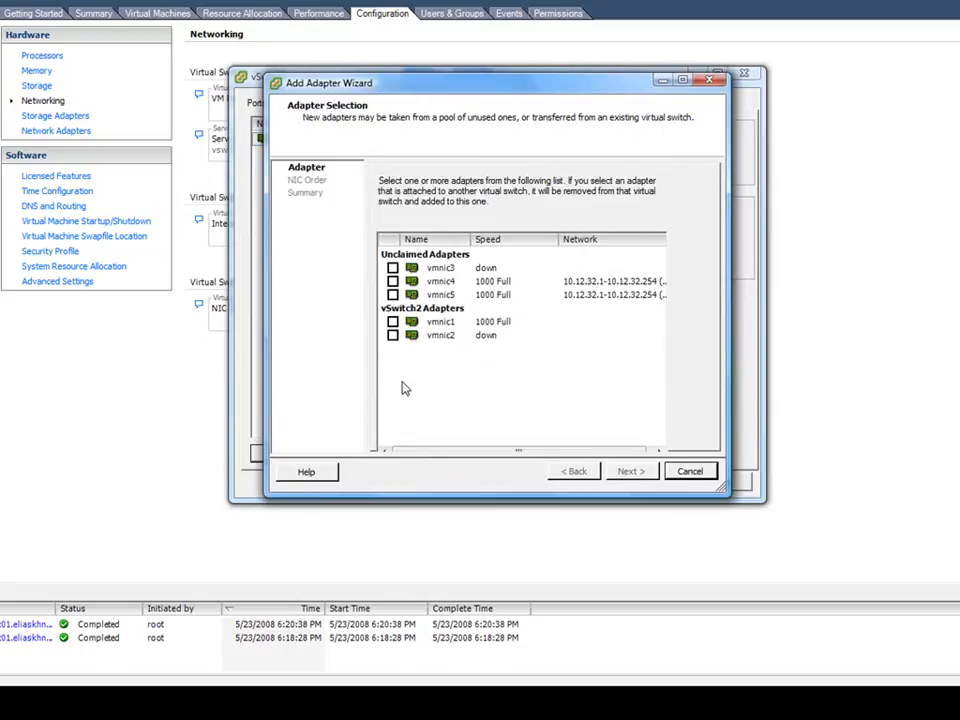
pyautogui.click(392, 281)
pyautogui.click(632, 471)
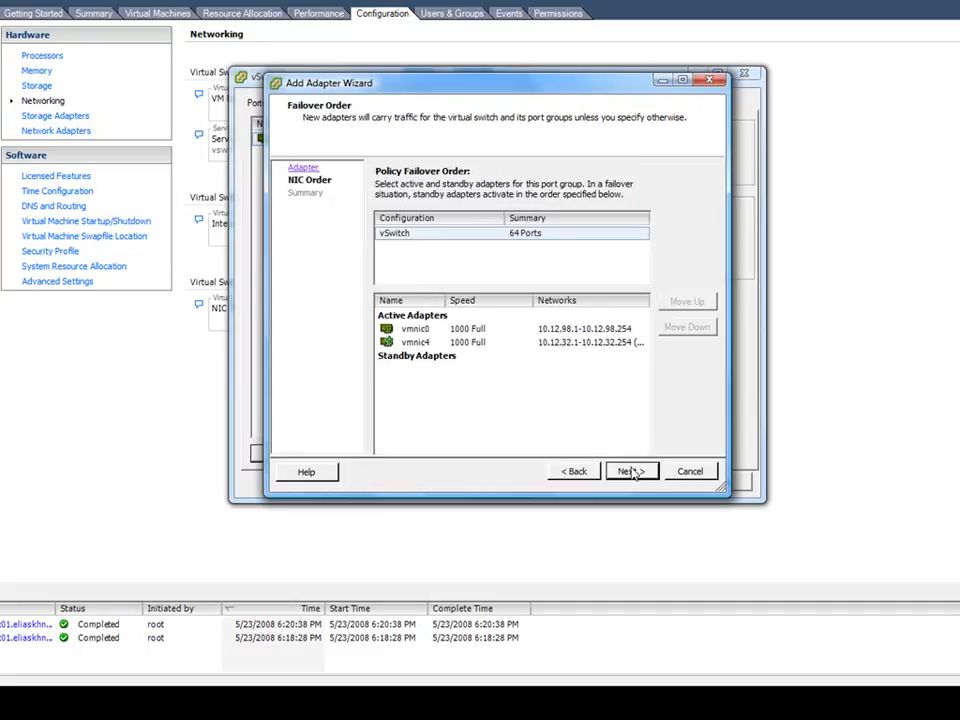
pyautogui.click(630, 472)
pyautogui.click(630, 469)
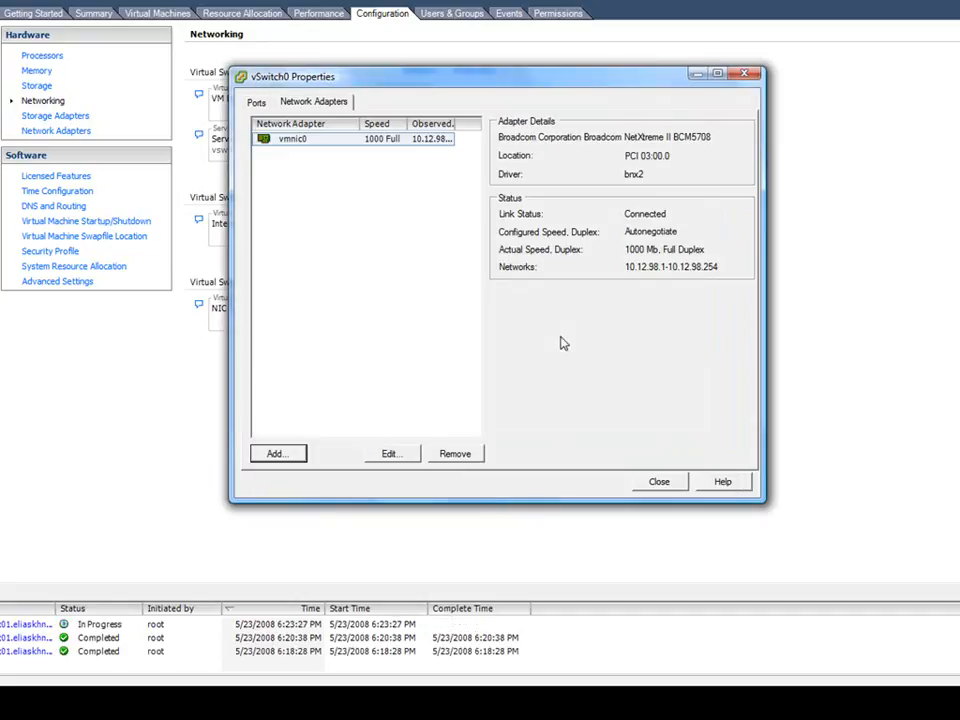
pyautogui.click(658, 482)
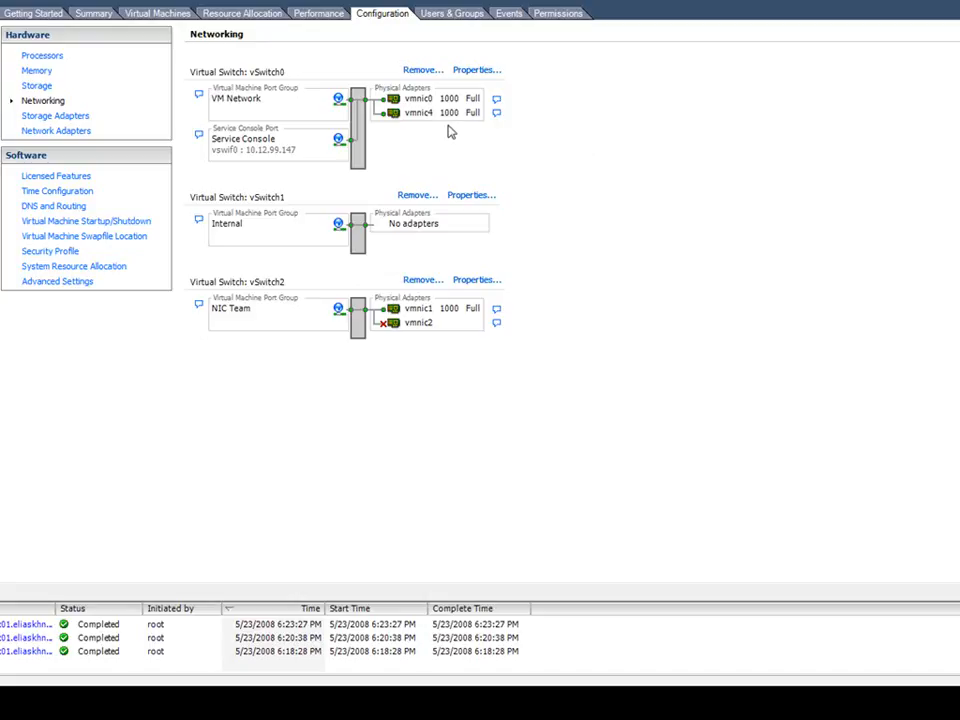
# - Recheck the Service Console port's network label, VLAN and IP settings on vSwitch0, leaving them as they are
pyautogui.click(487, 73)
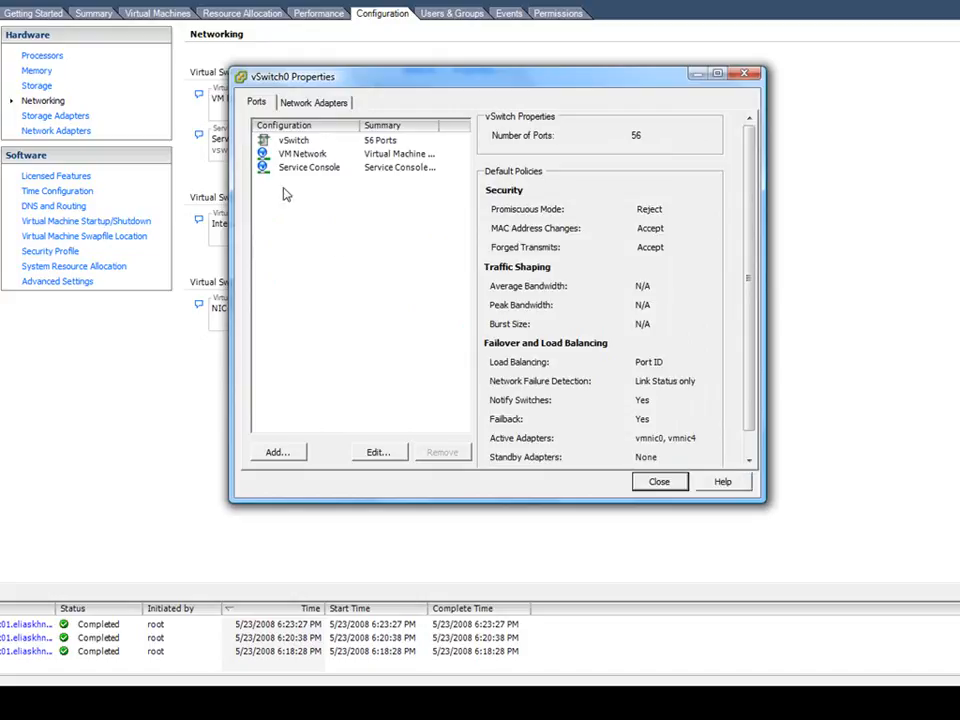
pyautogui.click(307, 170)
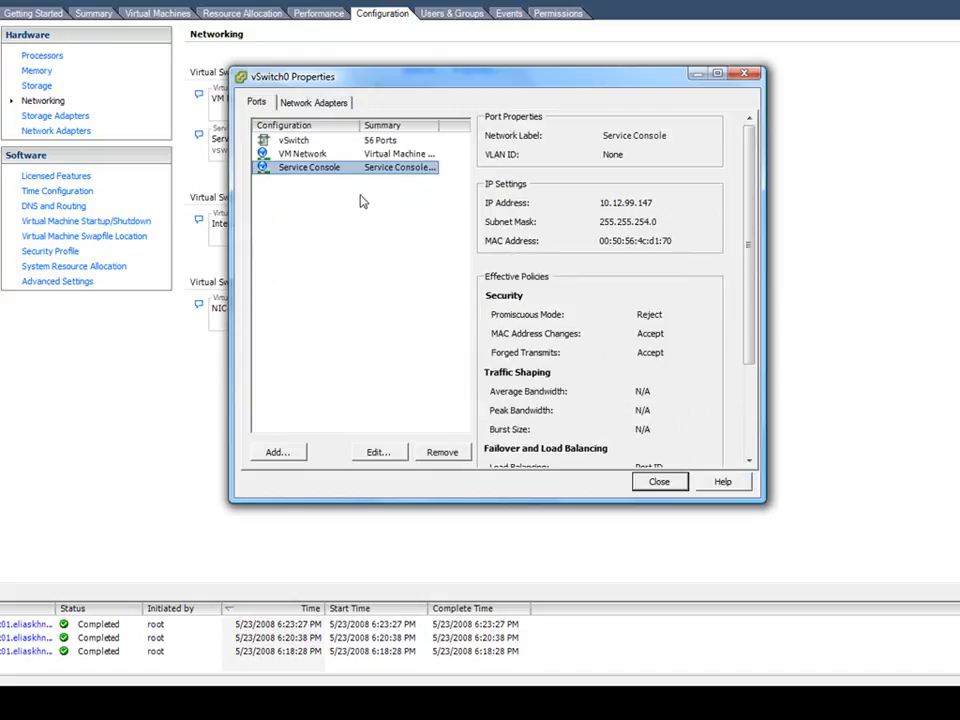
pyautogui.click(377, 452)
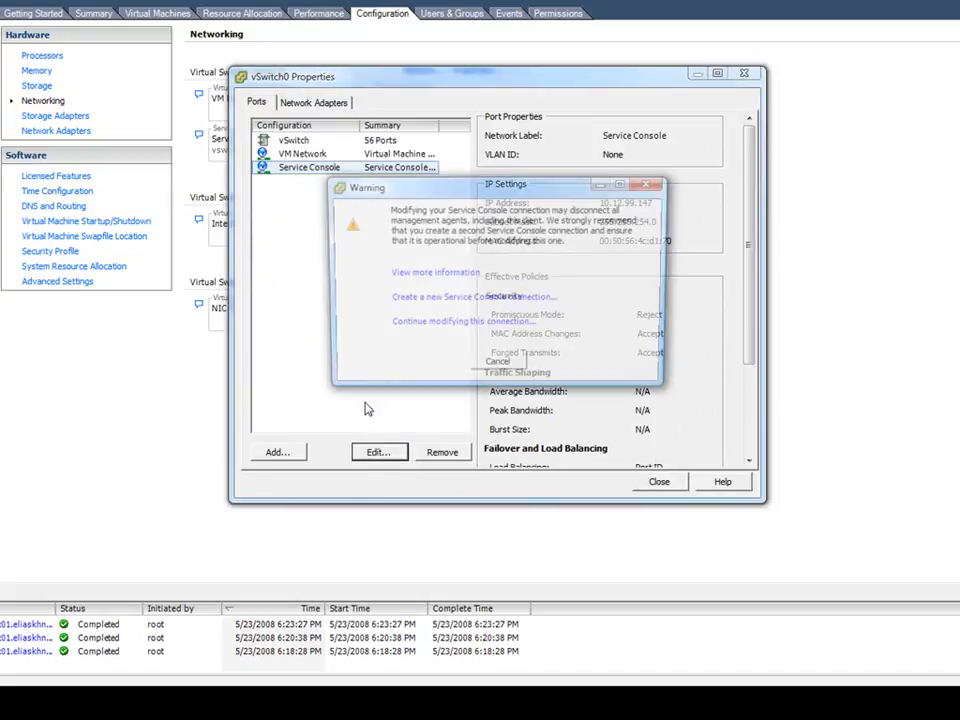
pyautogui.click(398, 324)
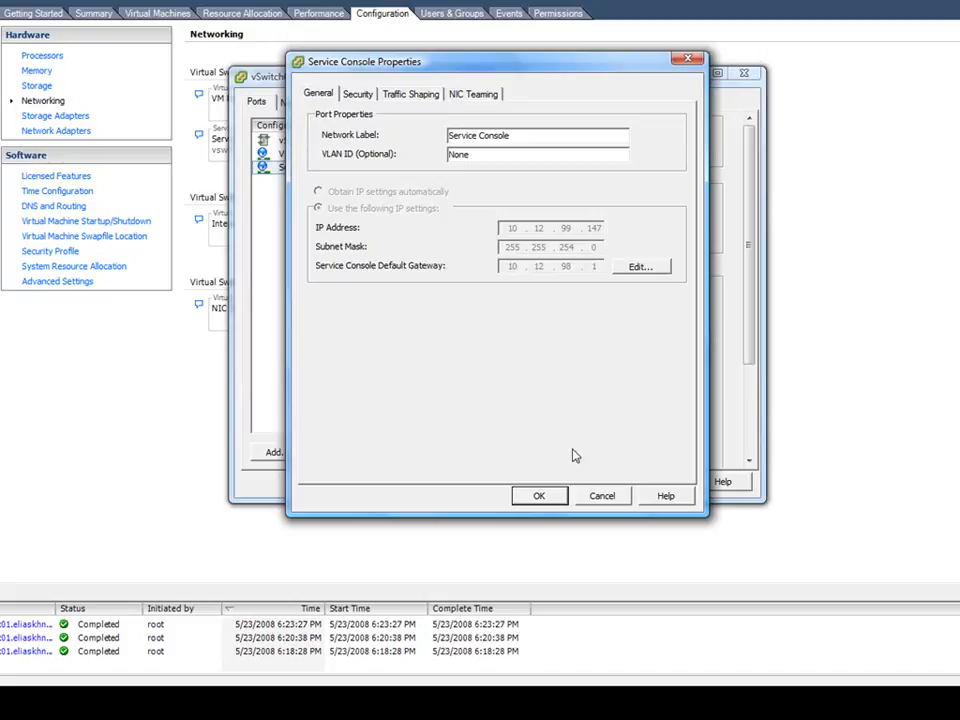
pyautogui.click(601, 496)
pyautogui.click(656, 481)
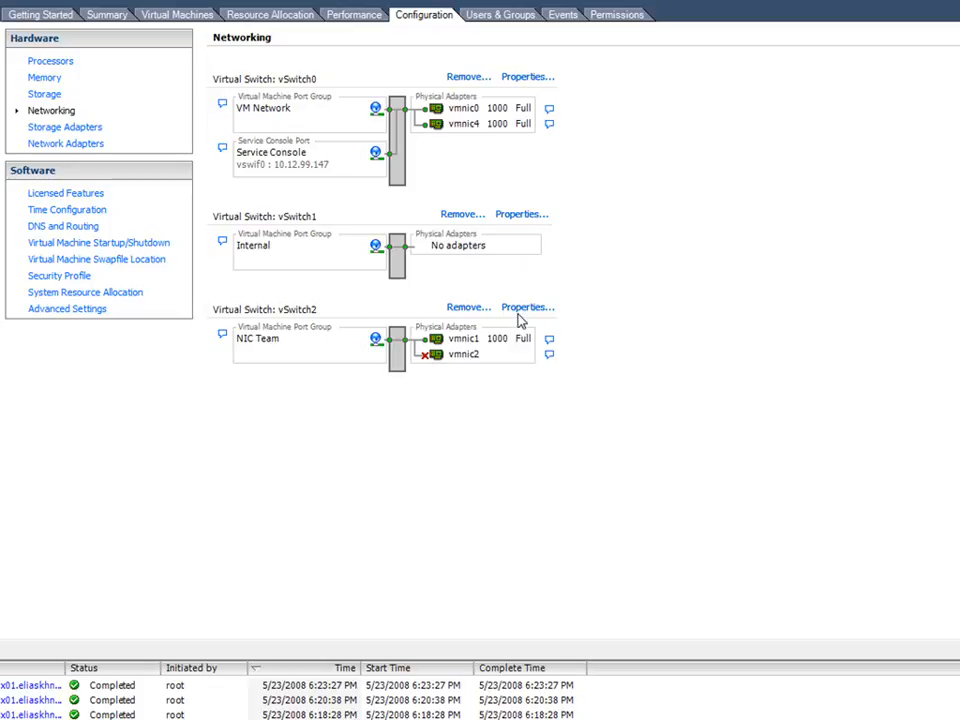
# - Add a second Service Console port to vSwitch2 with IP address 10.12.99.149 and subnet mask 255.255.254.0
pyautogui.click(552, 311)
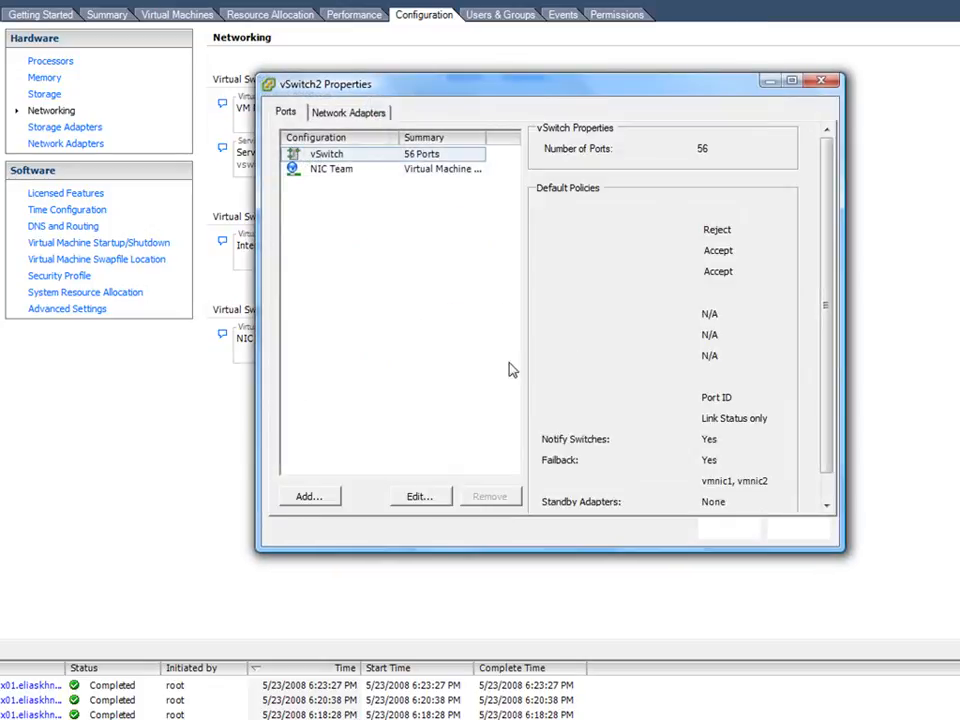
pyautogui.click(310, 500)
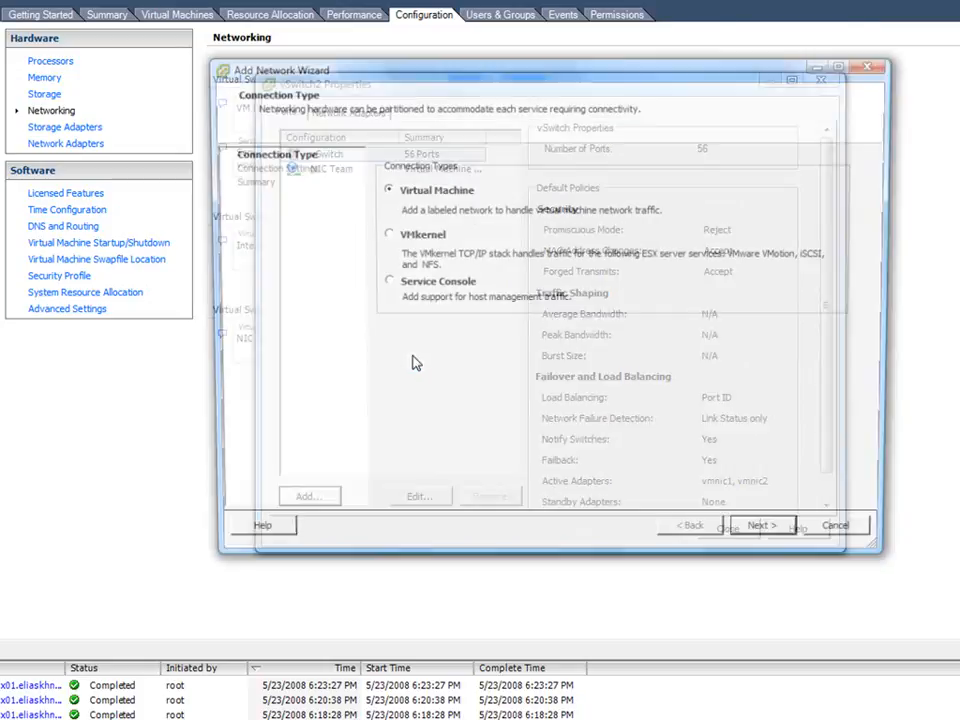
pyautogui.click(400, 292)
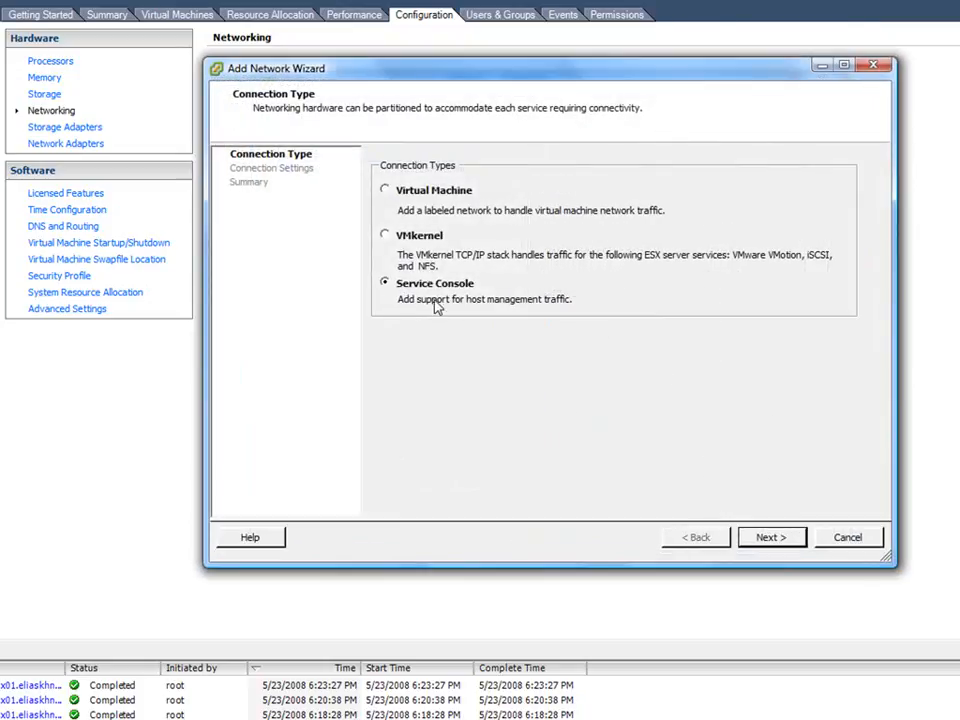
pyautogui.click(778, 540)
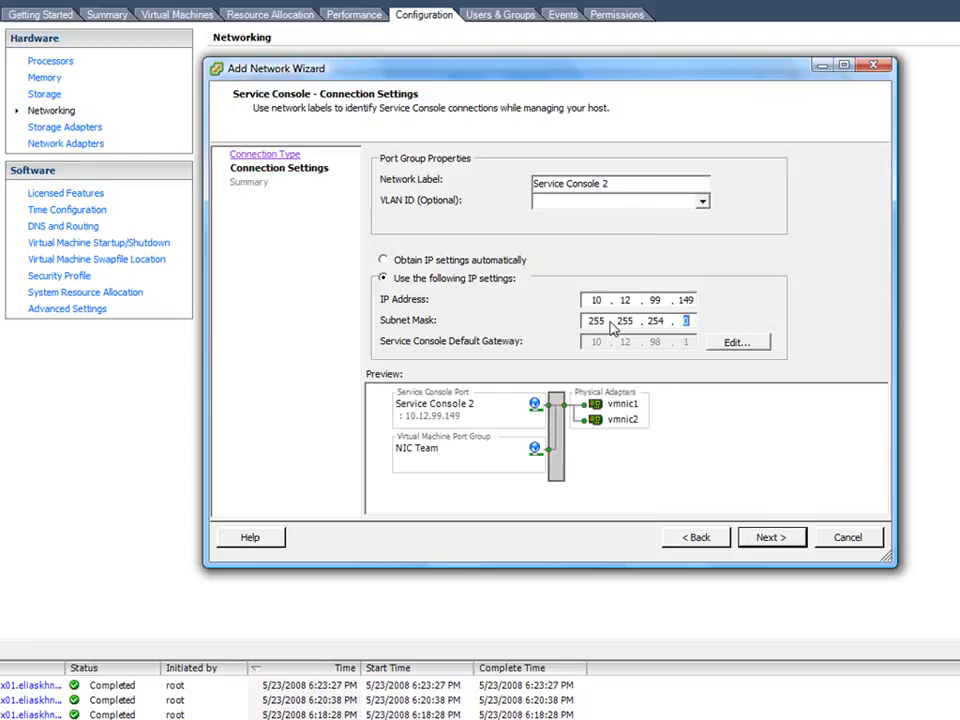
pyautogui.click(771, 539)
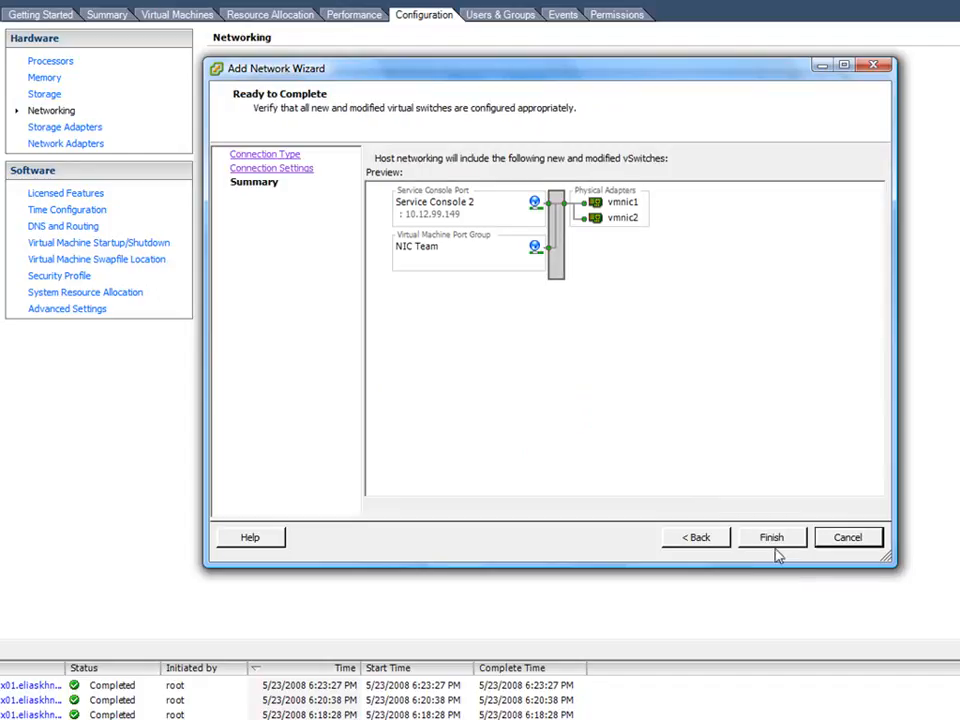
pyautogui.click(772, 539)
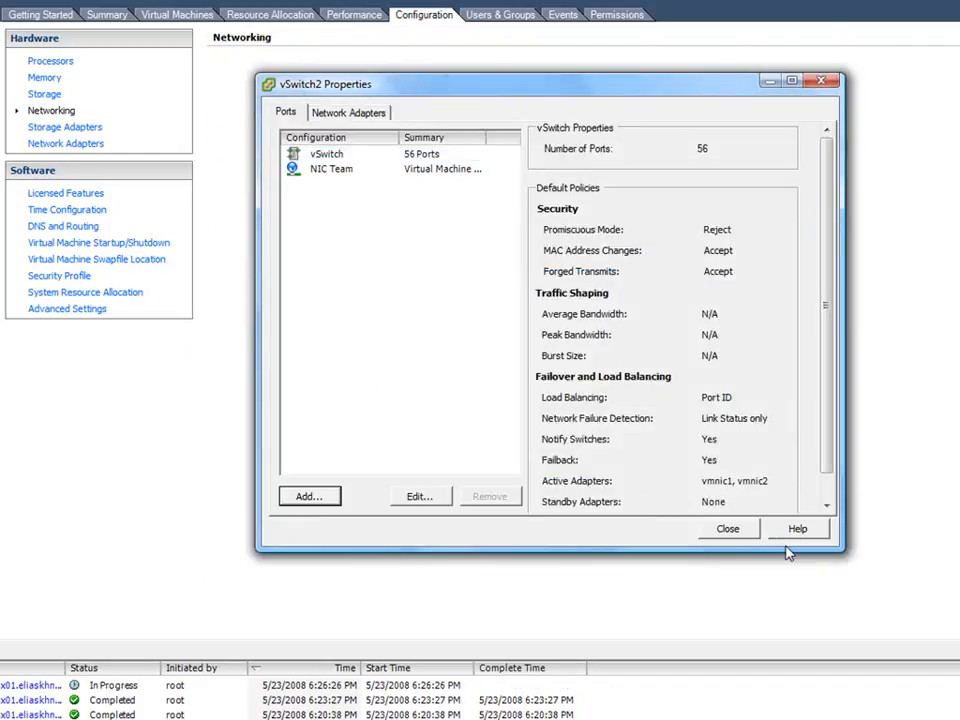
pyautogui.click(730, 537)
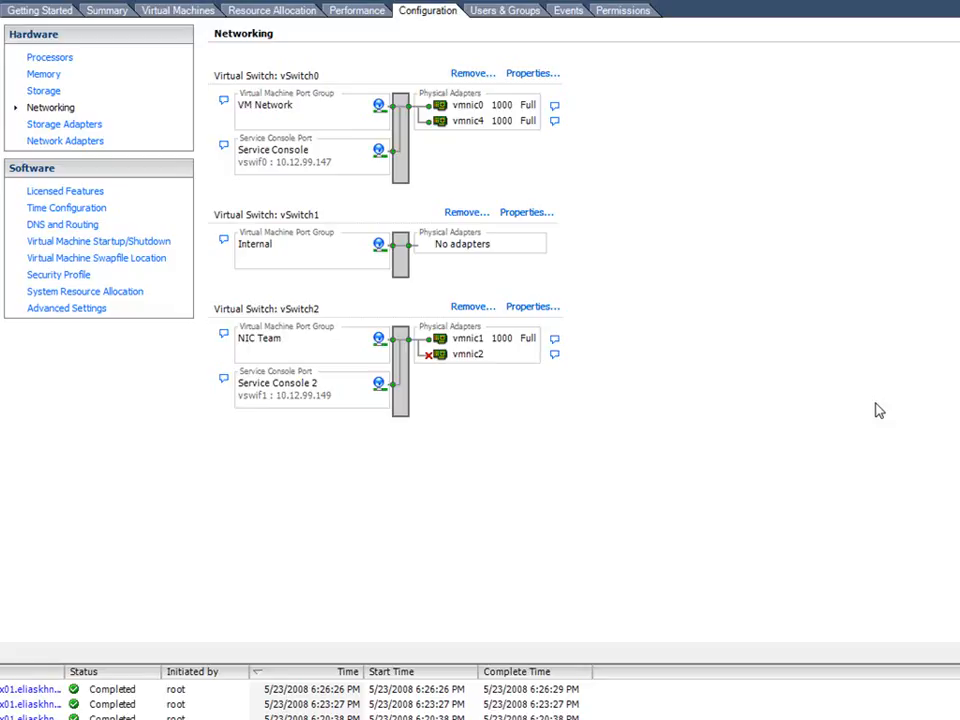
# - Review the VMkernel connection settings and VMotion option offered for a new port on vSwitch1, without adding the port
pyautogui.click(530, 214)
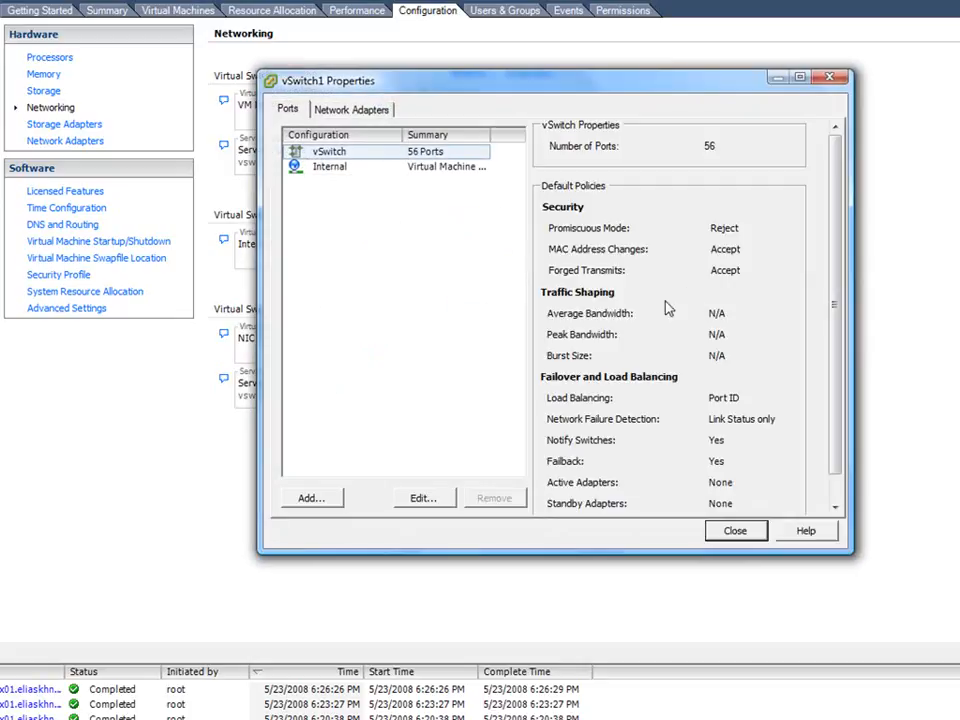
pyautogui.click(310, 500)
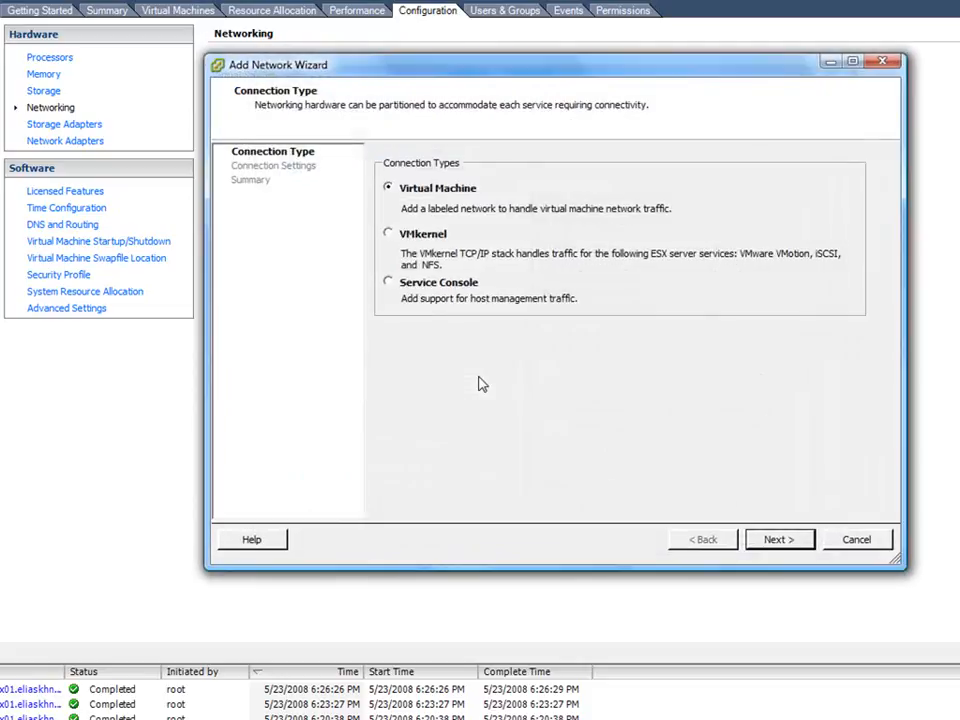
pyautogui.click(388, 235)
pyautogui.click(777, 540)
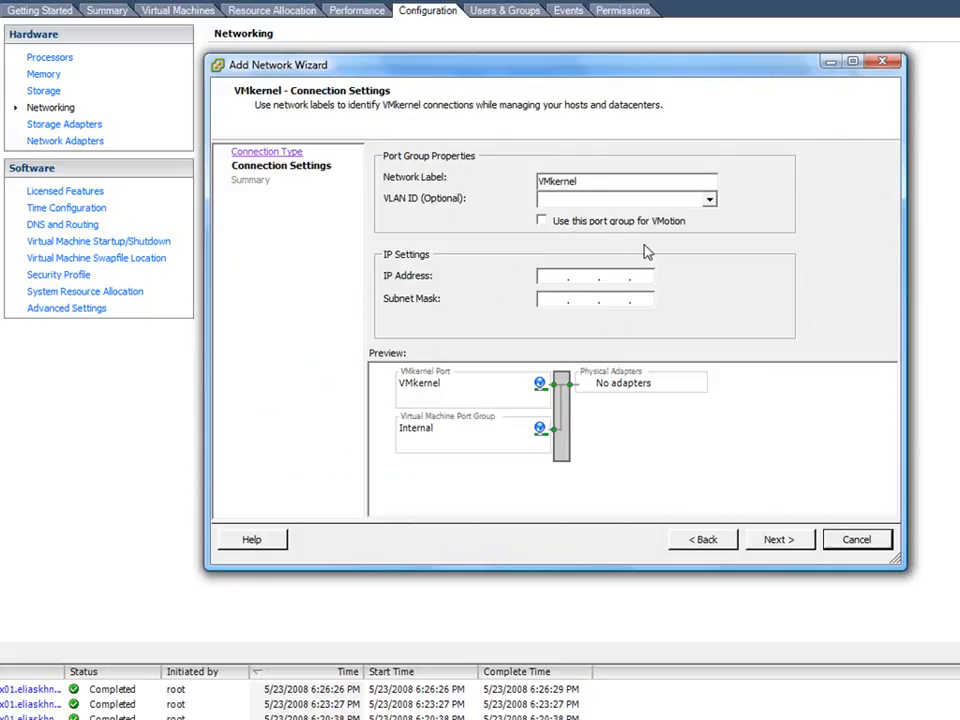
pyautogui.click(541, 220)
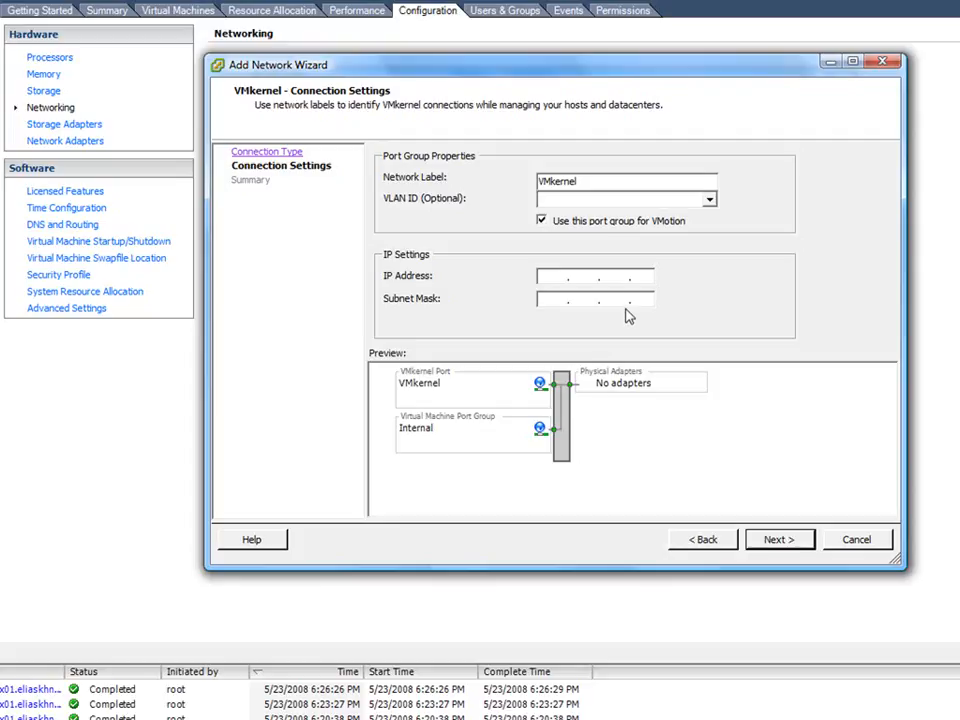
pyautogui.click(542, 221)
pyautogui.click(857, 539)
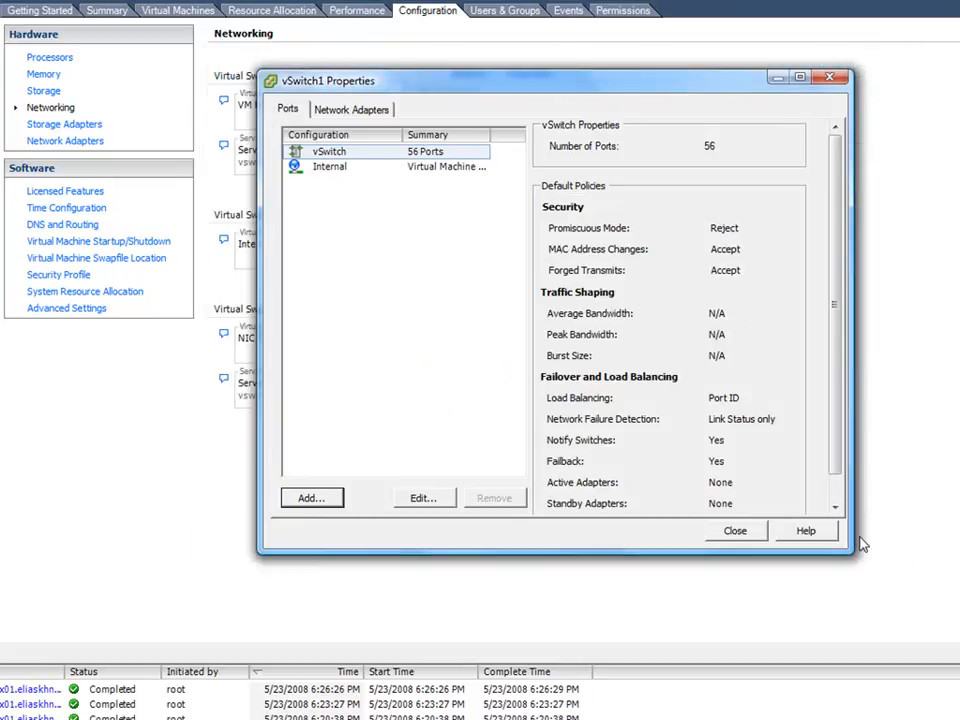
pyautogui.click(735, 534)
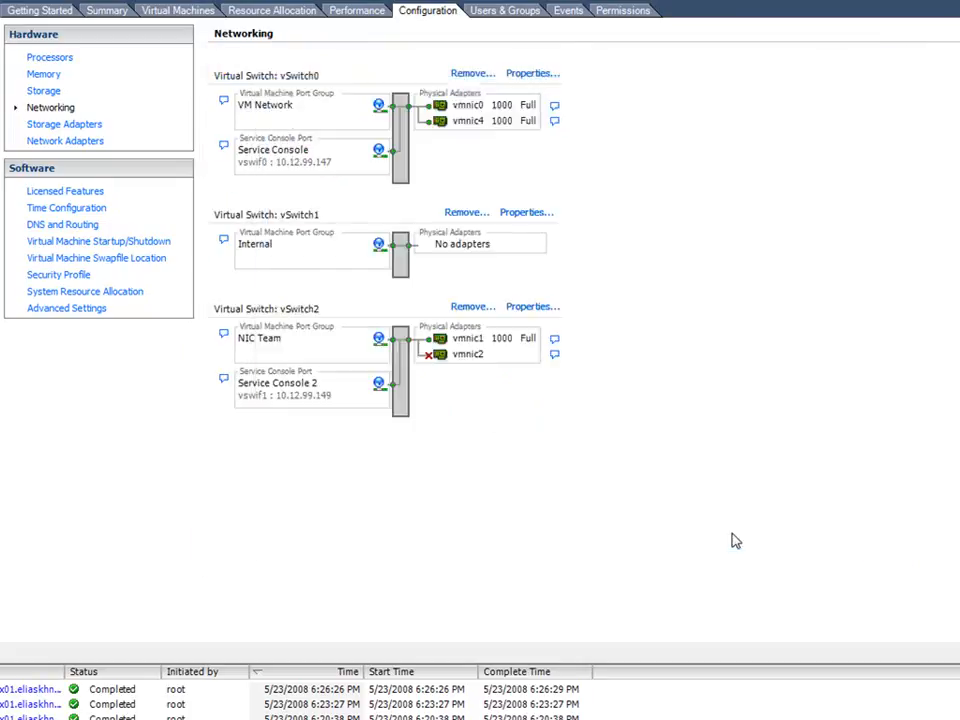
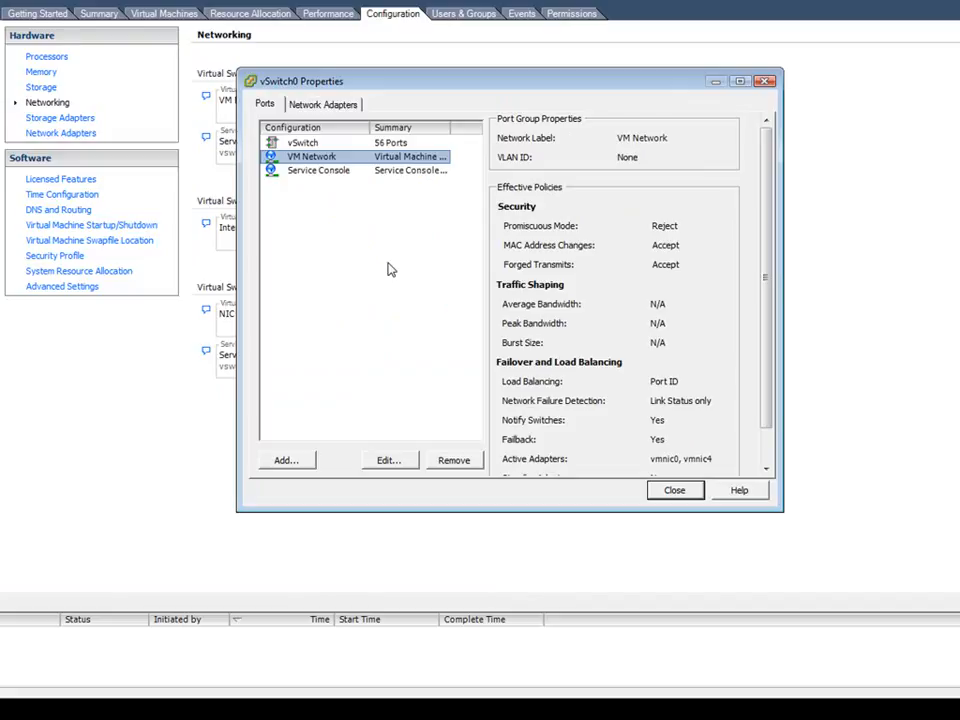
# - Set the VLAN ID of the VM Network port group on vSwitch0 to 101
pyautogui.click(384, 461)
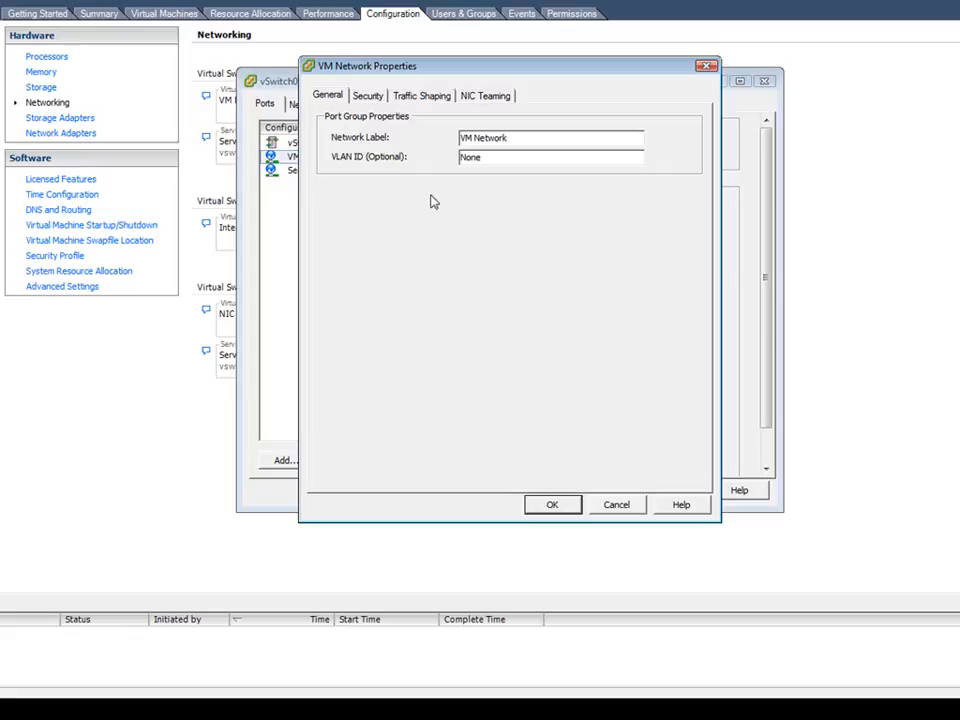
pyautogui.doubleClick(487, 157)
pyautogui.write('101')
pyautogui.click(550, 507)
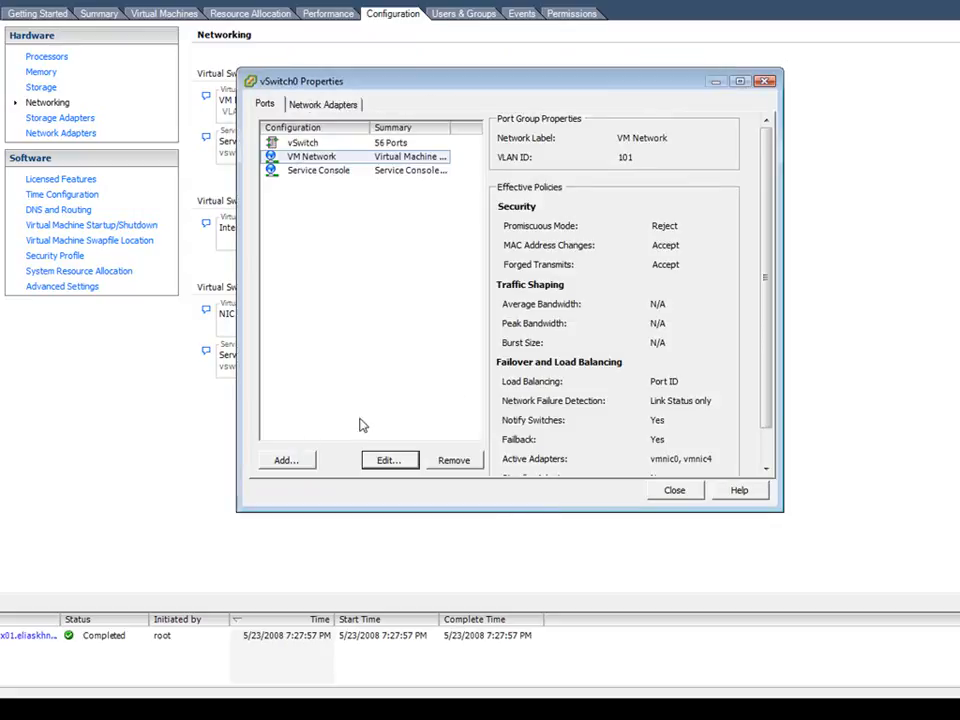
# - Add a virtual machine port group labelled Terminal Servers with VLAN ID 102 to vSwitch0 and close the switch's properties
pyautogui.click(290, 459)
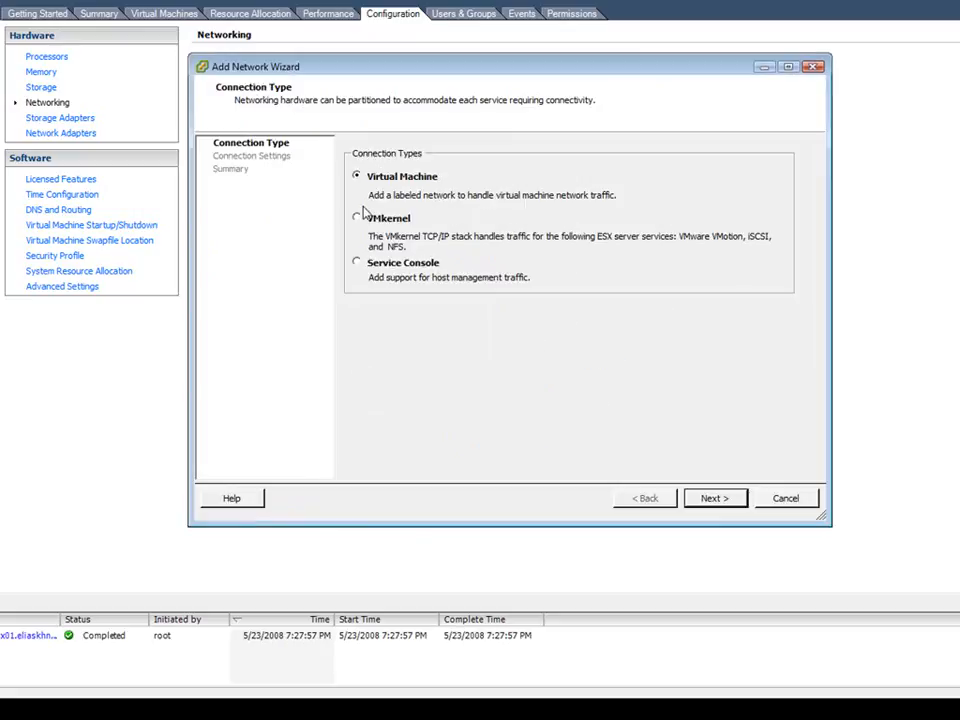
pyautogui.click(714, 499)
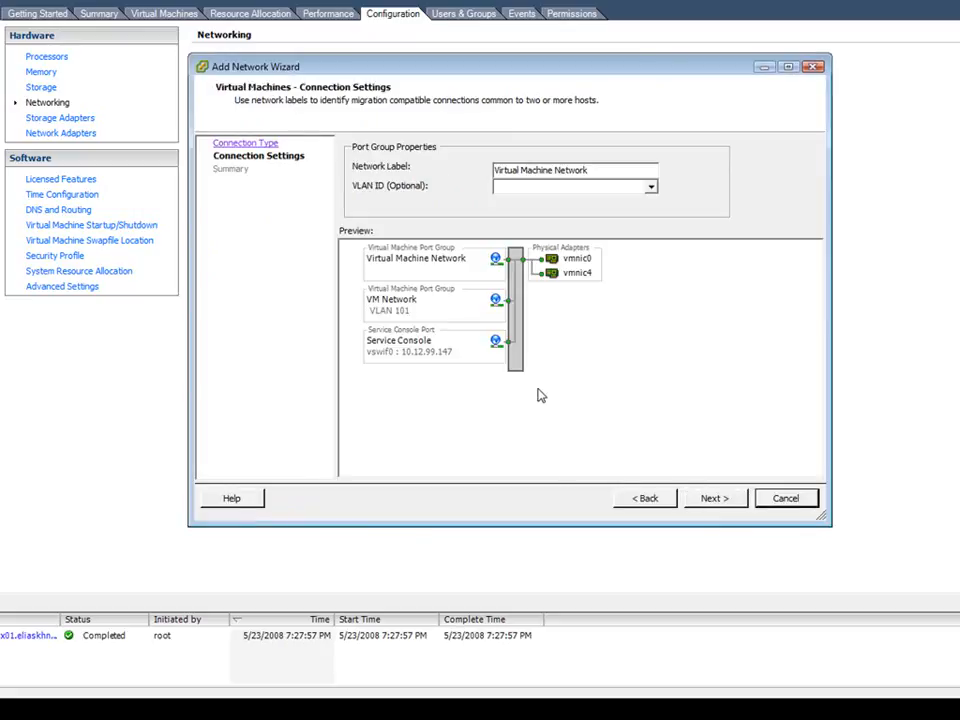
pyautogui.moveTo(595, 171); pyautogui.dragTo(453, 183)
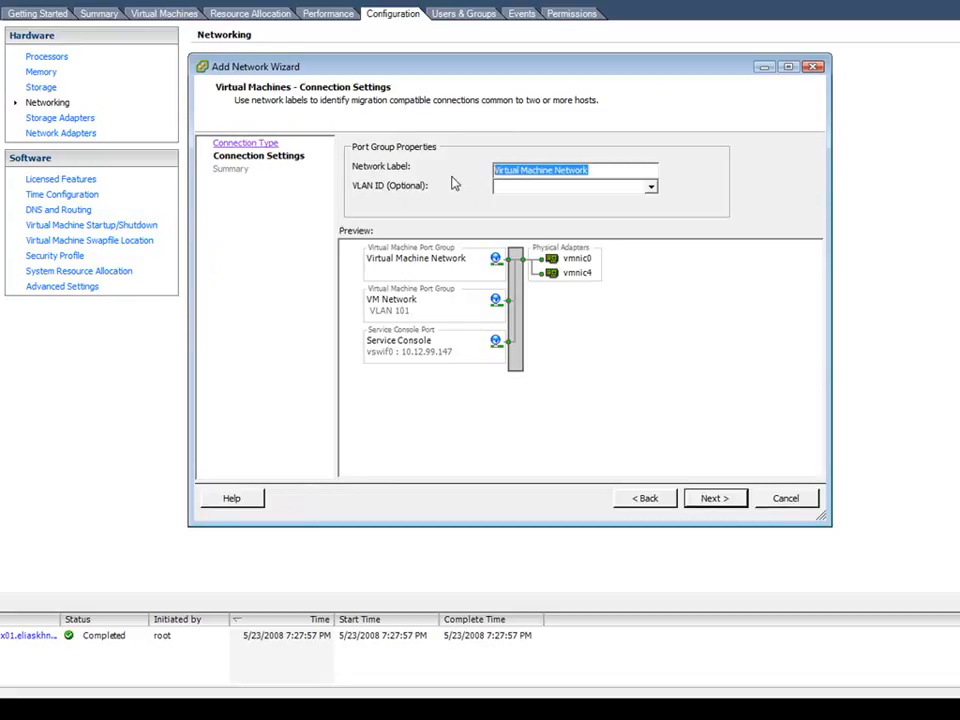
pyautogui.write('Terminal Servers')
pyautogui.press('Tab')
pyautogui.write('102')
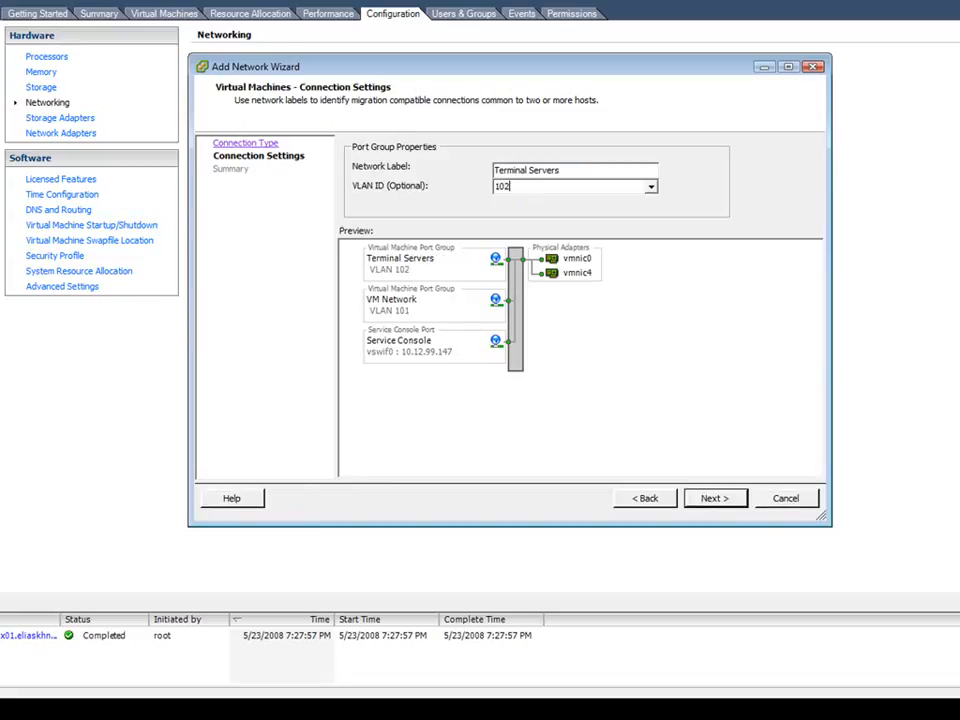
pyautogui.click(714, 499)
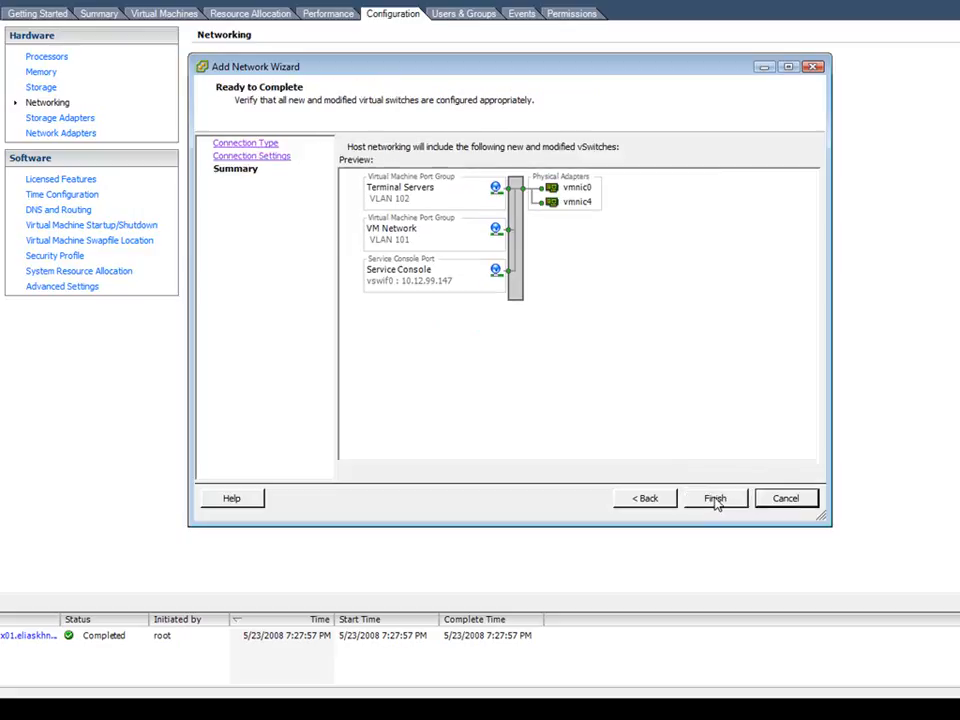
pyautogui.click(714, 498)
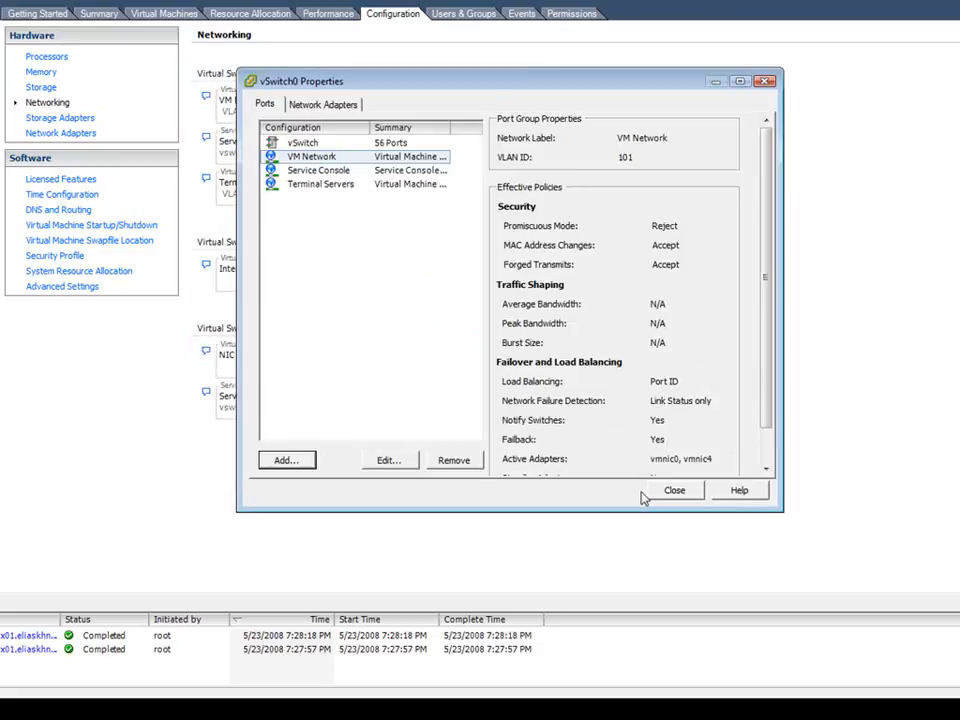
pyautogui.click(673, 491)
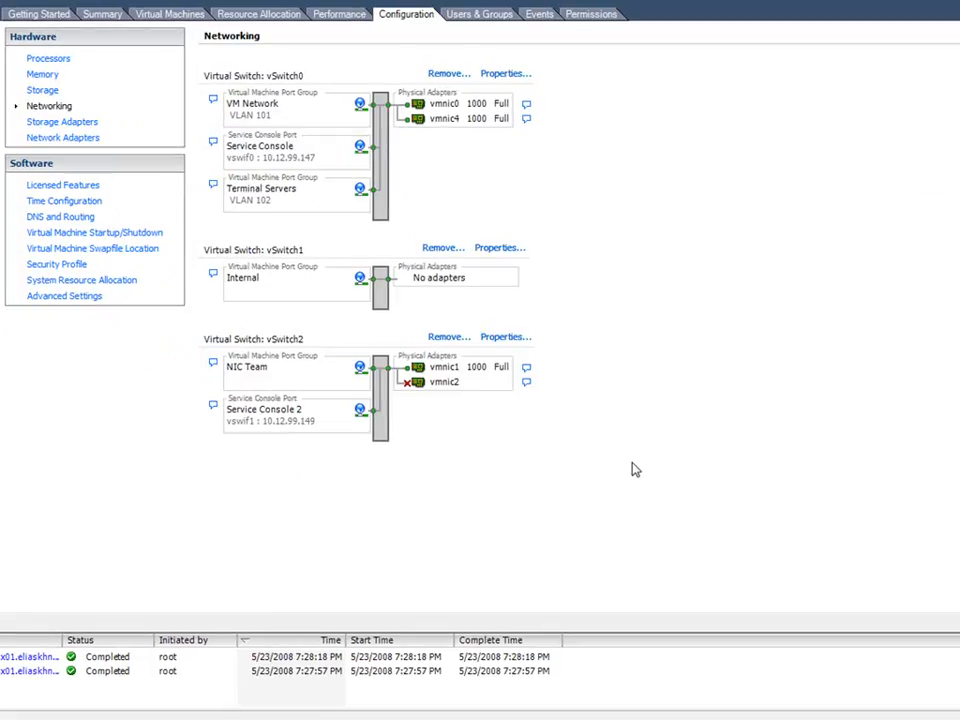
# - Try 120 as the number of ports for vSwitch1 and set it back to 56
pyautogui.click(497, 250)
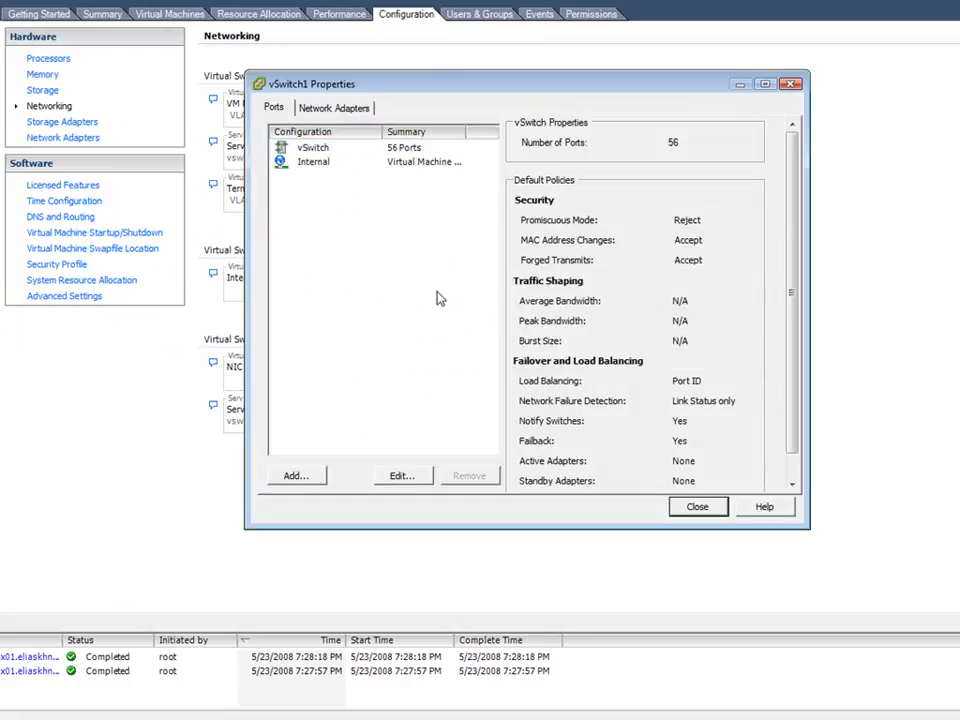
pyautogui.click(312, 148)
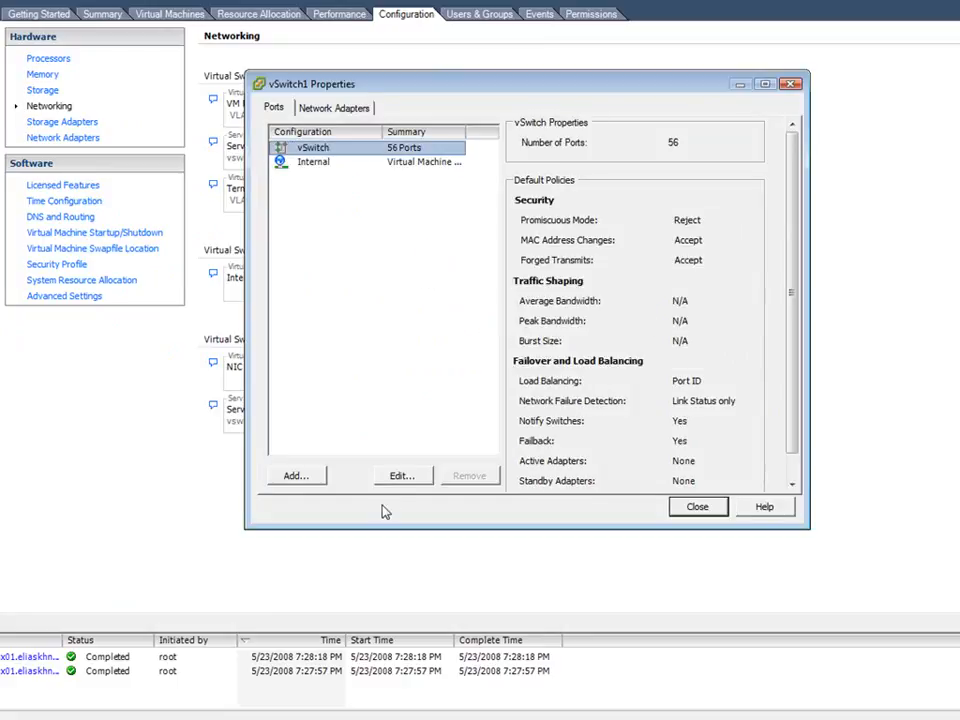
pyautogui.click(399, 478)
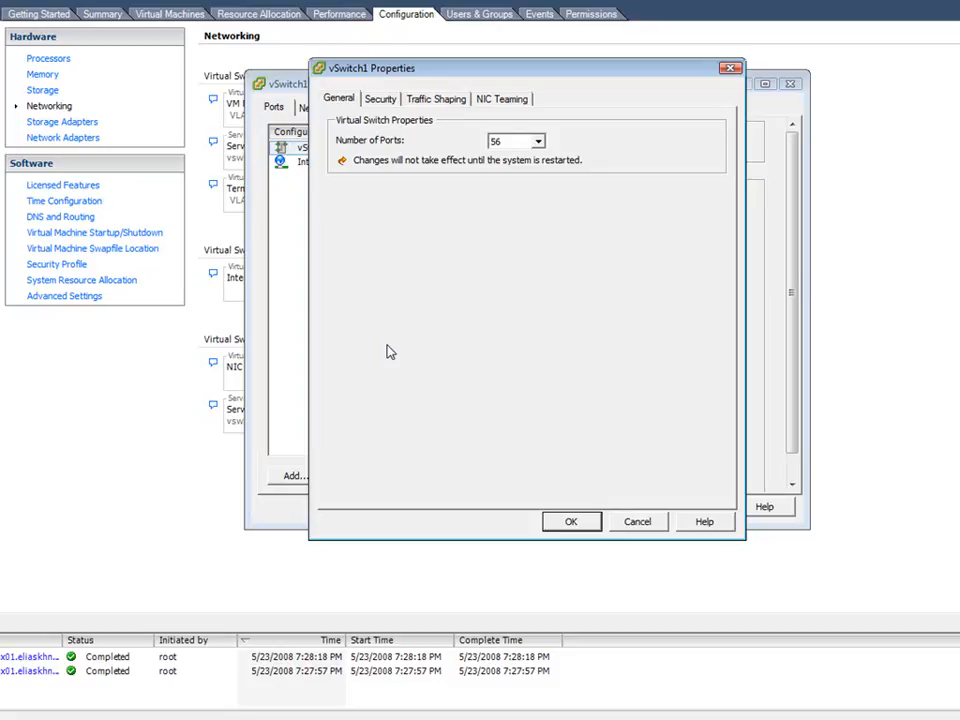
pyautogui.click(539, 141)
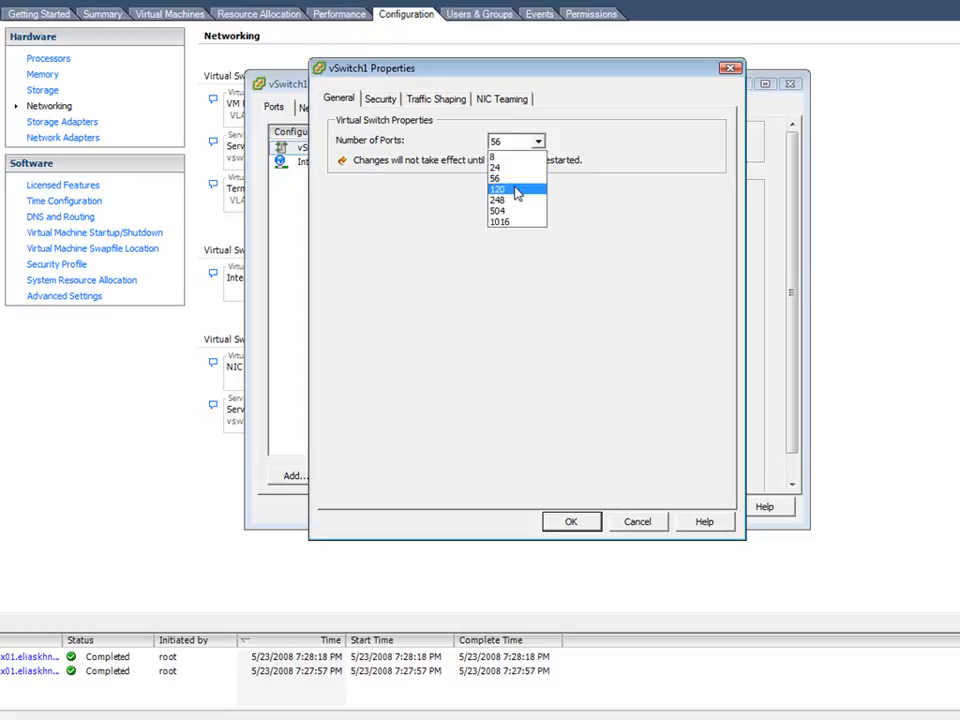
pyautogui.click(517, 190)
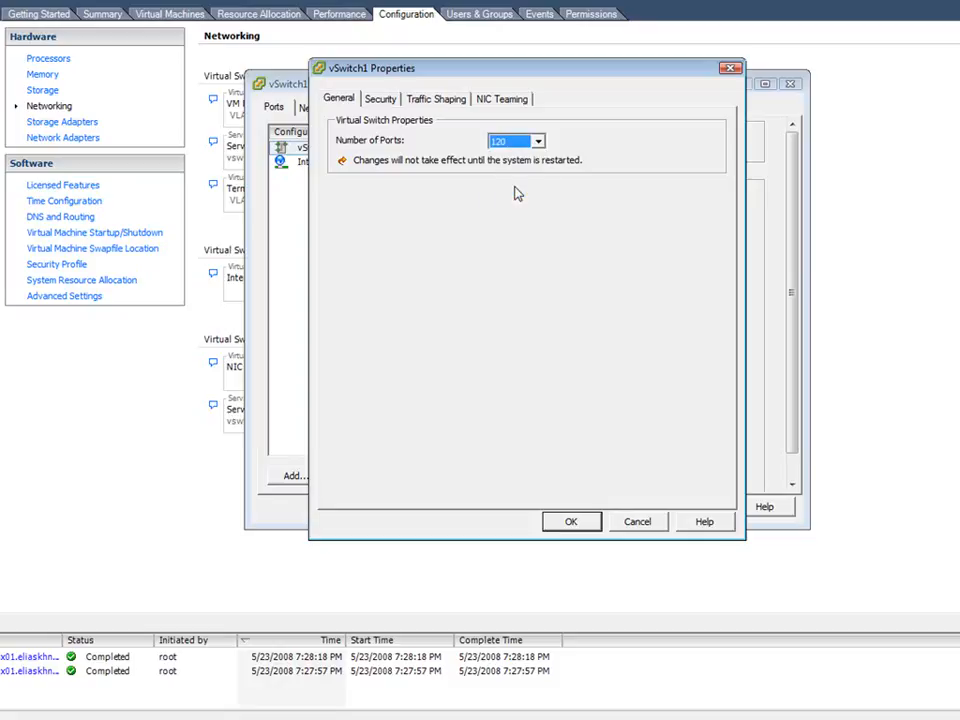
pyautogui.click(539, 144)
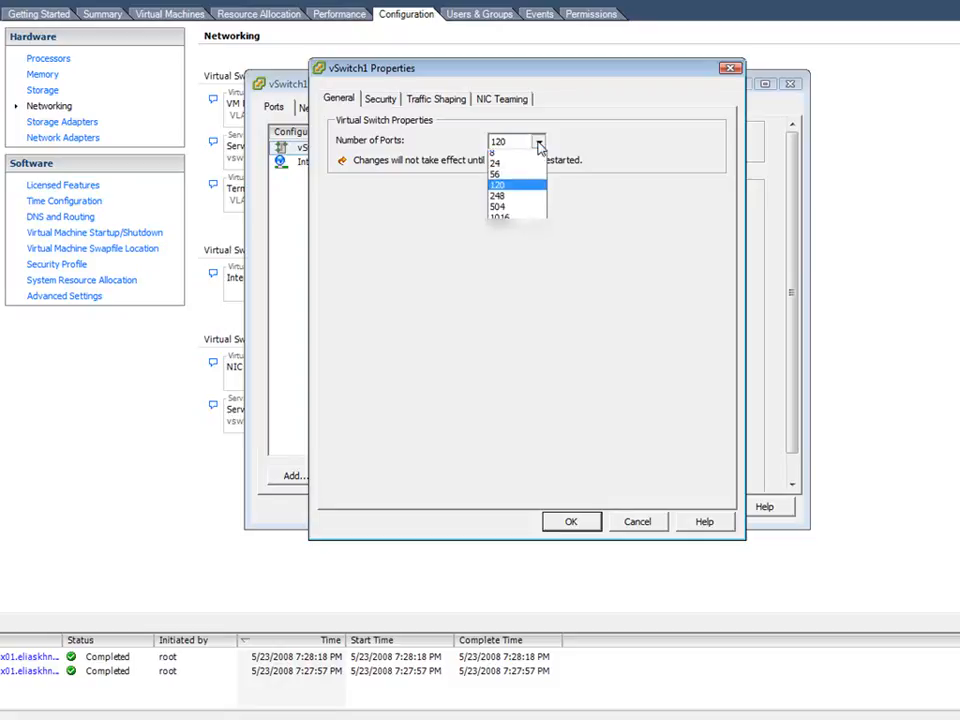
pyautogui.click(512, 176)
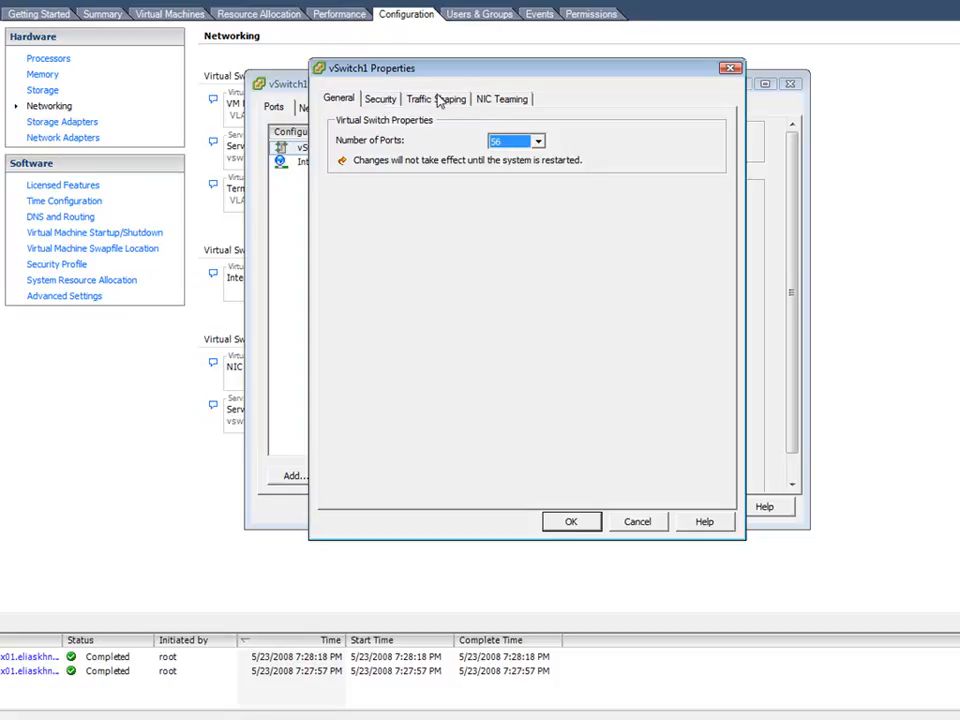
# - Review the security policy exceptions of vSwitch1 and of its Internal port group, cancelling both without changes
pyautogui.click(385, 100)
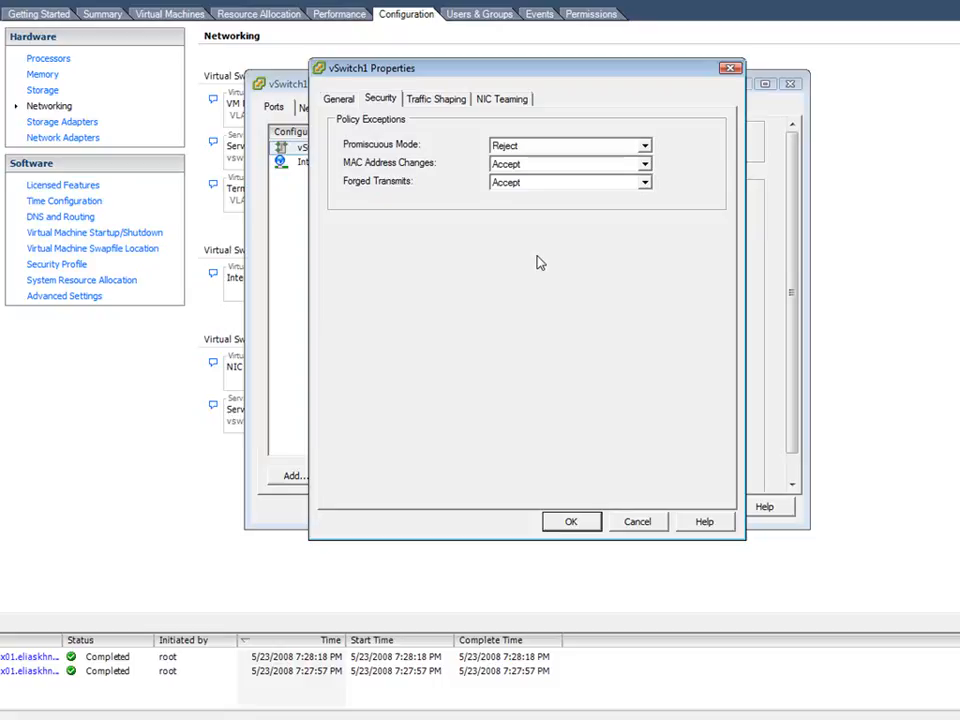
pyautogui.click(638, 522)
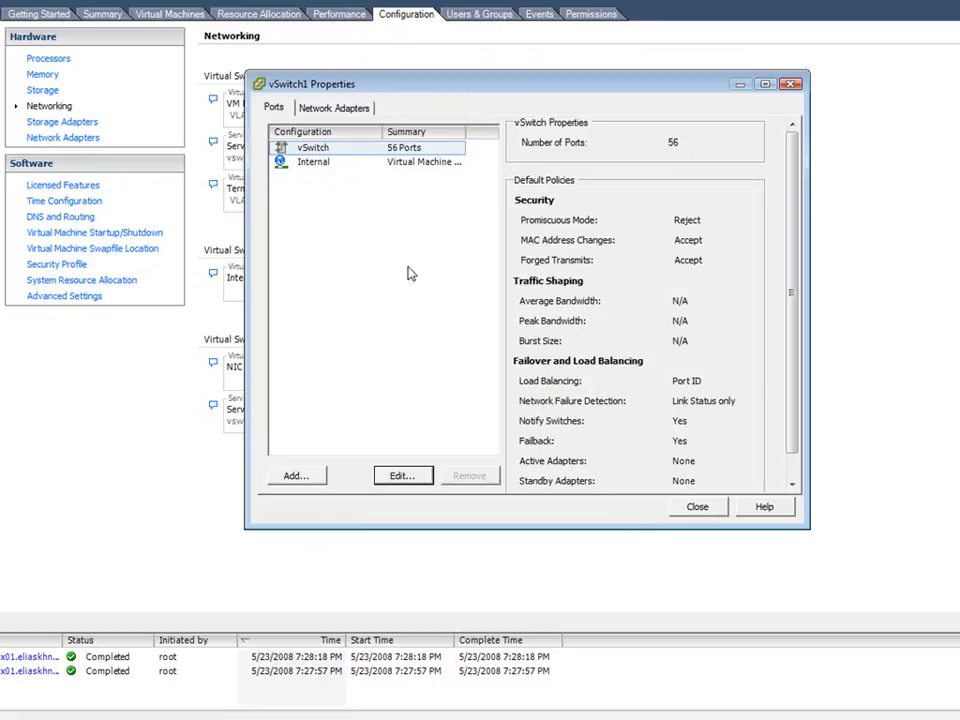
pyautogui.click(311, 162)
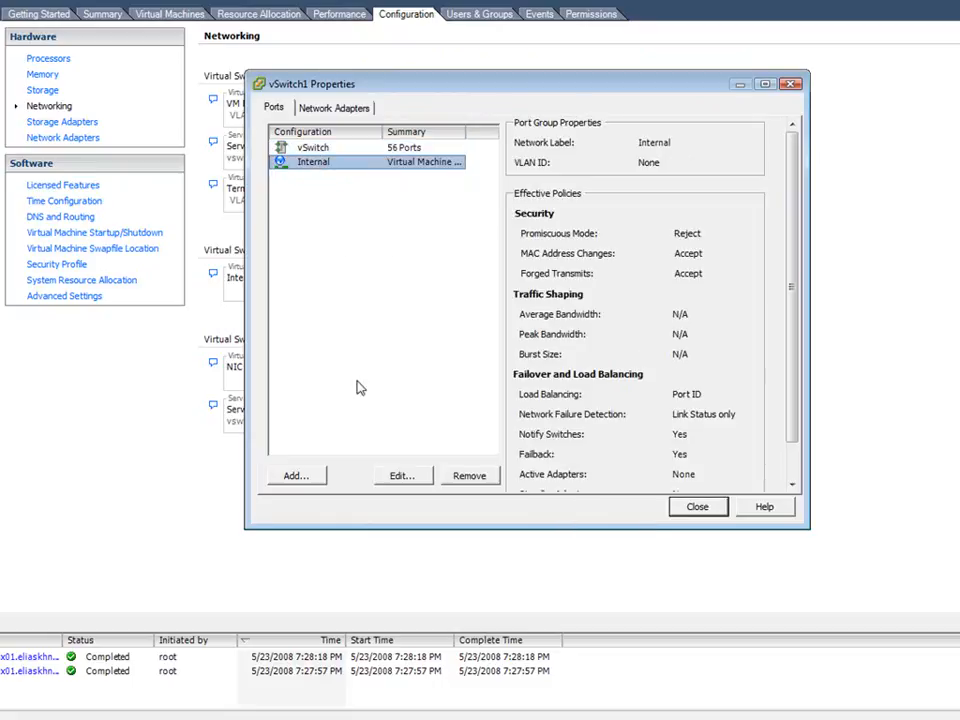
pyautogui.click(400, 476)
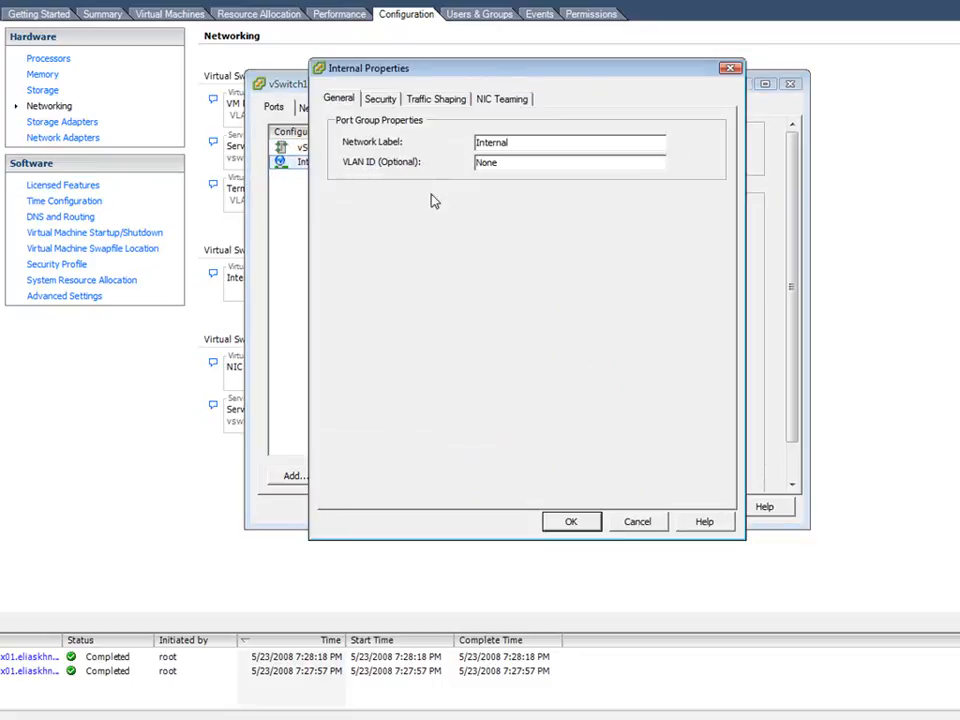
pyautogui.click(390, 104)
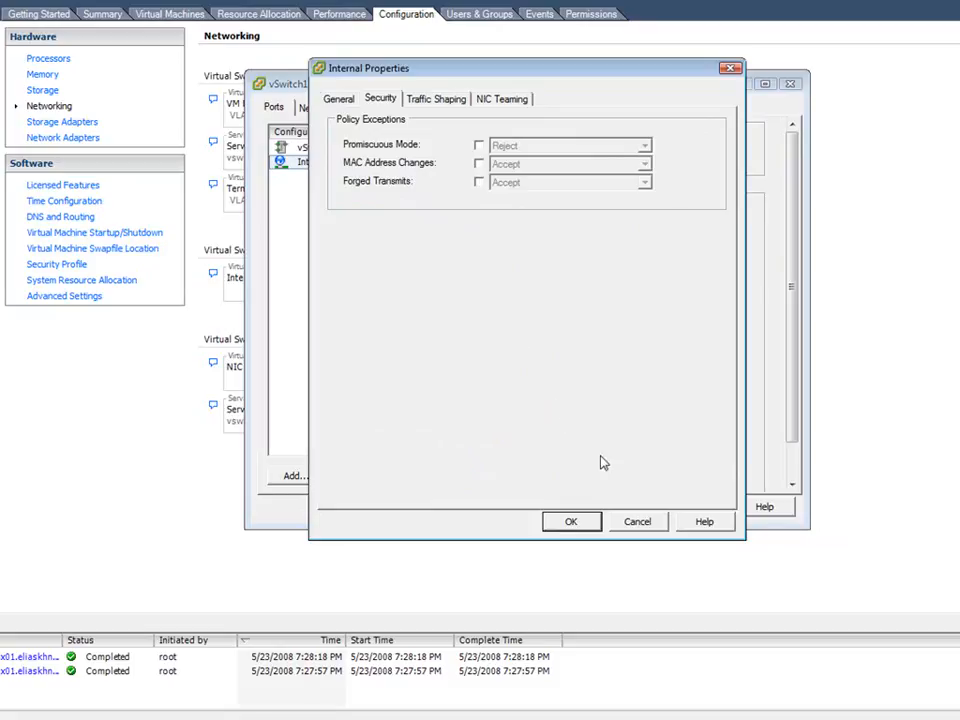
pyautogui.click(635, 521)
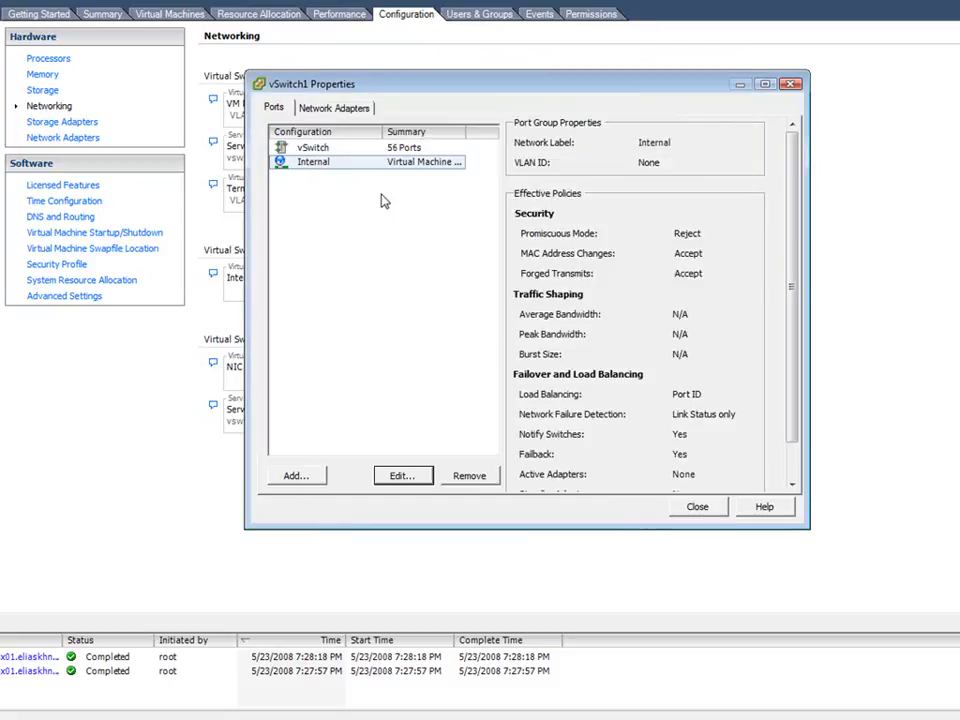
# - Examine the Promiscuous Mode options in vSwitch1's security policy, keeping the mode at Reject
pyautogui.click(315, 148)
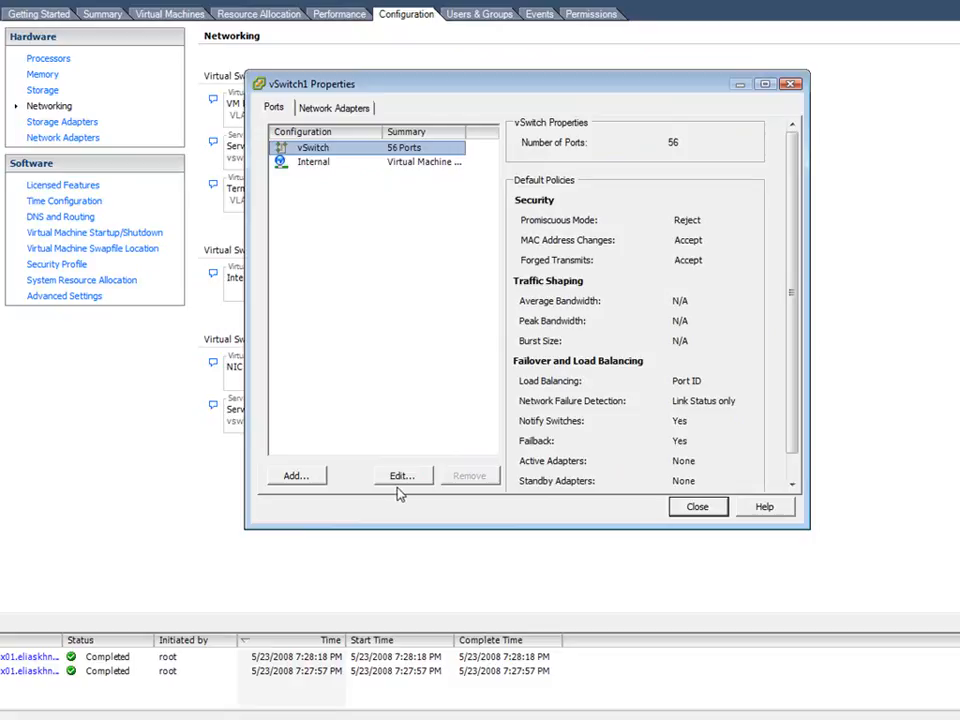
pyautogui.click(402, 477)
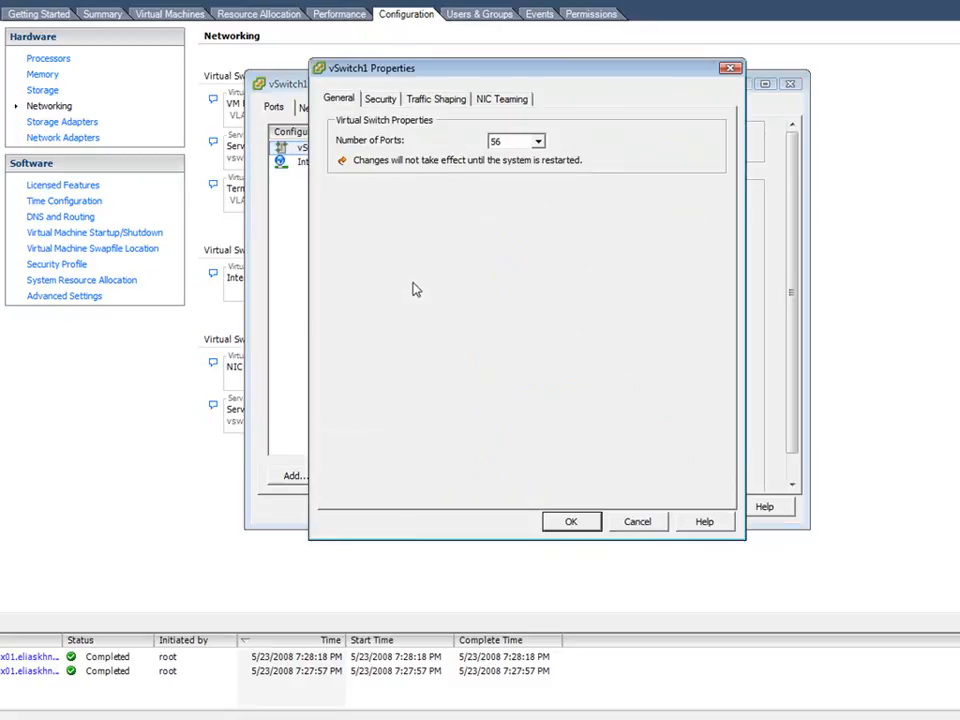
pyautogui.click(380, 99)
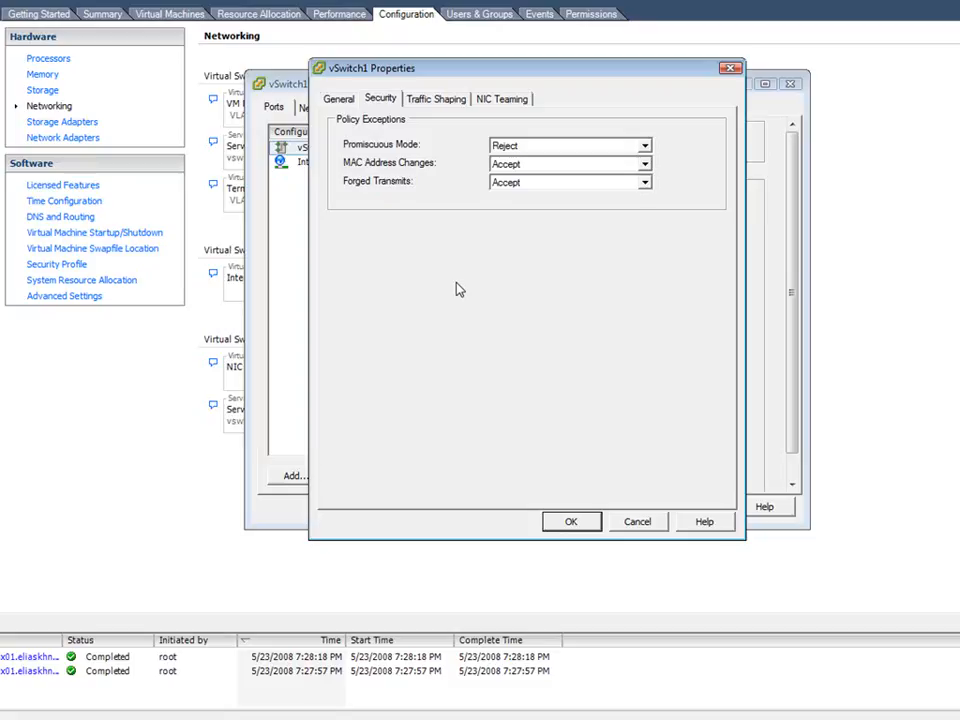
pyautogui.click(644, 147)
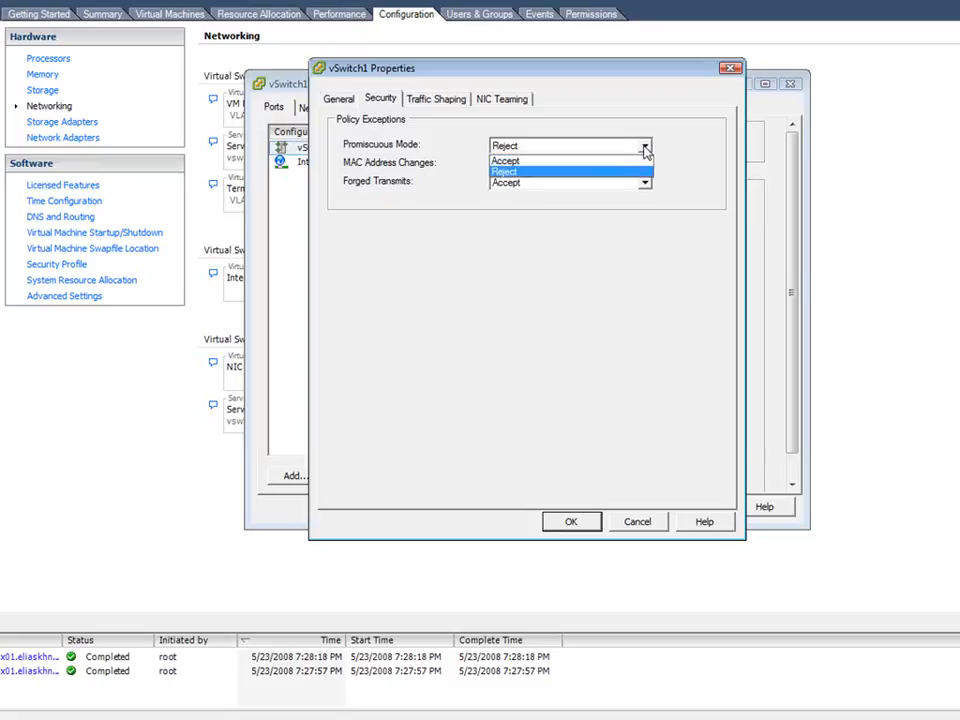
pyautogui.click(638, 171)
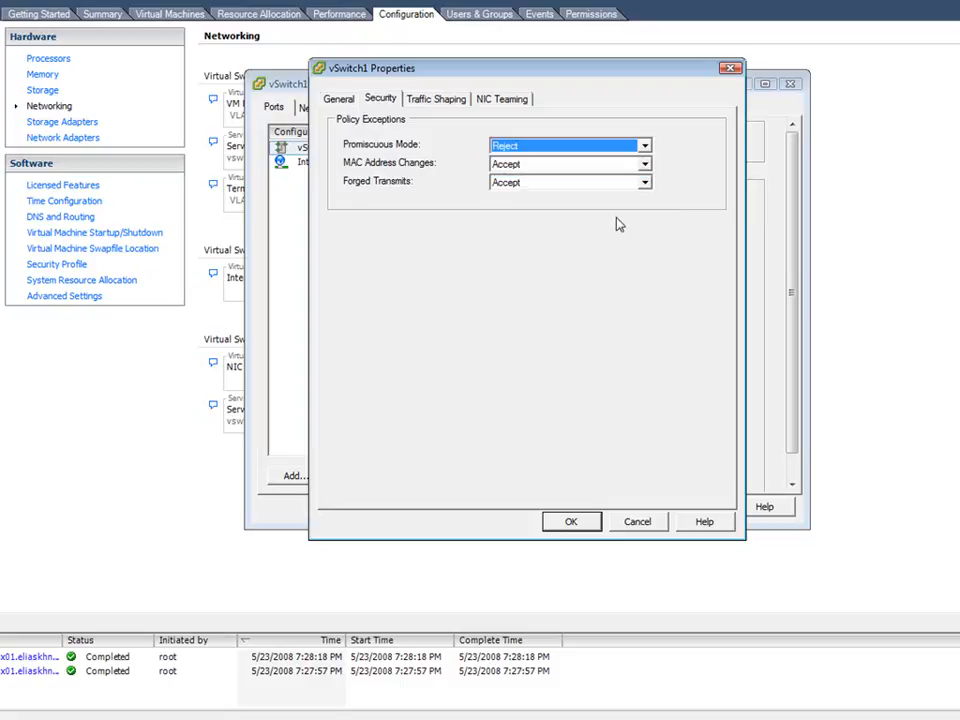
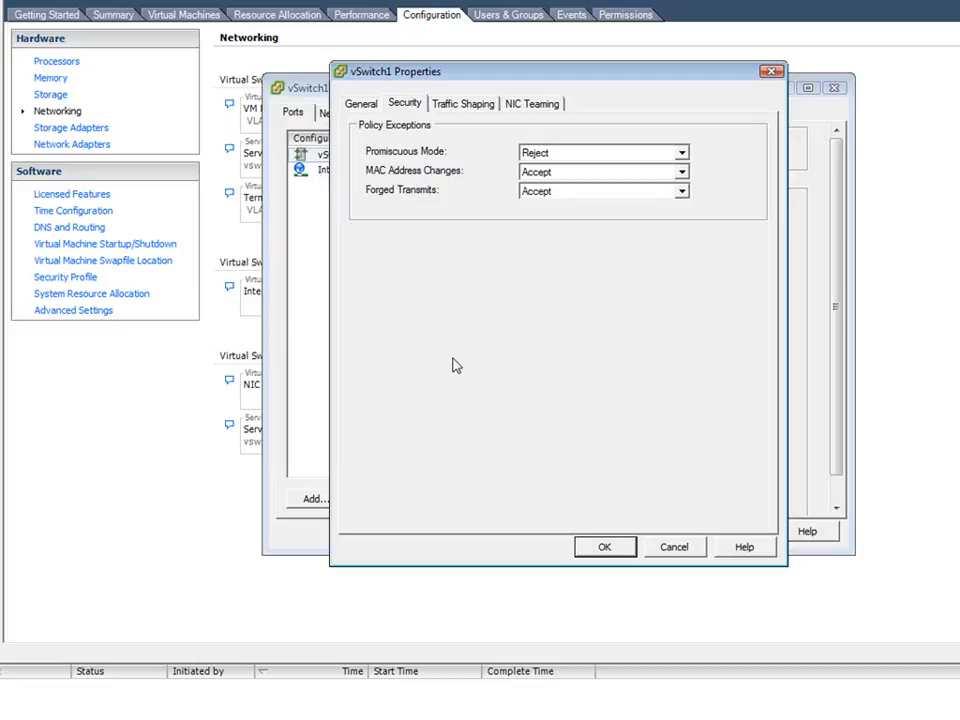
# - Try enabling the traffic shaping policy on vSwitch1 and set its status back to Disabled
pyautogui.click(463, 104)
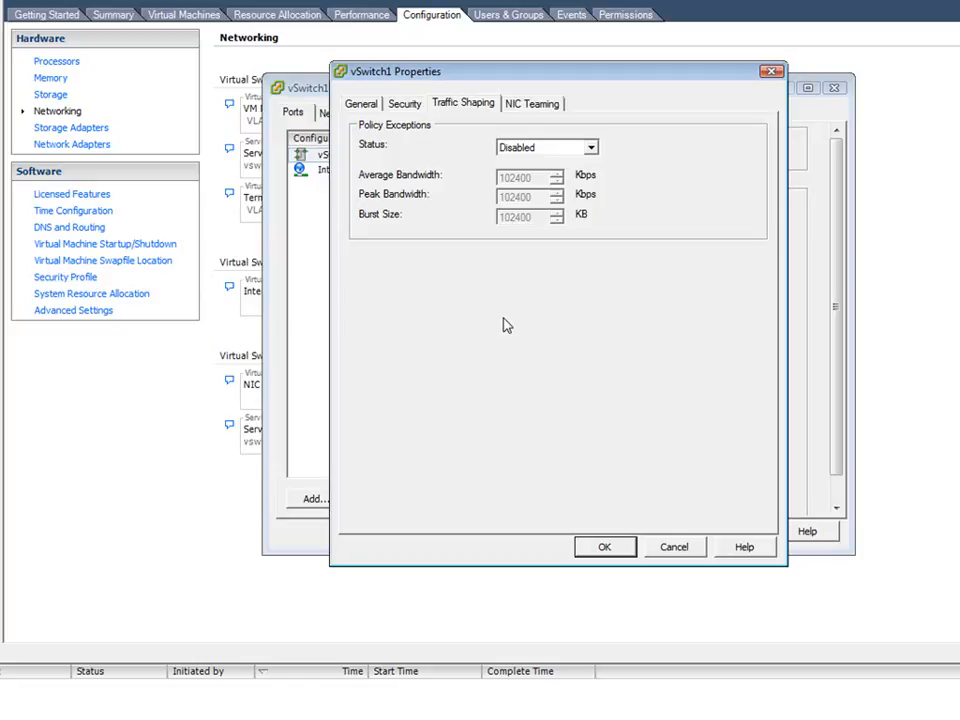
pyautogui.click(591, 148)
pyautogui.click(579, 176)
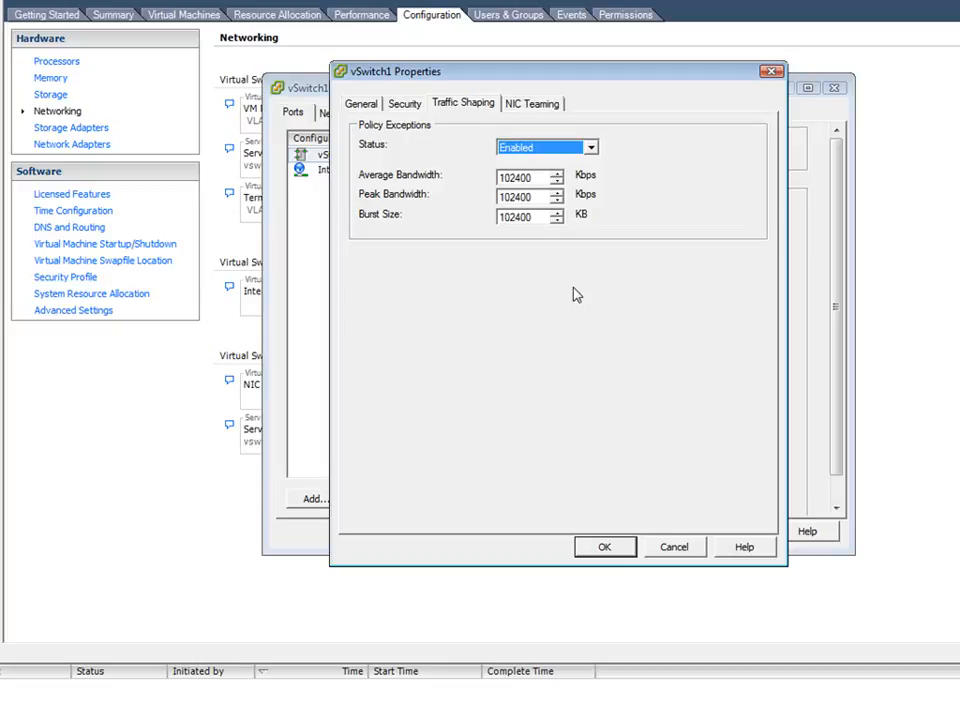
pyautogui.click(590, 147)
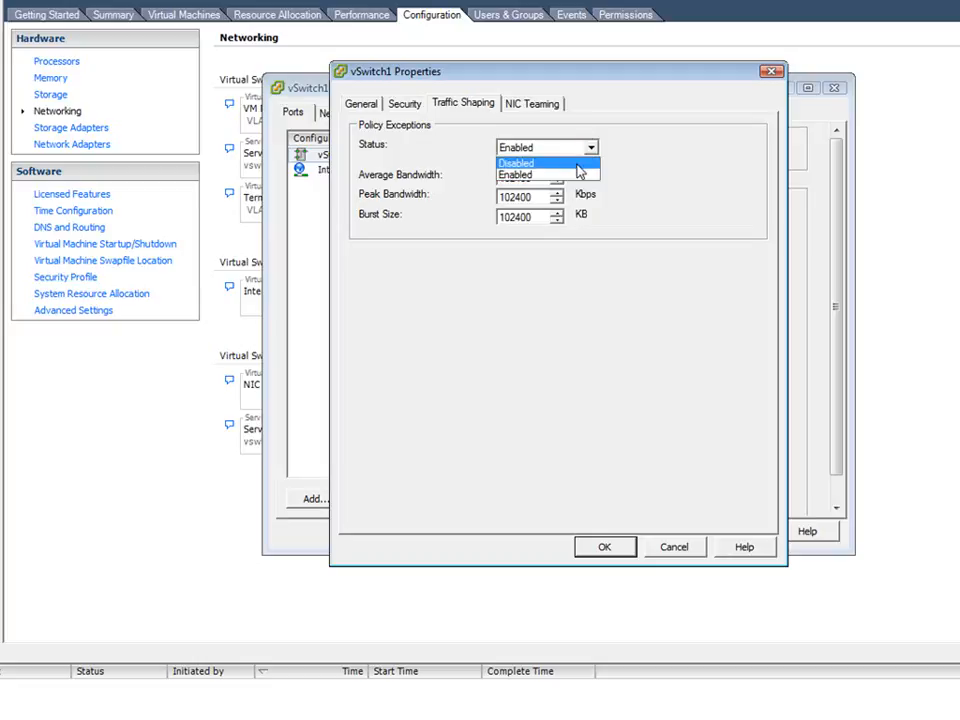
pyautogui.click(577, 164)
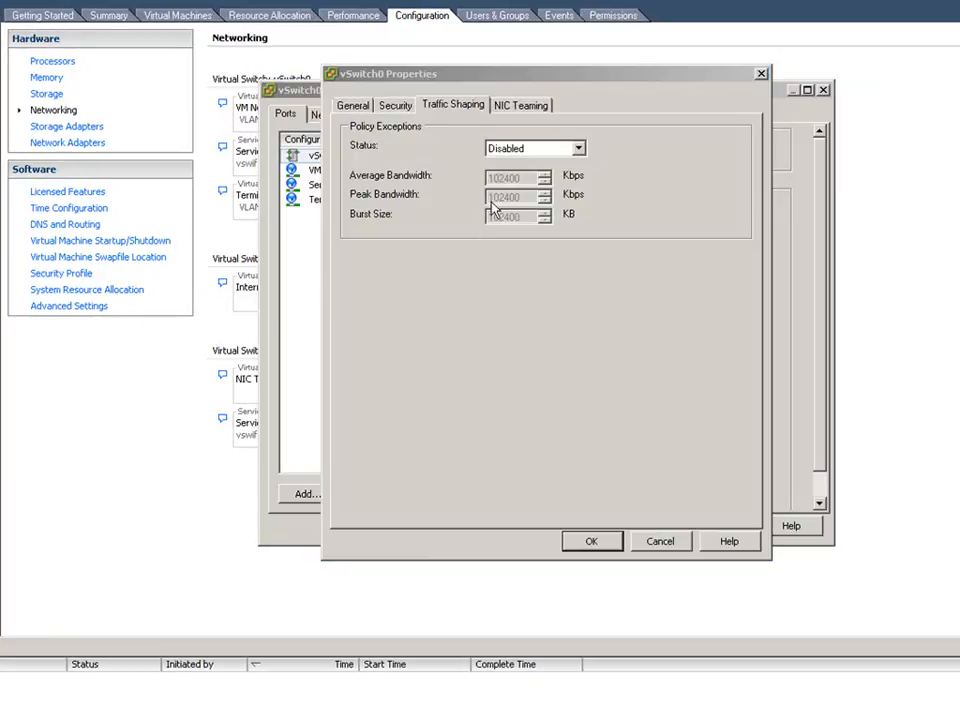
# - Review the load balancing options in vSwitch0's NIC teaming policy and try Route based on ip hash
pyautogui.click(501, 103)
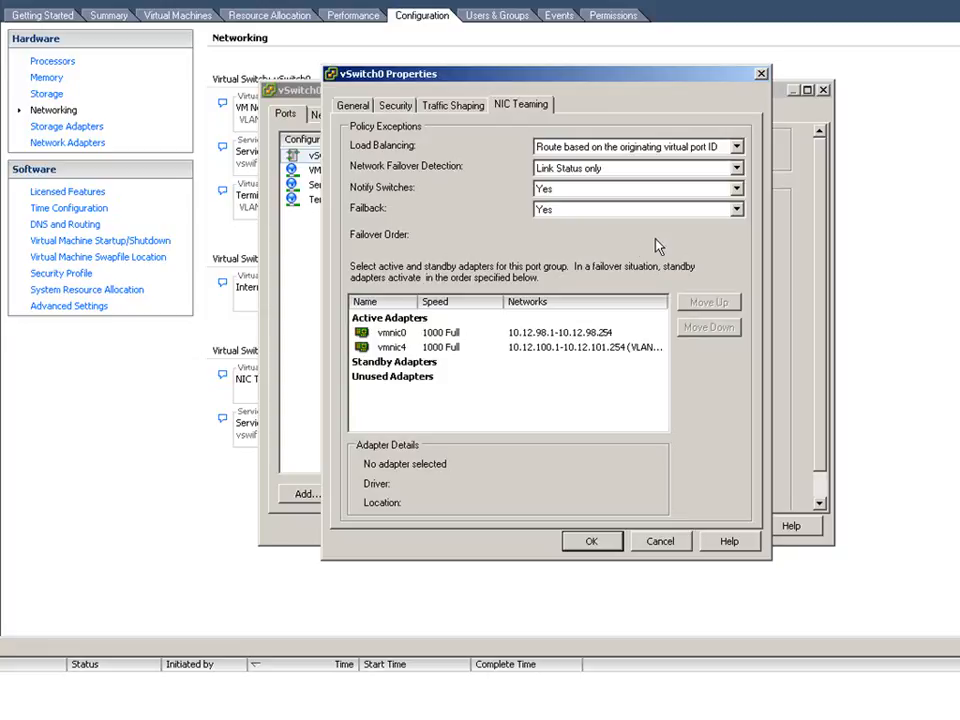
pyautogui.click(737, 147)
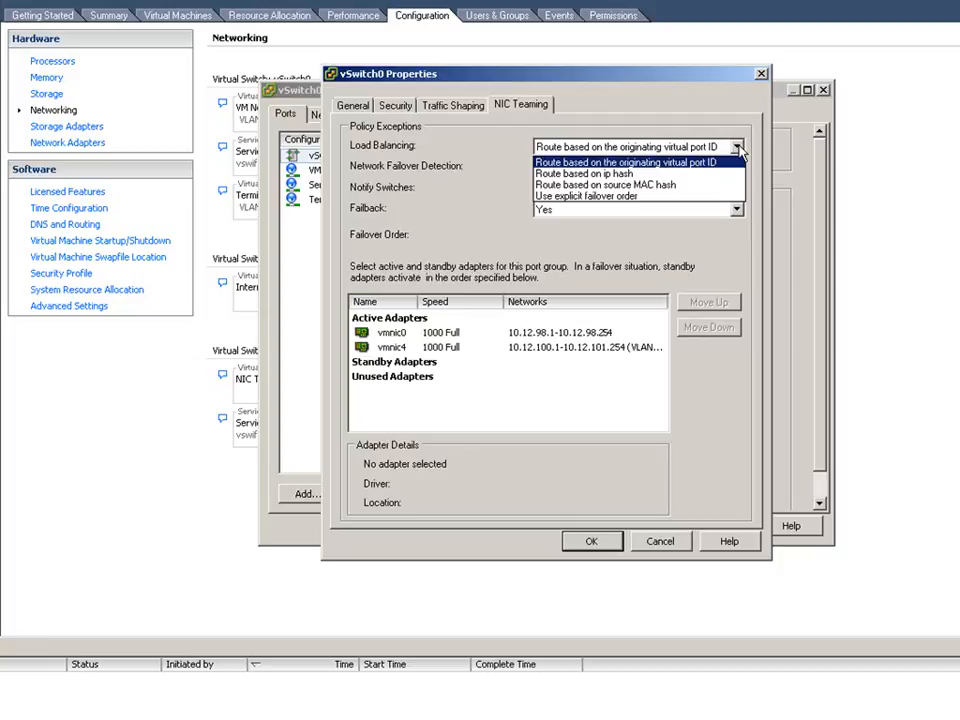
pyautogui.click(740, 148)
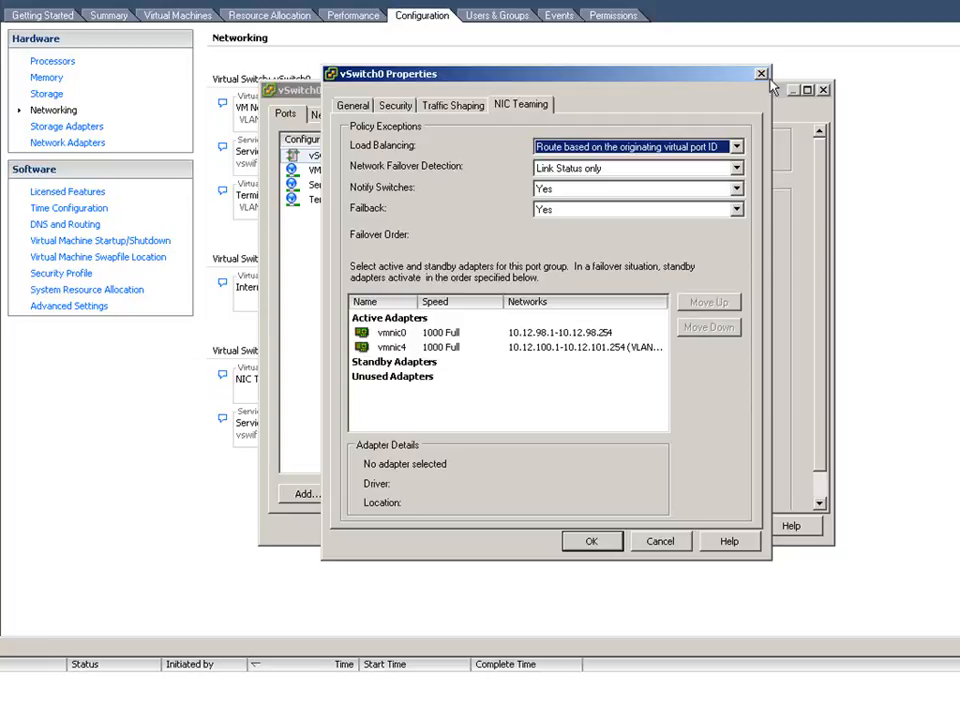
pyautogui.click(736, 148)
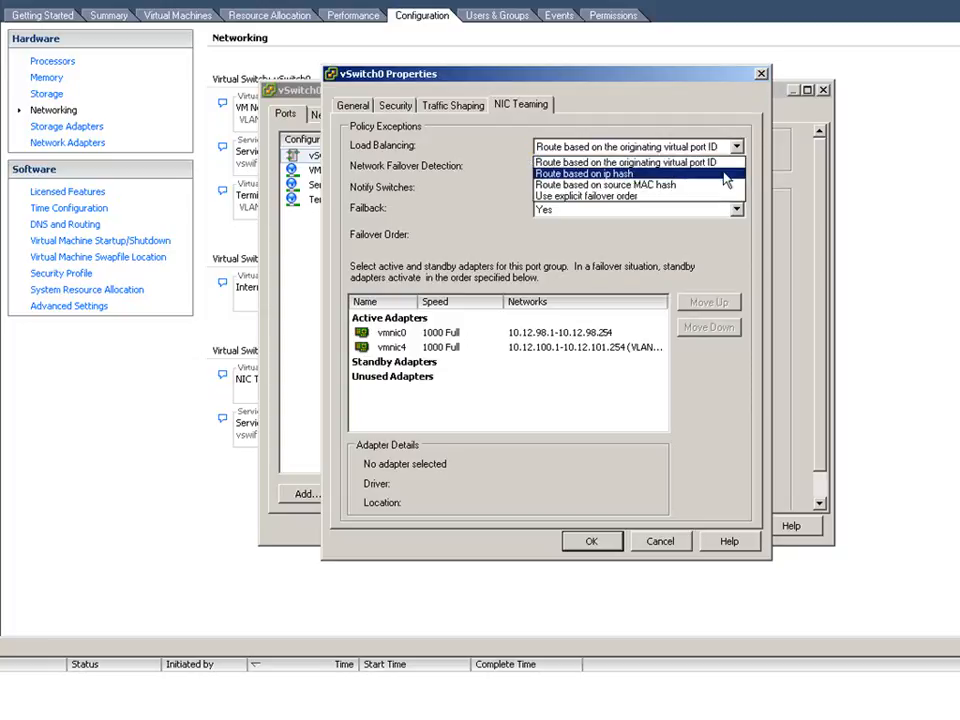
pyautogui.click(727, 174)
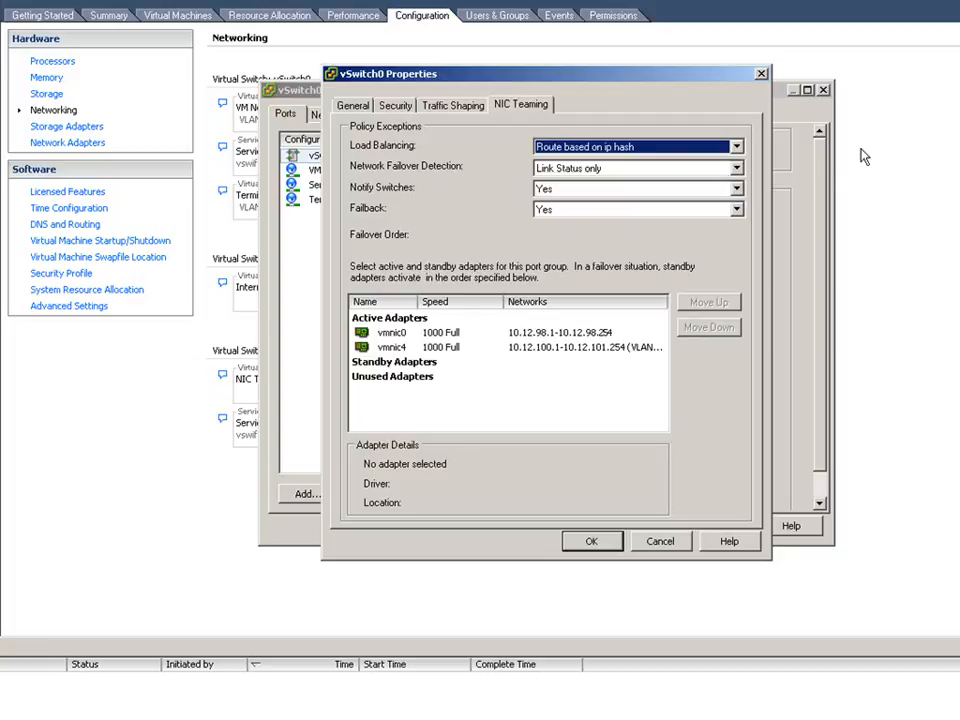
# - Try source MAC hash and explicit failover order as vSwitch0's load balancing, and return it to Route based on the originating virtual port ID
pyautogui.click(737, 147)
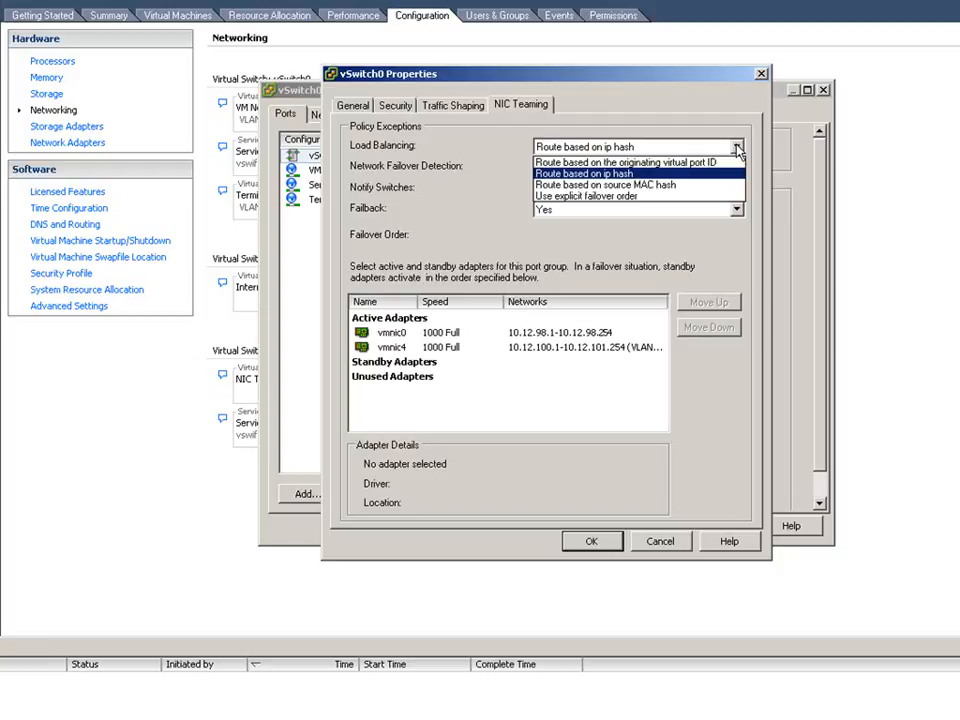
pyautogui.press('Down')
pyautogui.press('Return')
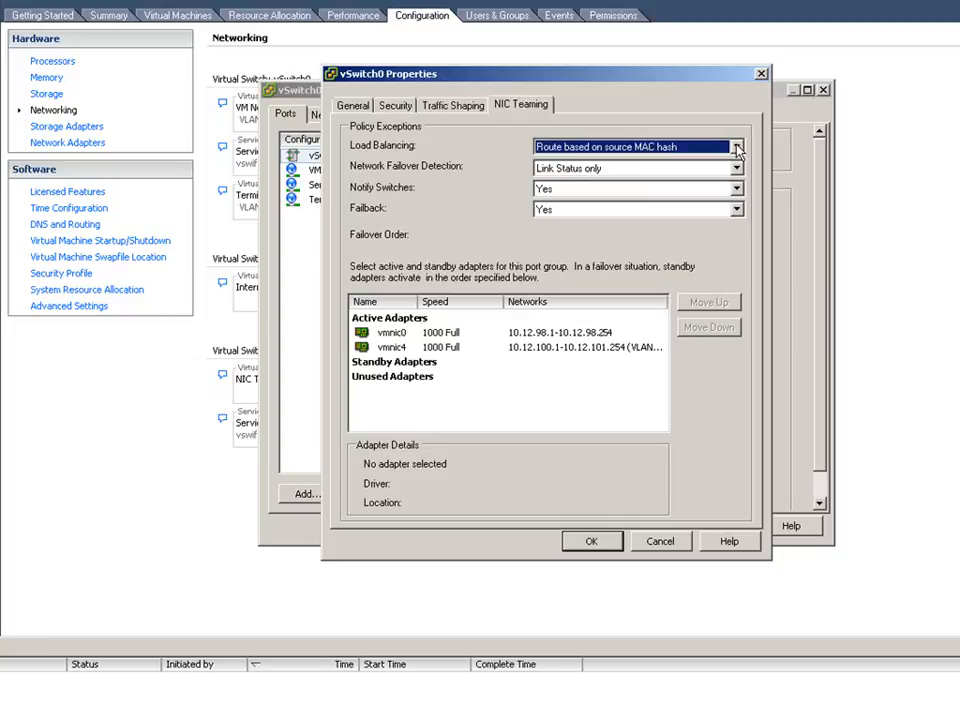
pyautogui.click(737, 148)
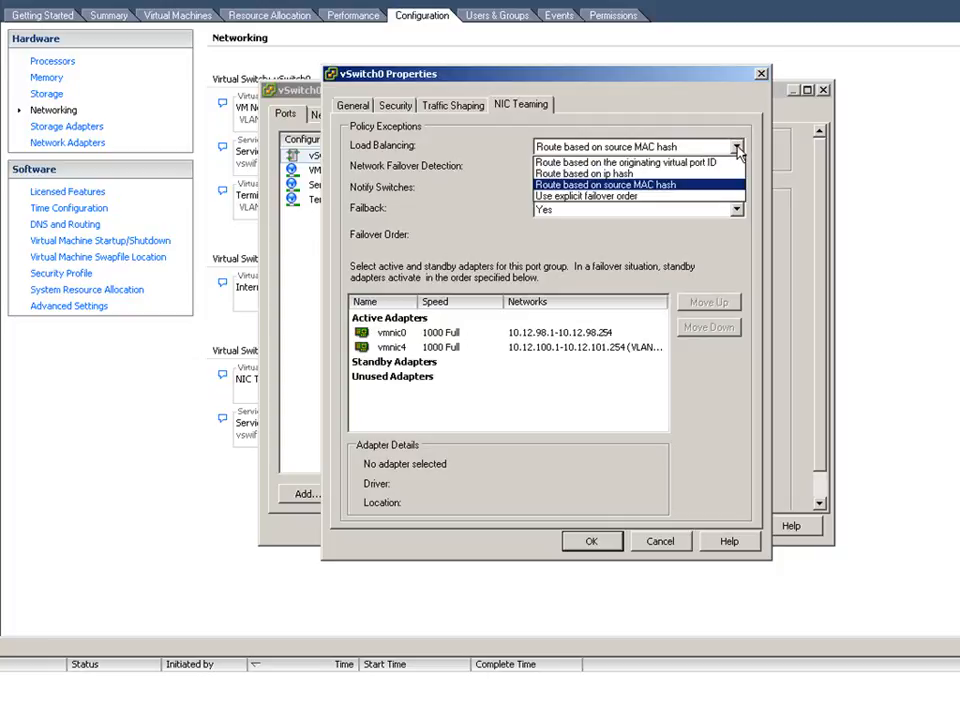
pyautogui.click(720, 197)
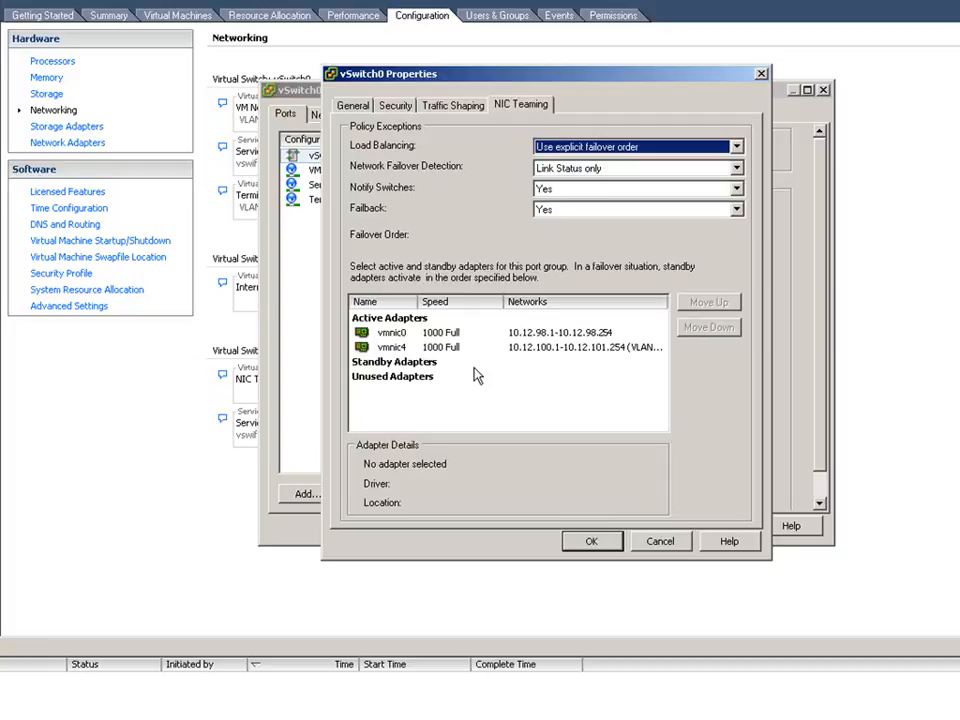
pyautogui.click(736, 146)
pyautogui.click(724, 159)
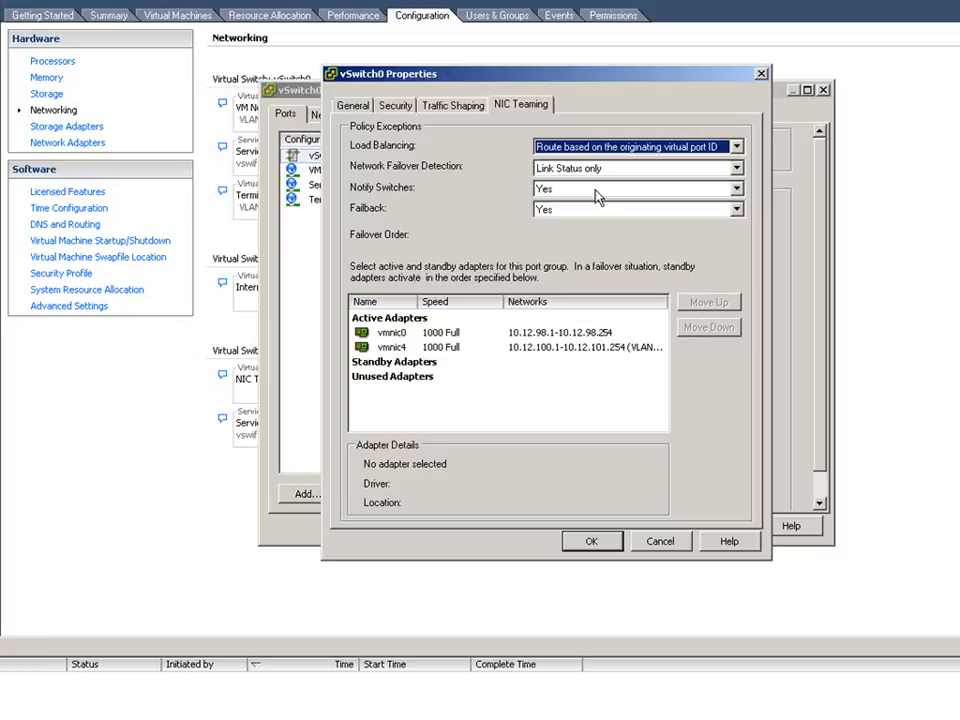
# - Set vSwitch0's network failover detection to Beacon Probing and review the Notify Switches and Failback options, keeping both at Yes
pyautogui.click(736, 168)
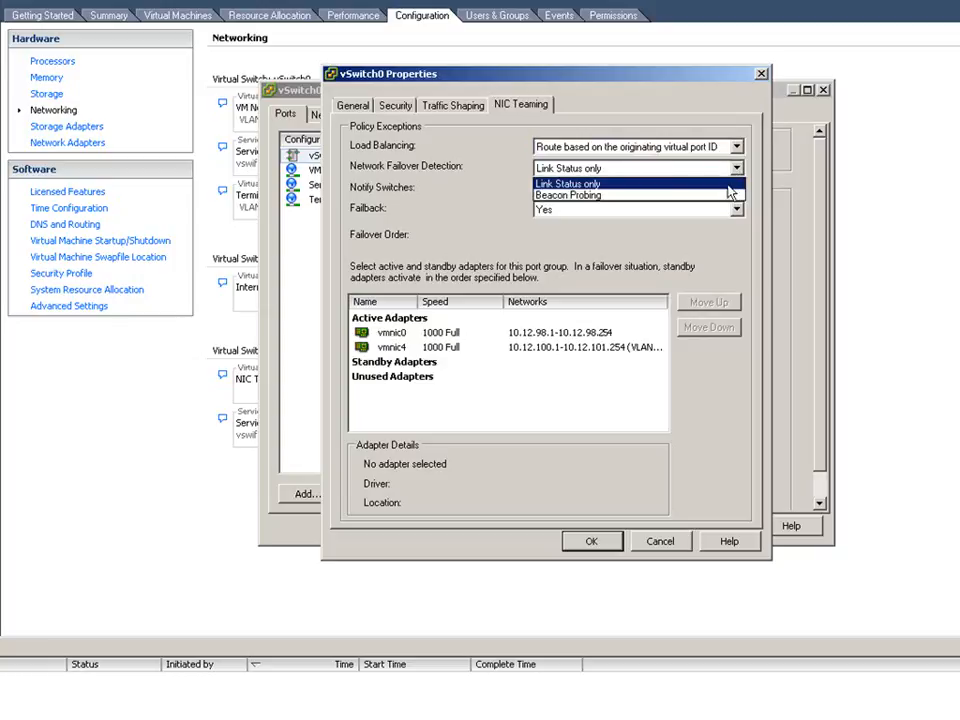
pyautogui.click(729, 195)
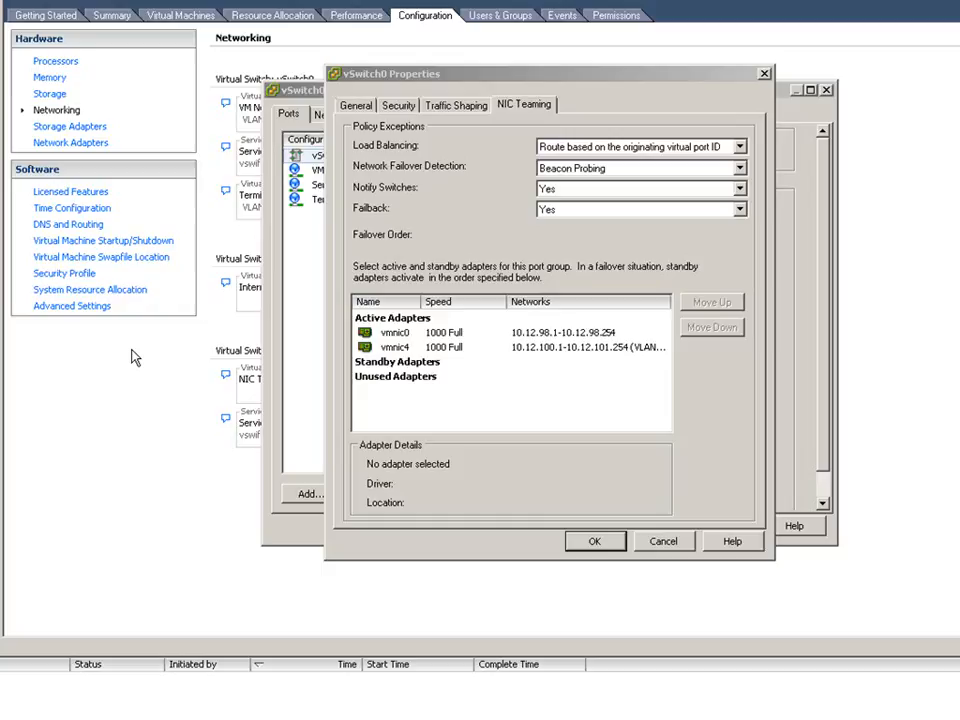
pyautogui.click(740, 189)
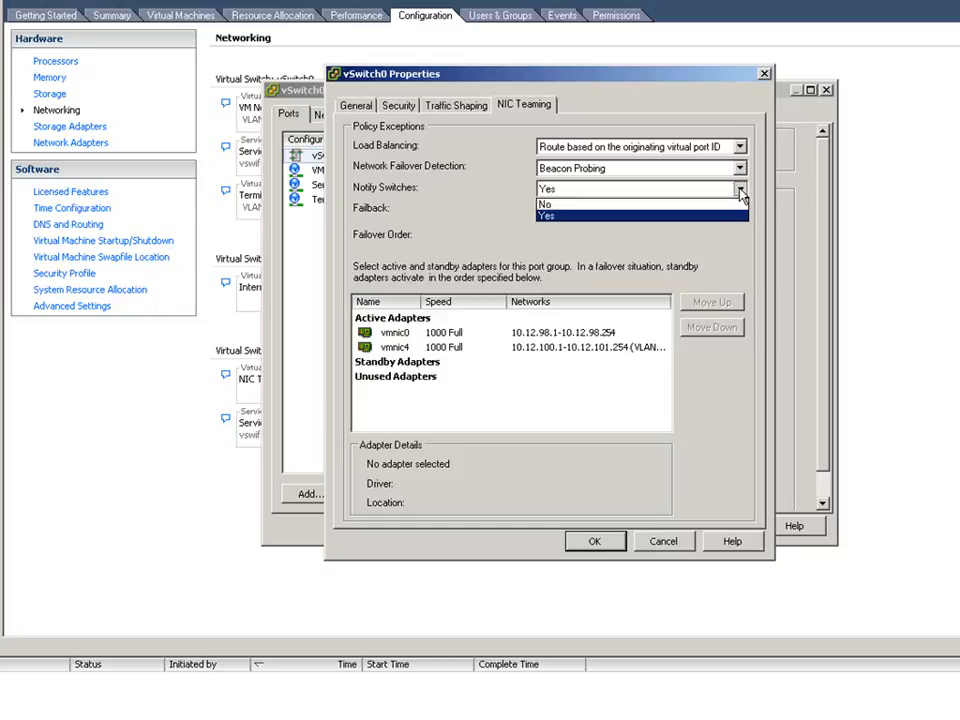
pyautogui.click(740, 191)
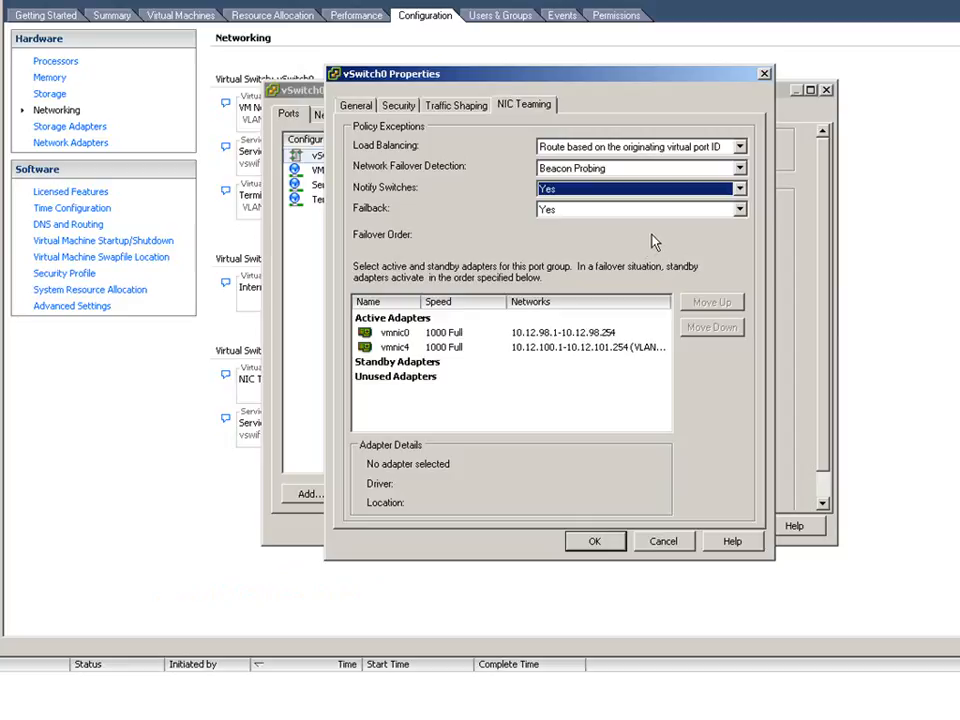
pyautogui.click(740, 210)
pyautogui.click(741, 212)
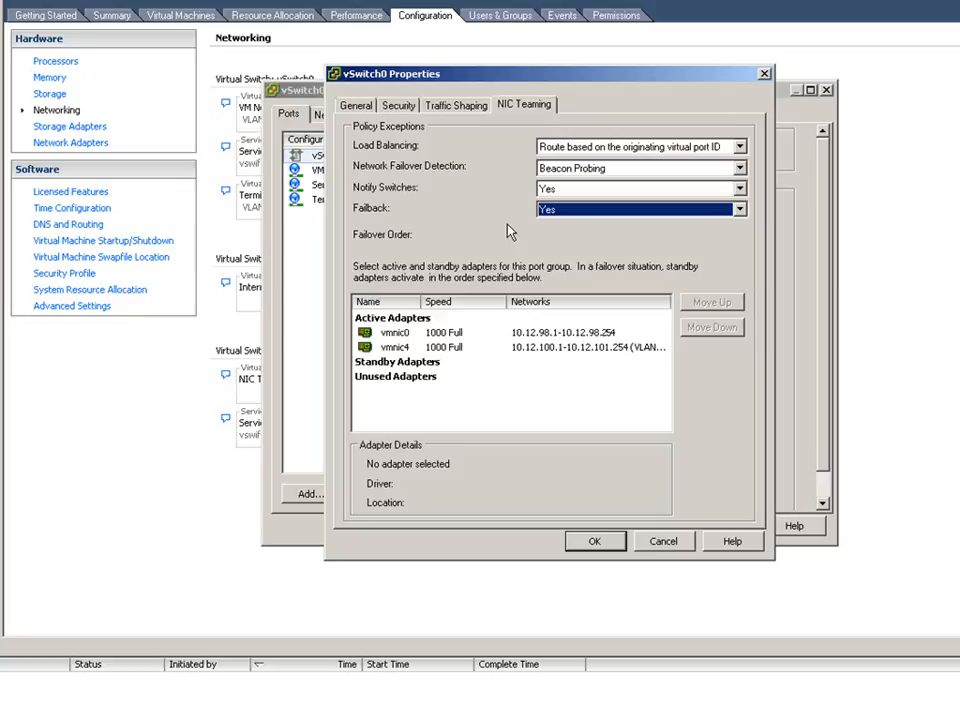
# - Try vmnic4 and vmnic0 in turn as vSwitch0's standby adapter, returning each to the active adapters with vmnic0 first
pyautogui.click(414, 349)
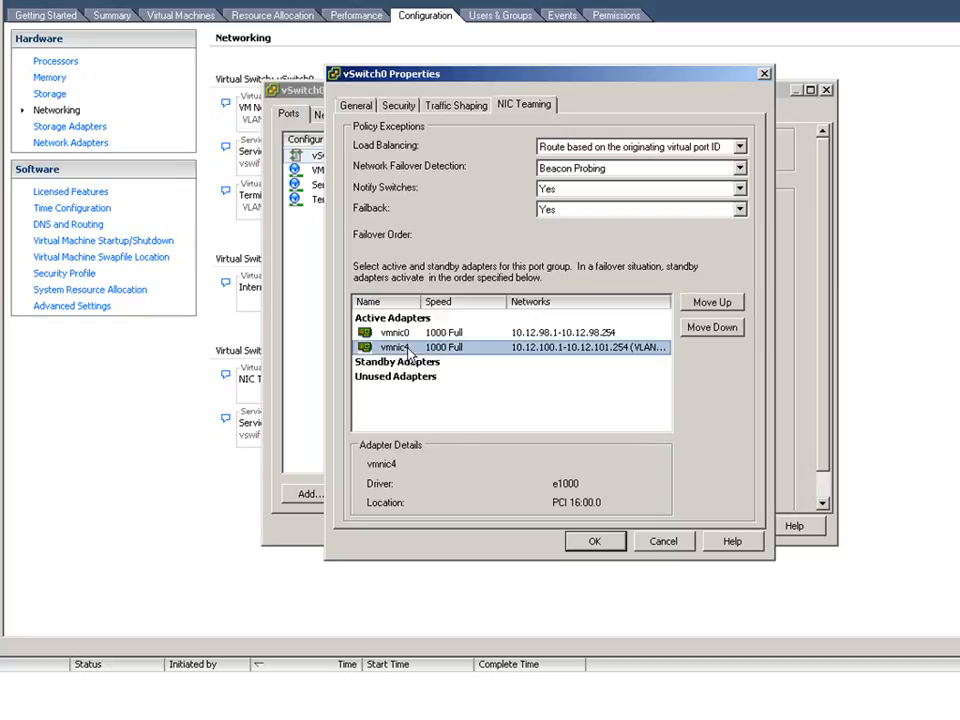
pyautogui.click(714, 329)
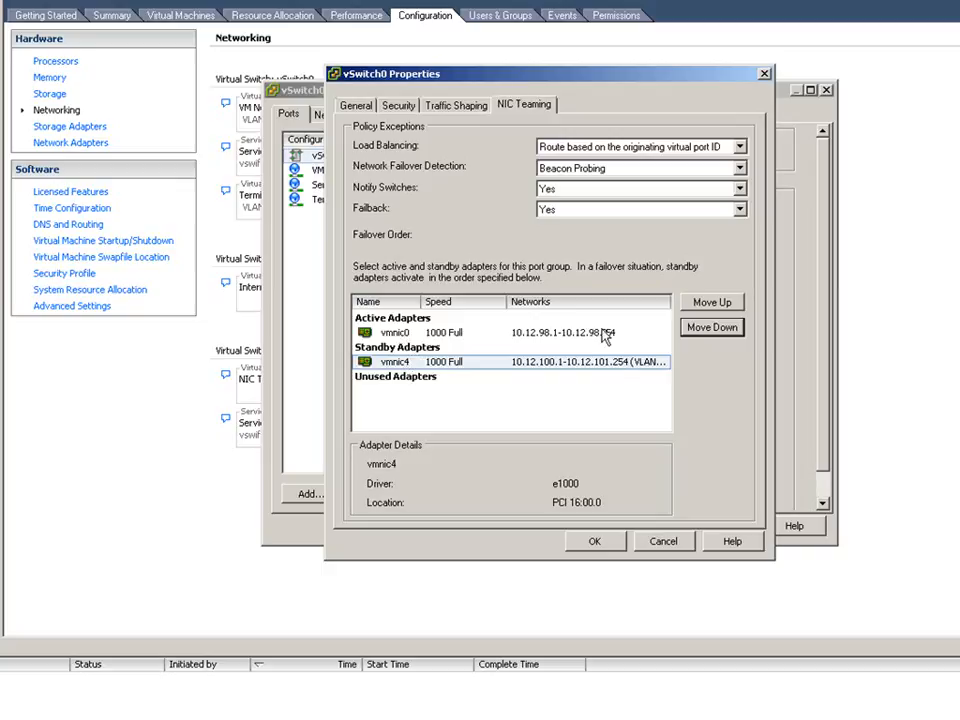
pyautogui.click(710, 304)
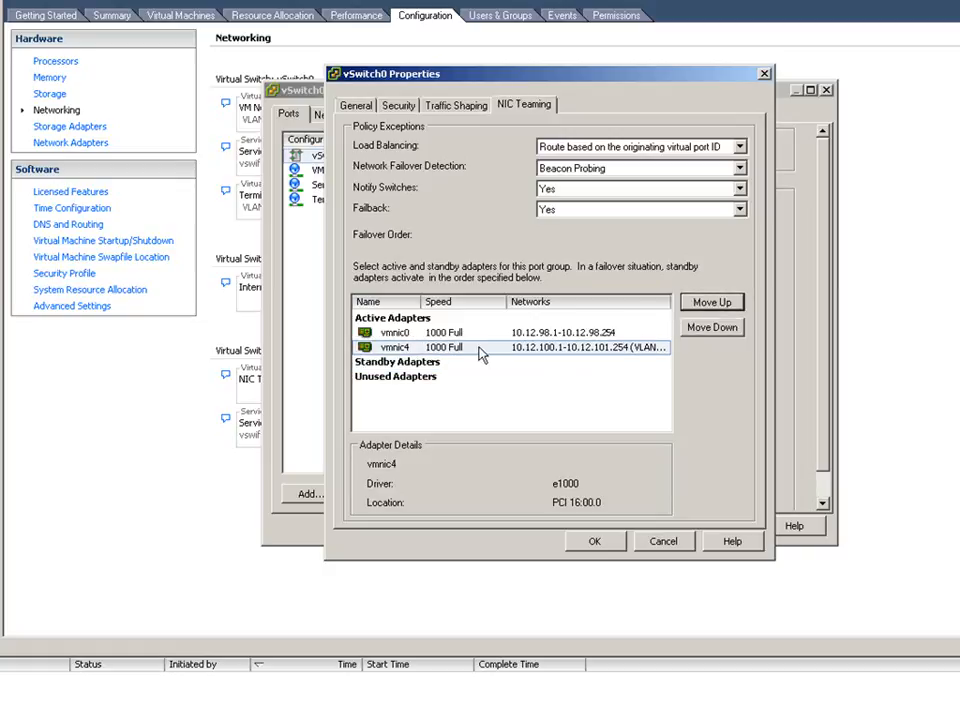
pyautogui.click(422, 331)
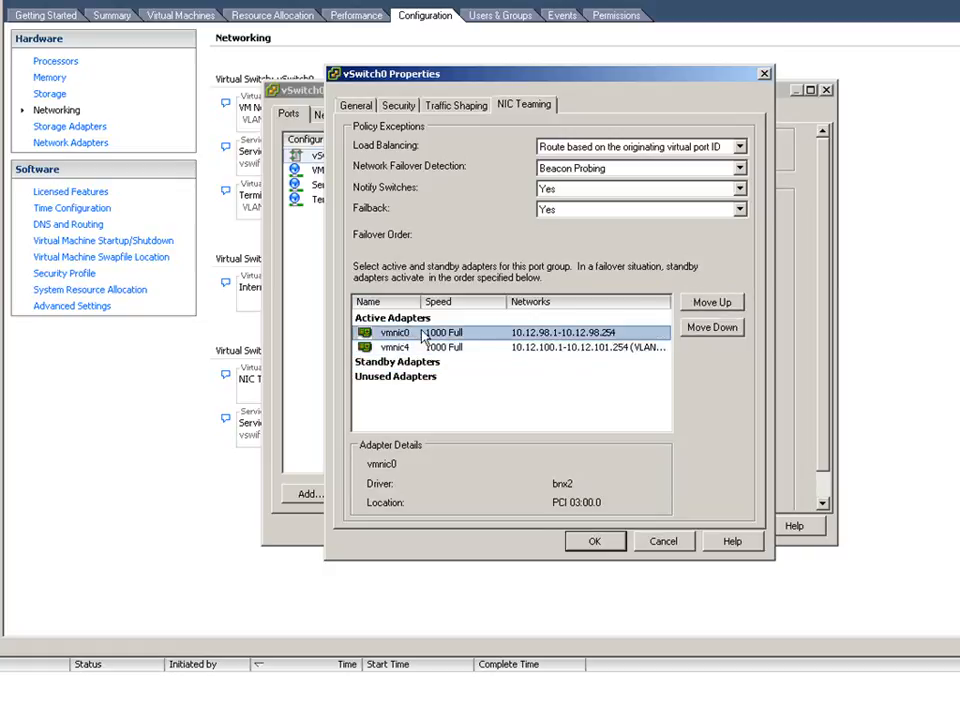
pyautogui.click(703, 332)
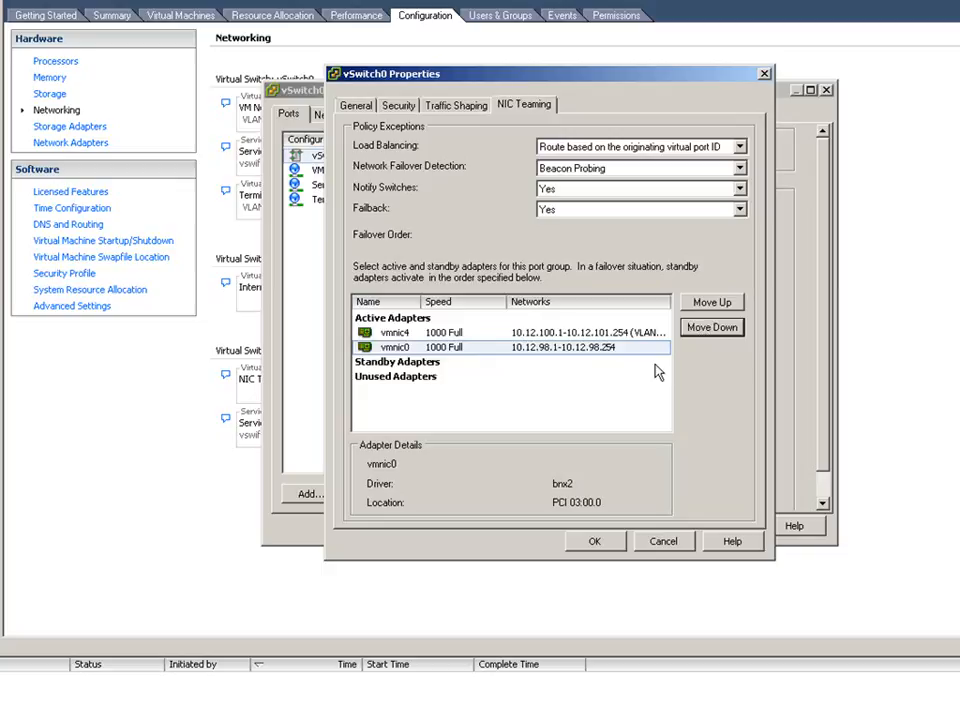
pyautogui.click(735, 332)
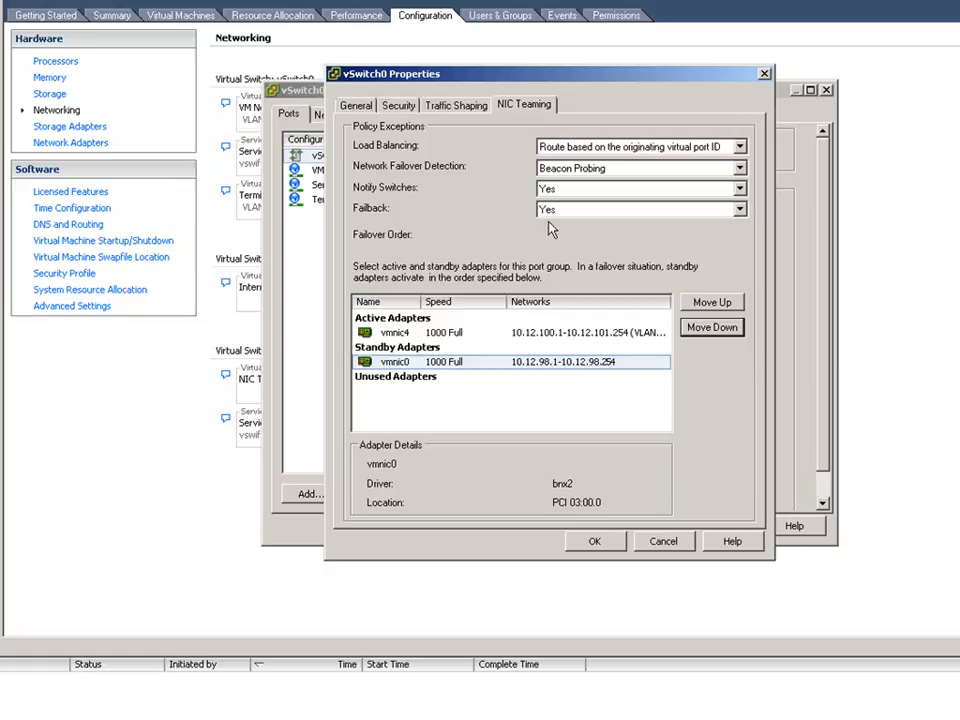
pyautogui.click(724, 302)
pyautogui.click(724, 302)
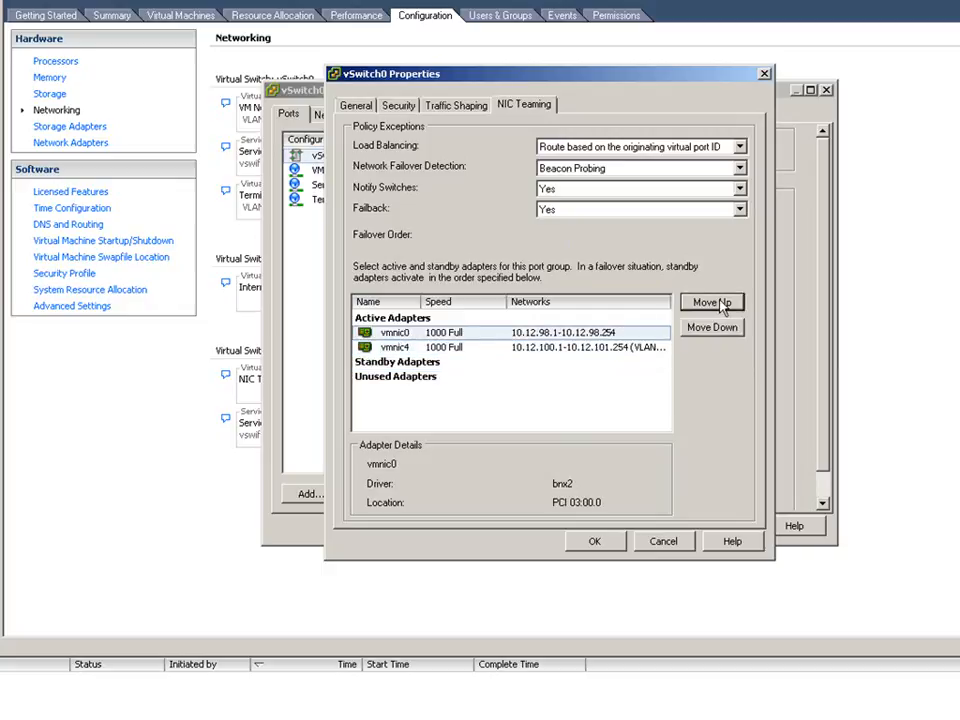
# - Make vmnic4 a standby adapter in vSwitch0's failover order and set Failback to No
pyautogui.click(548, 347)
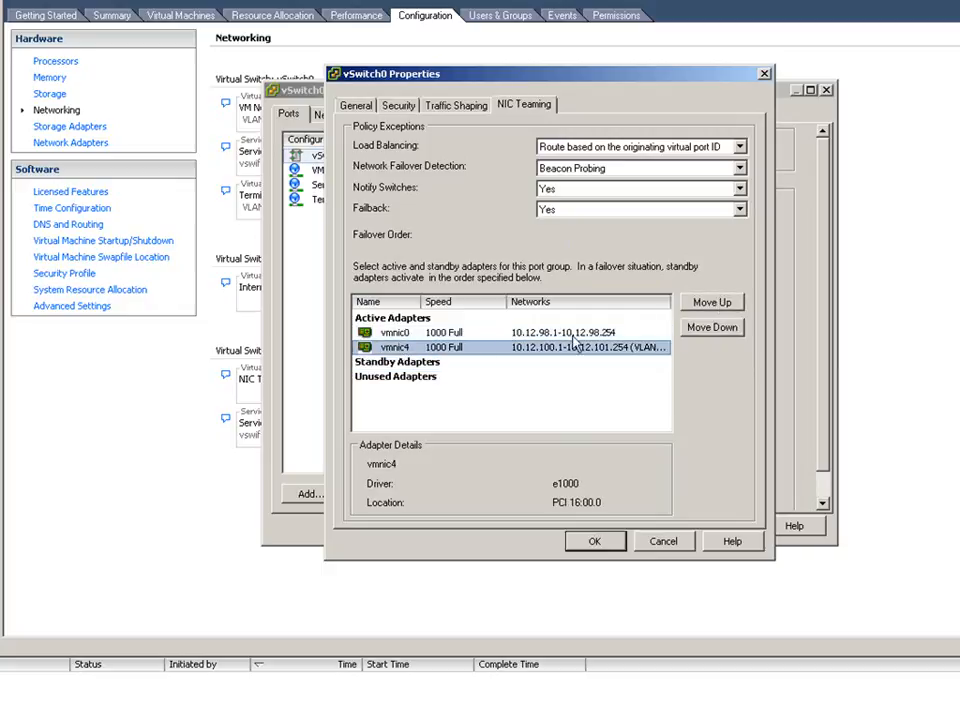
pyautogui.click(684, 331)
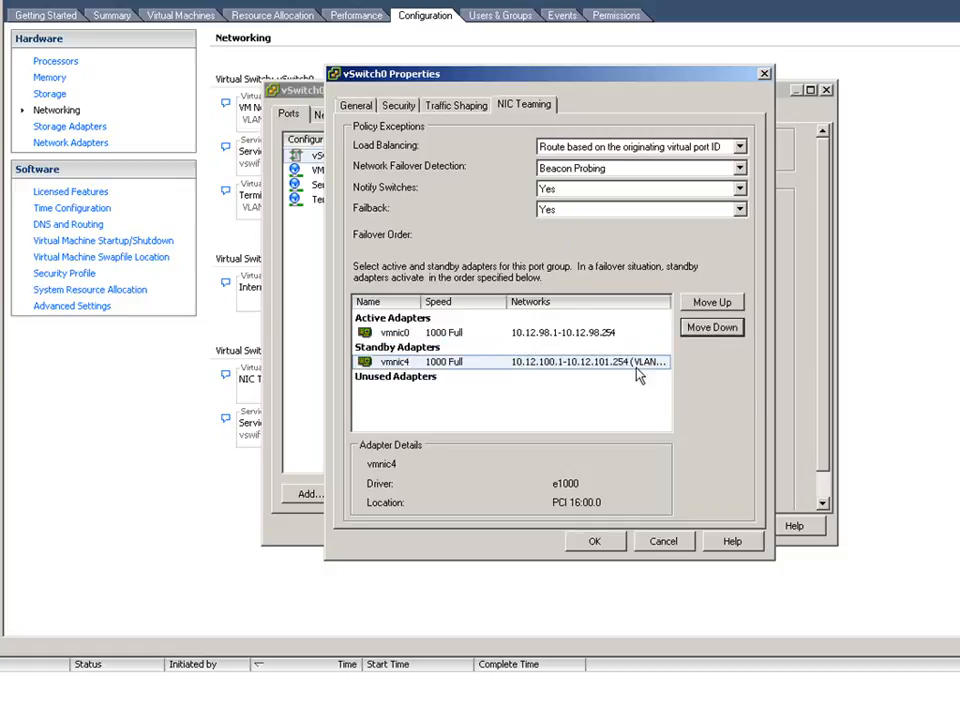
pyautogui.click(739, 209)
pyautogui.click(730, 225)
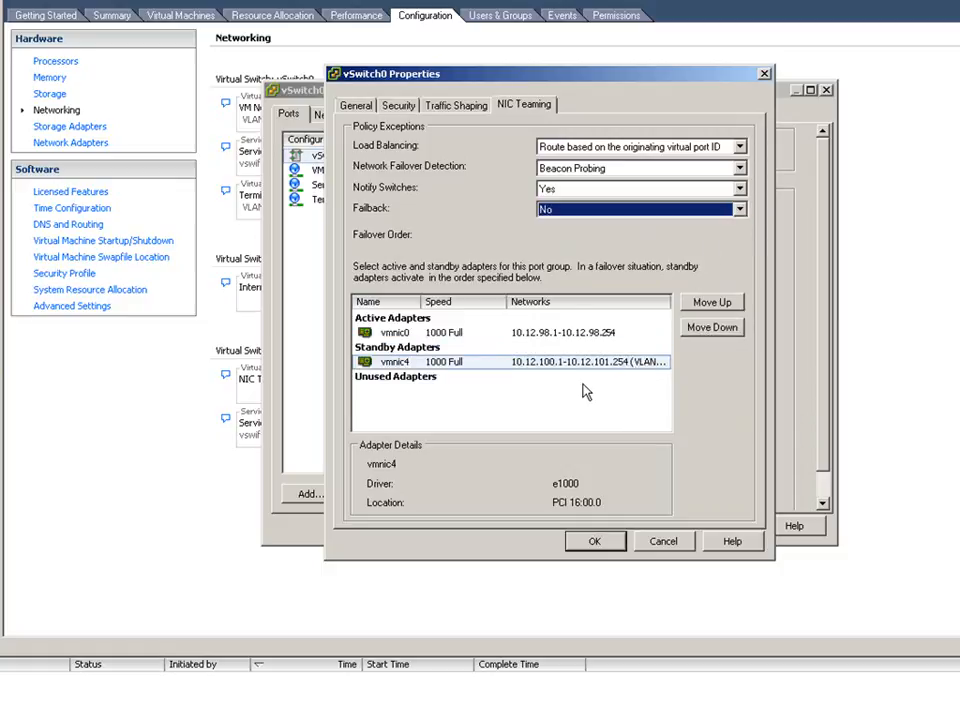
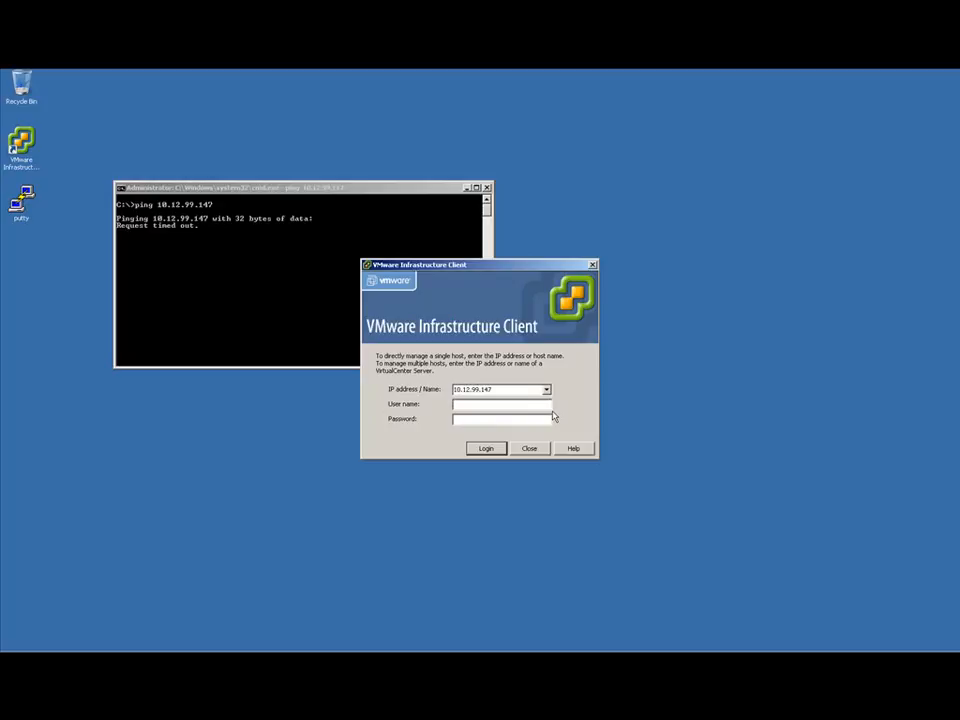
# - Try to log in to the host at 10.12.99.147 as root with the account password
pyautogui.write('root')
pyautogui.press('Tab')
pyautogui.write('*****')
pyautogui.press('Return')
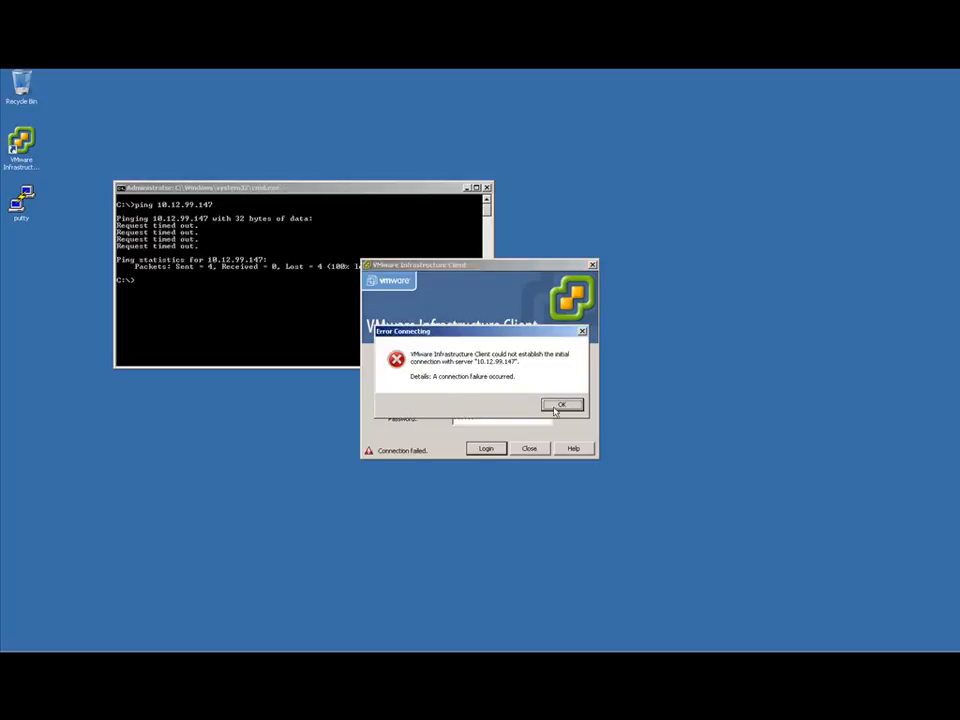
pyautogui.click(562, 405)
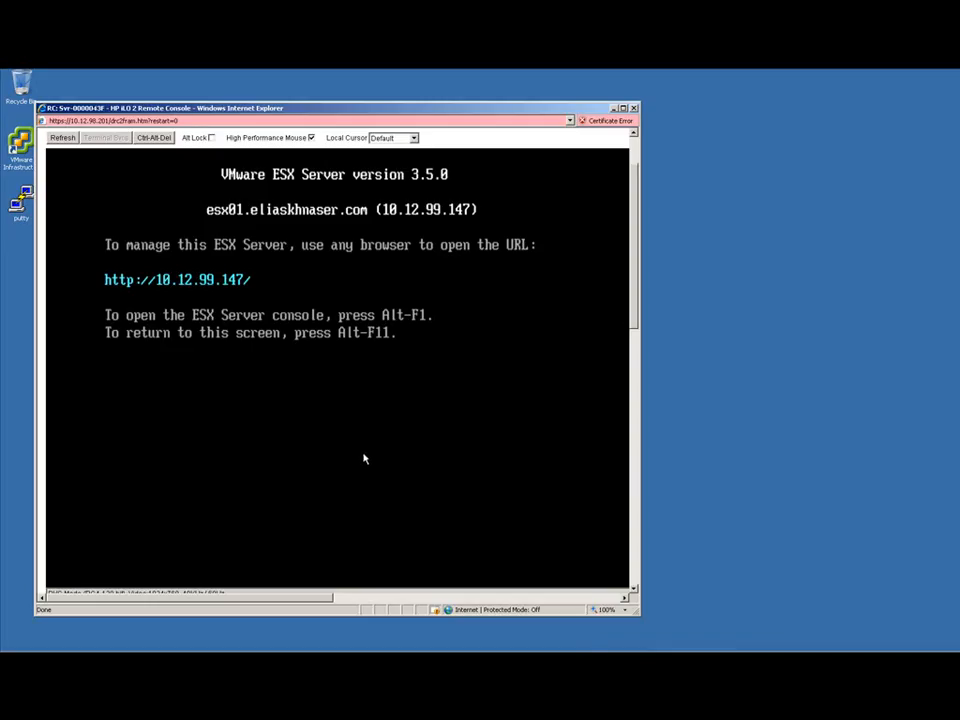
# - Open the ESX Server console in the iLO remote console and log in as root with the account password
pyautogui.hotkey('alt', 'F1')
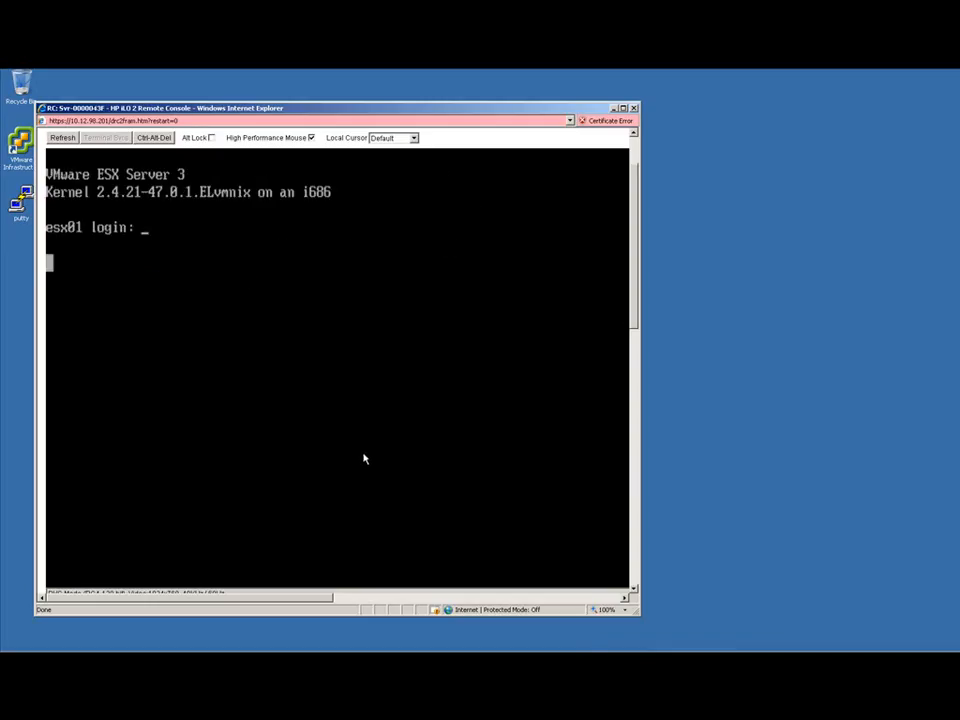
pyautogui.write('root')
pyautogui.press('Return')
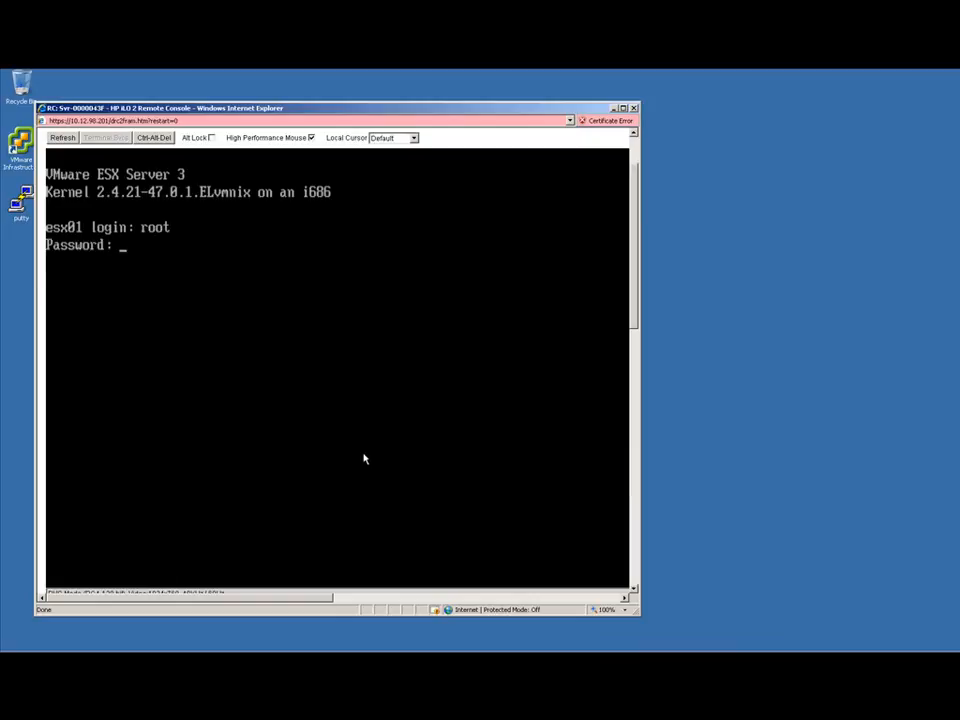
pyautogui.press('Return')
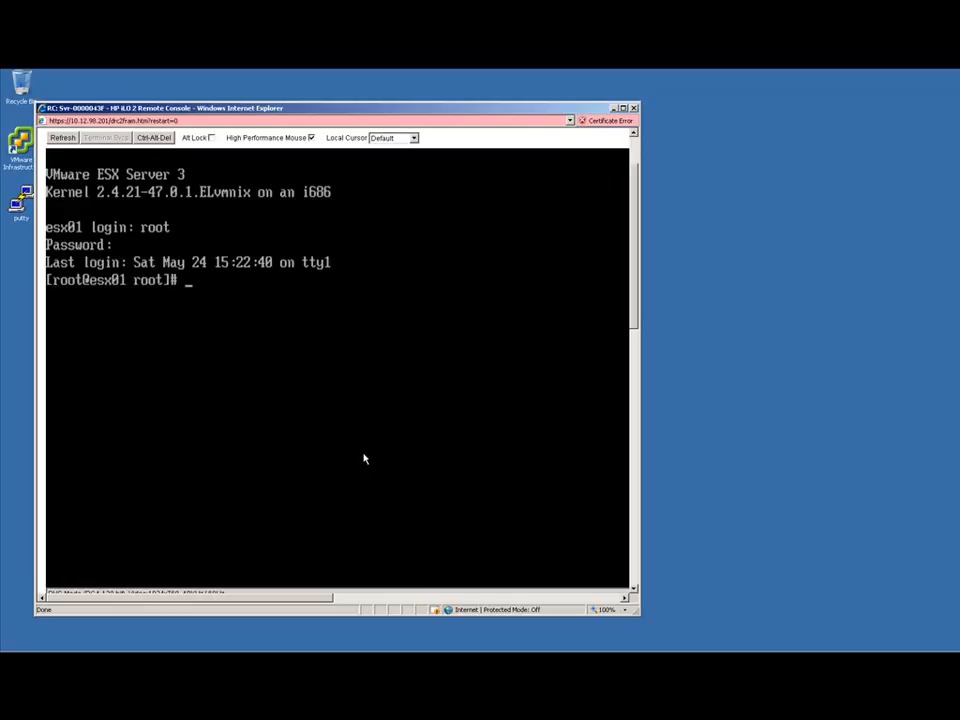
# - List the virtual switches with esxcfg-vswitch -l and unlink vmnic4 from vSwitch0 with esxcfg-vswitch -U vmnic4 vSwitch0
pyautogui.write('esxcfg-vswitch')
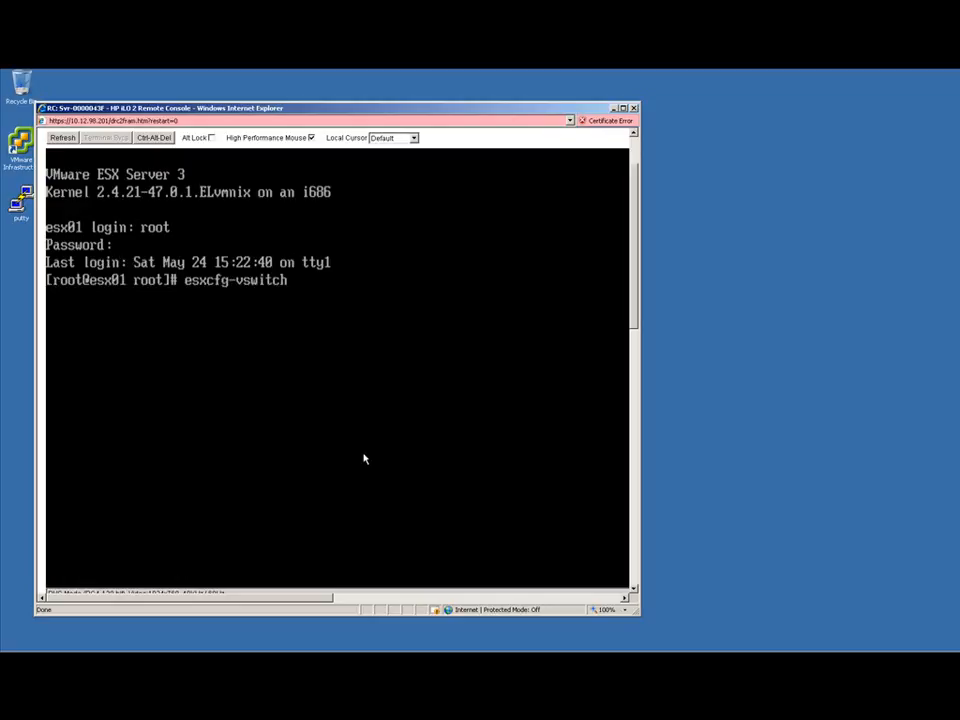
pyautogui.write(' -l')
pyautogui.press('Return')
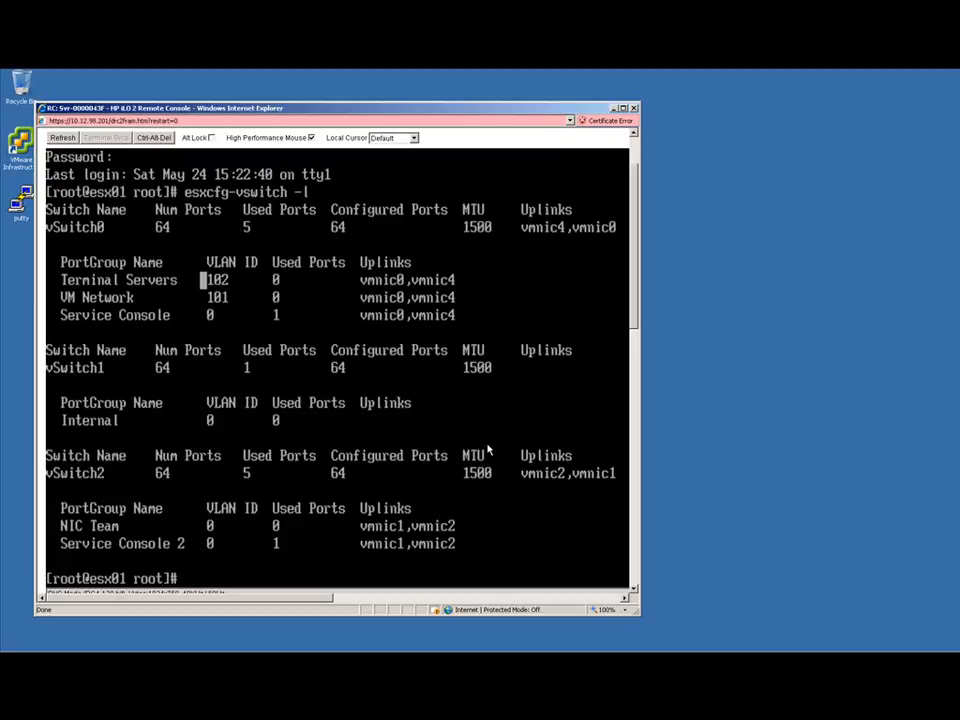
pyautogui.write('esxcfg-vswitch -U vmnic4 vSwitch0')
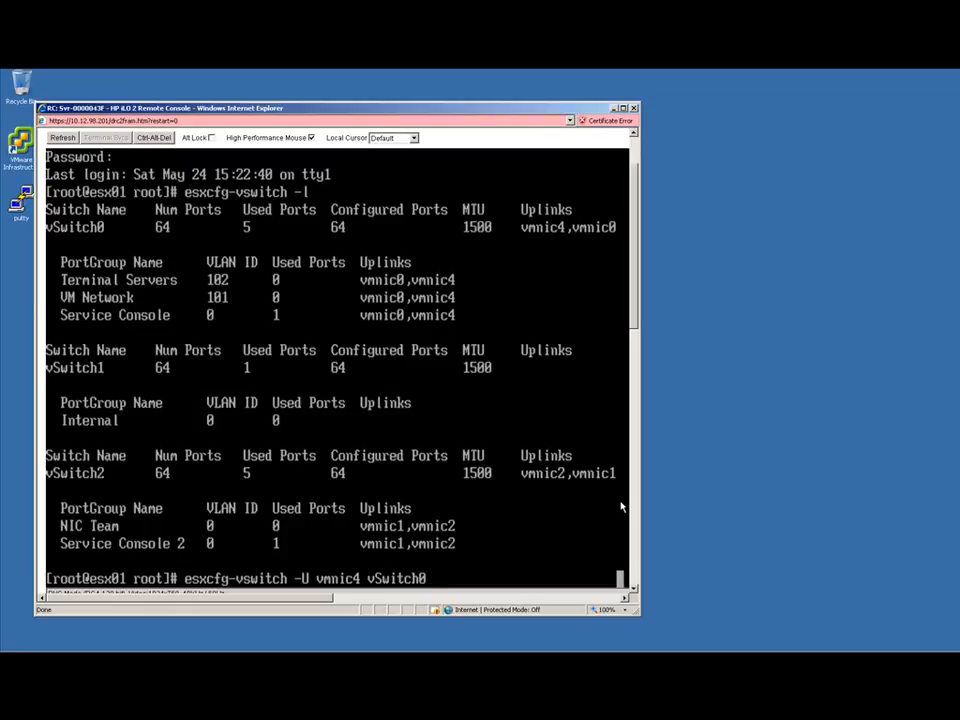
pyautogui.press('Return')
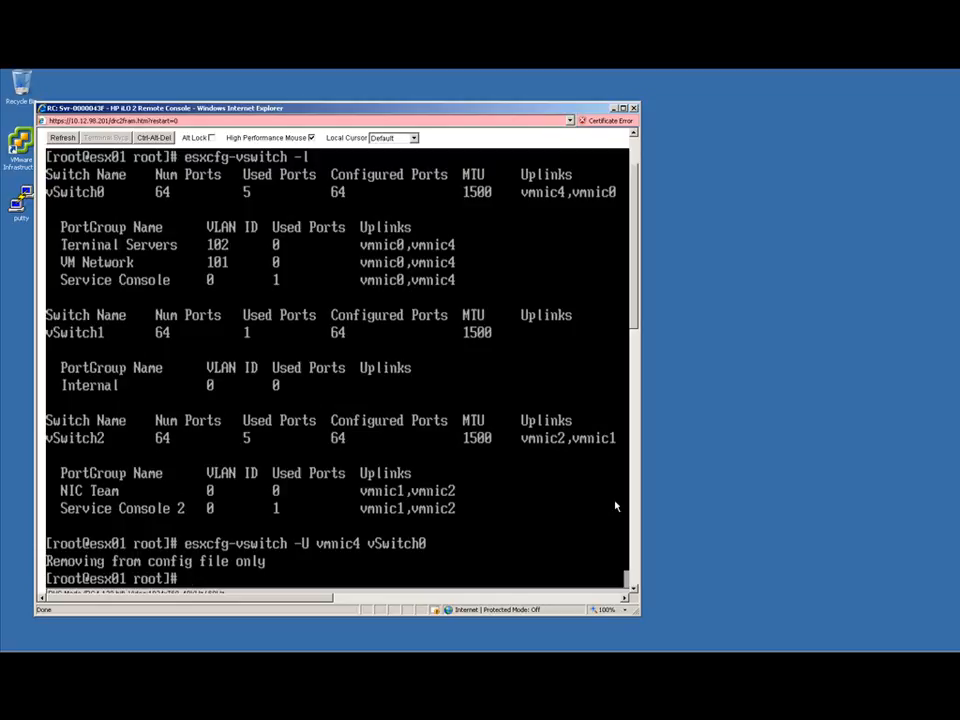
# - List the virtual switches again with esxcfg-vswitch -l to check the port groups' uplinks
pyautogui.write('esxcfg-vswicth')
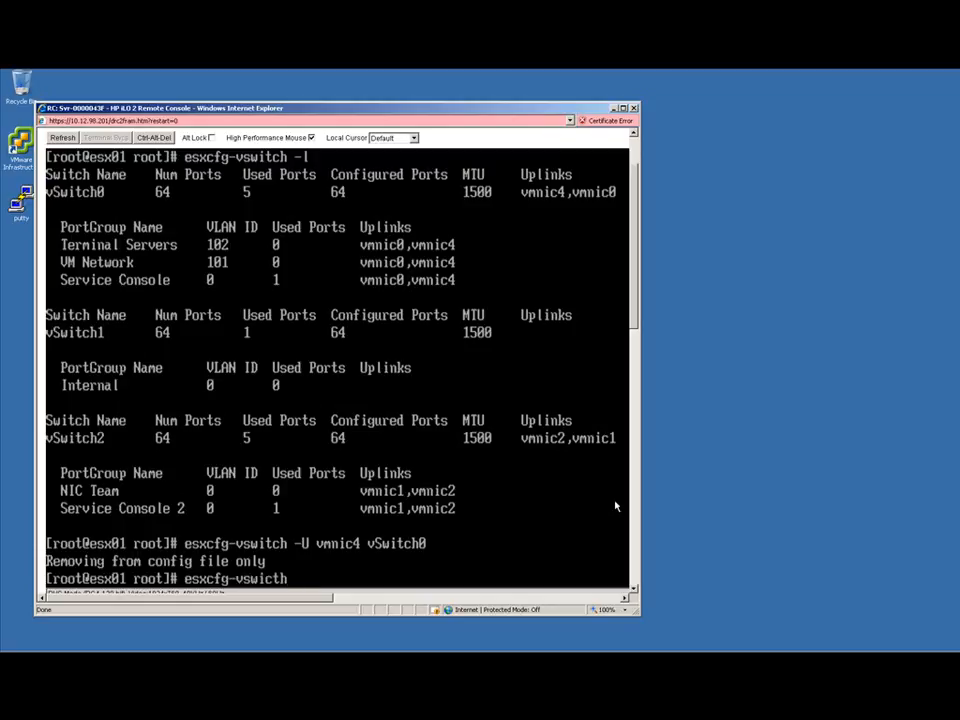
pyautogui.write(' -l')
pyautogui.press('Return')
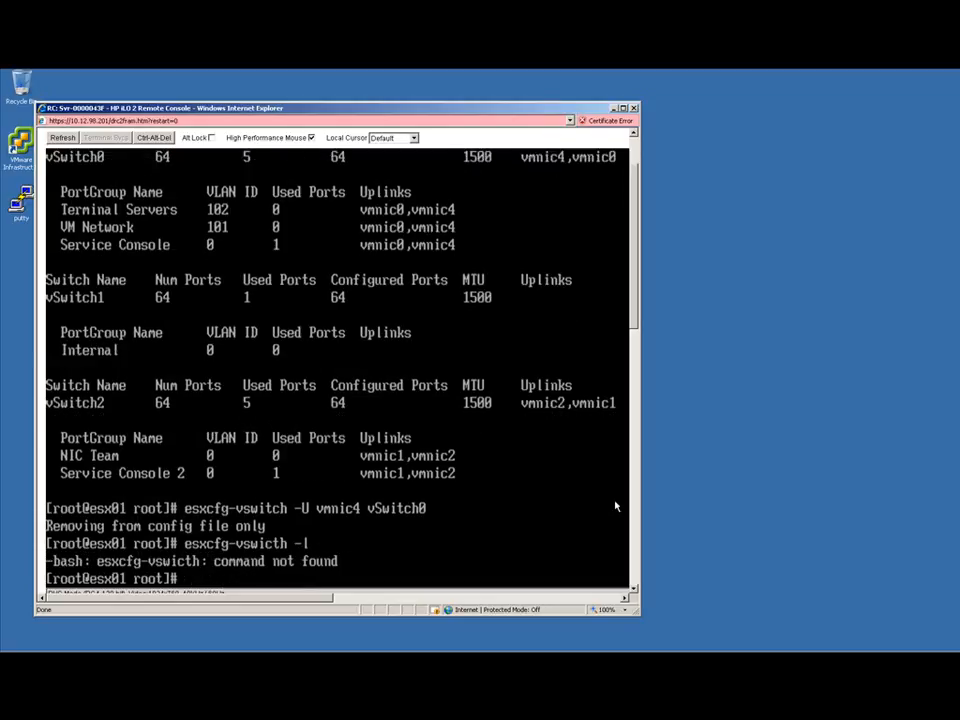
pyautogui.press('Up')
pyautogui.press('Left')
pyautogui.press('Left')
pyautogui.press('Left')
pyautogui.press('BackSpace')
pyautogui.press('BackSpace')
pyautogui.press('BackSpace')
pyautogui.write('tch')
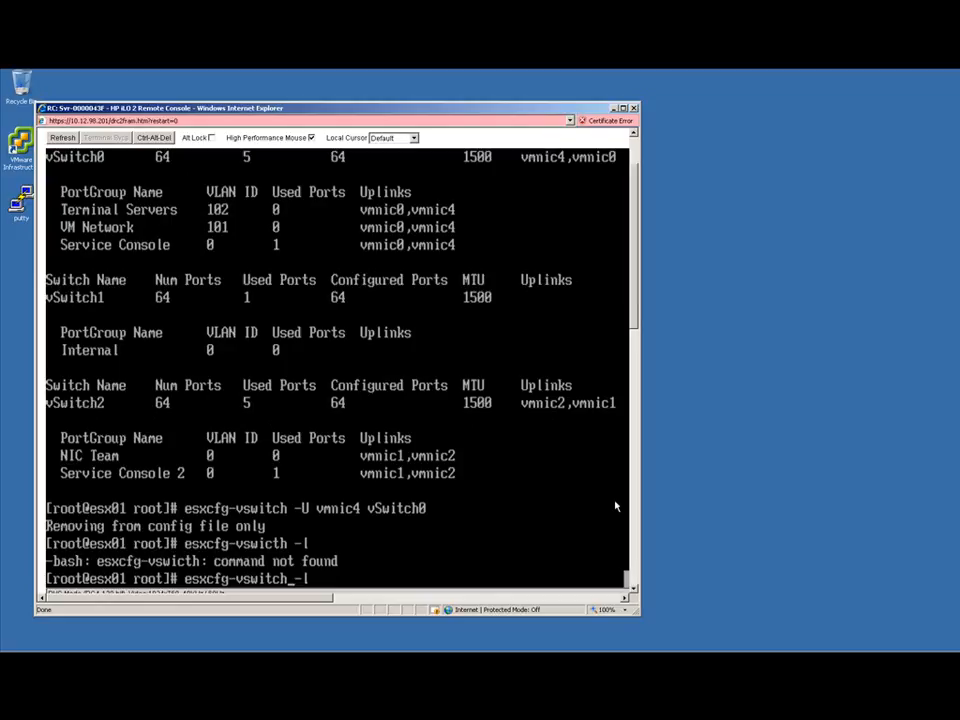
pyautogui.press('Return')
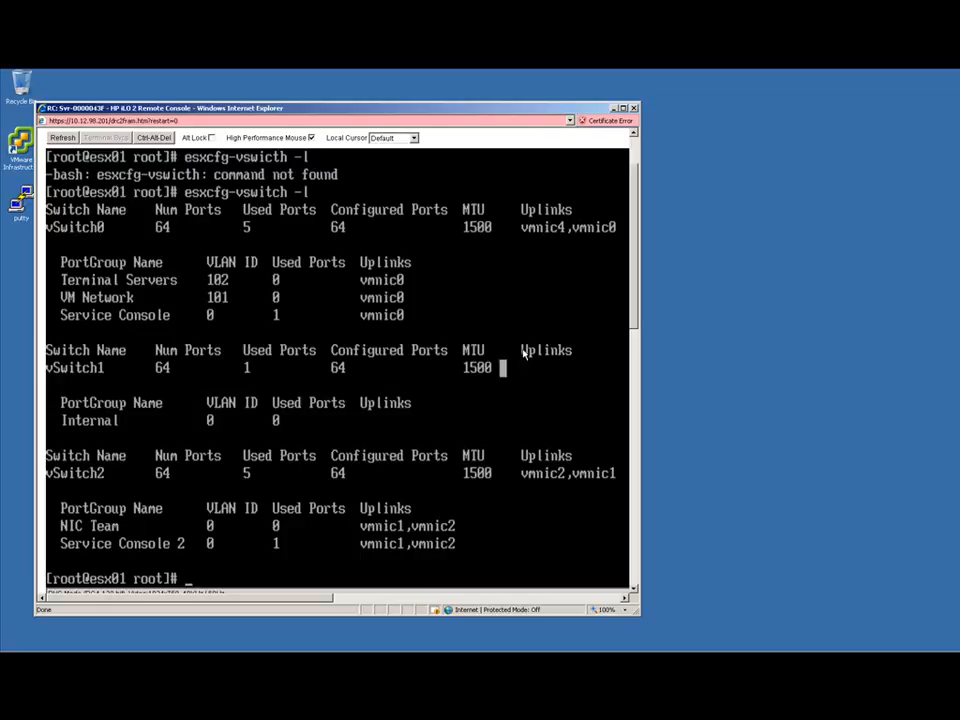
# - Put the remote console away and repeat the ping of 10.12.99.147 at the Windows command prompt
pyautogui.click(614, 108)
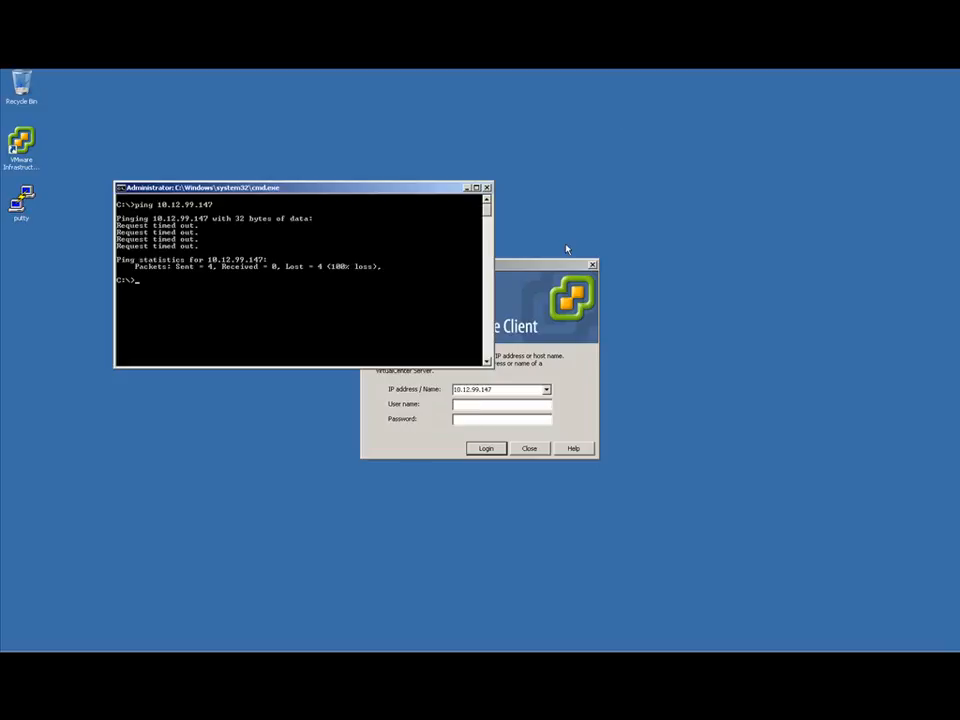
pyautogui.press('Up')
pyautogui.press('Return')
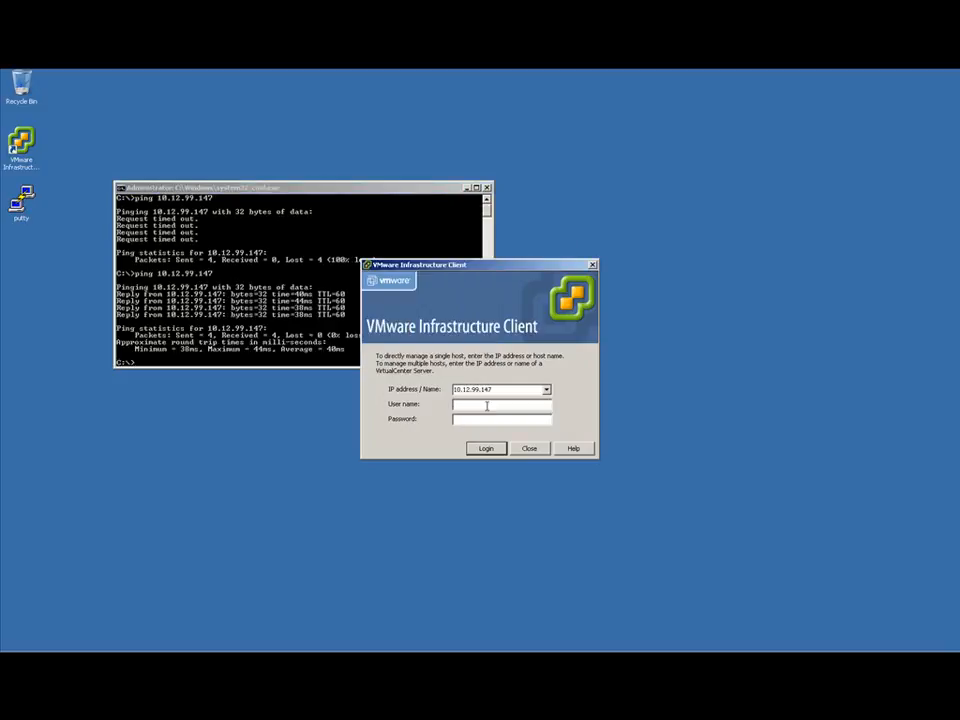
# - Log in to 10.12.99.147 with VMware Infrastructure Client as root, entering the account password
pyautogui.write('root')
pyautogui.press('Tab')
pyautogui.write('******')
pyautogui.press('Return')
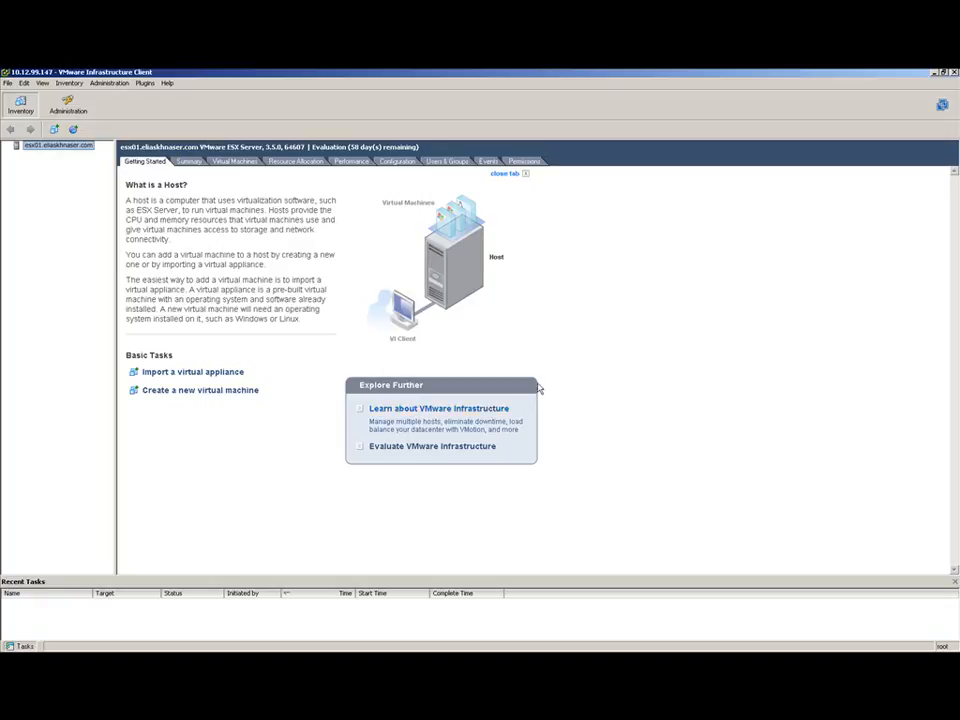
# - Show the host's networking configuration and compare vSwitch0's adapters with the uplink listing in the iLO remote console
pyautogui.click(394, 163)
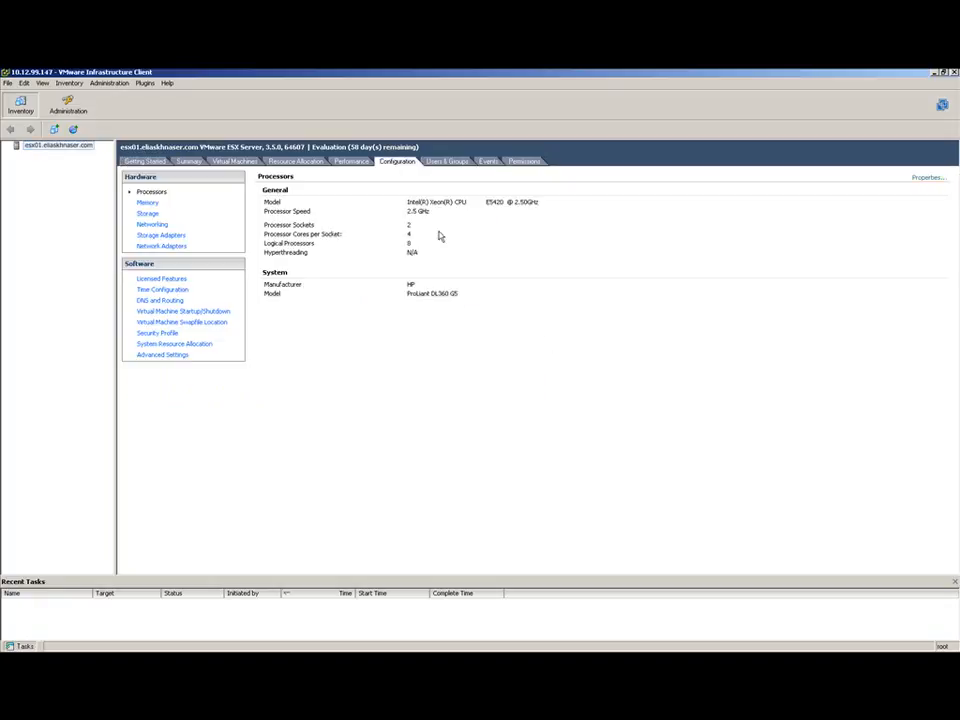
pyautogui.click(153, 224)
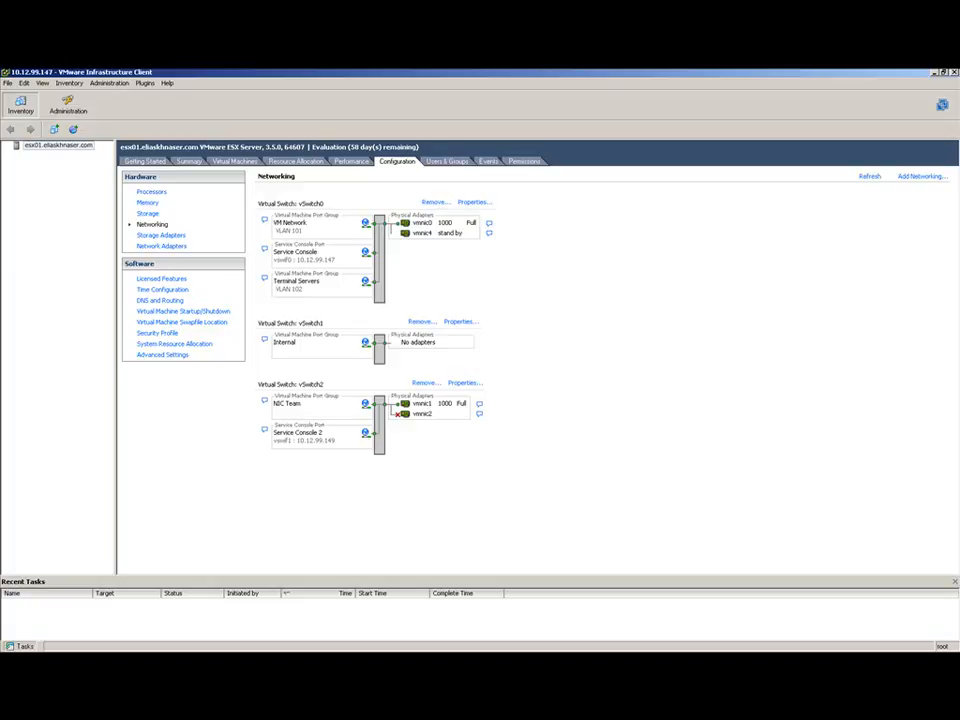
pyautogui.click(588, 657)
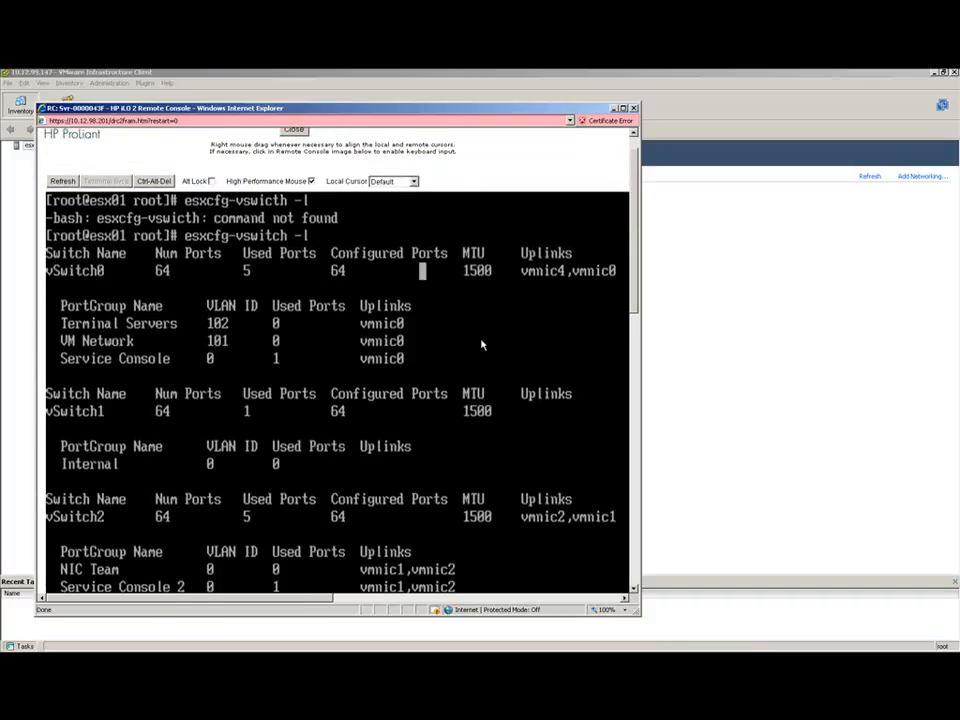
pyautogui.press('Return')
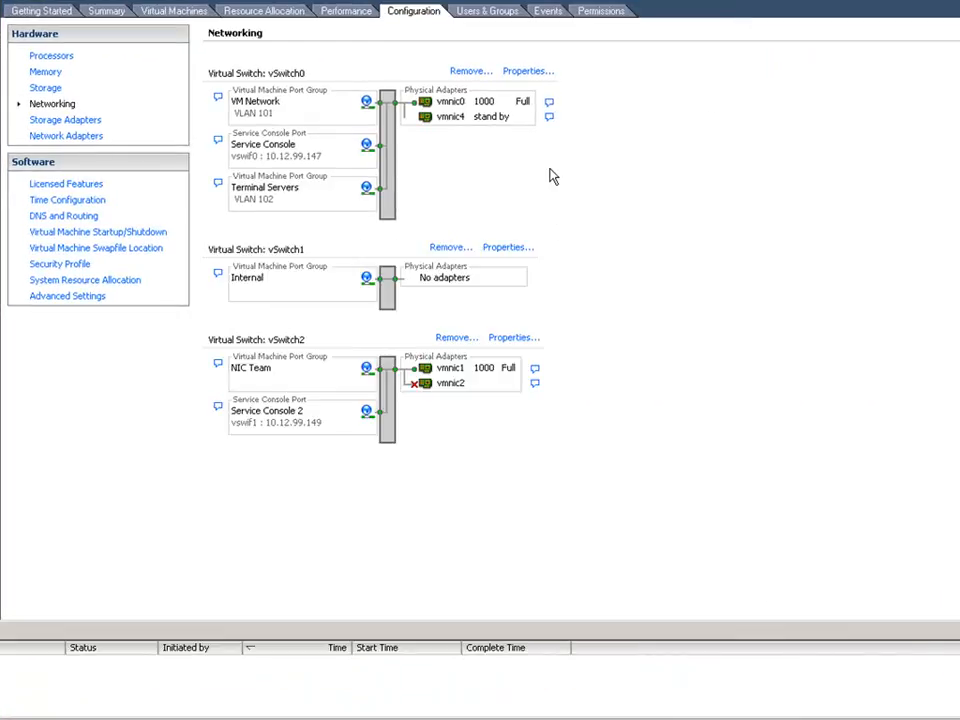
# - Set vSwitch0's network failover detection to Link Status only and its Failback to Yes in the NIC teaming policy
pyautogui.click(524, 73)
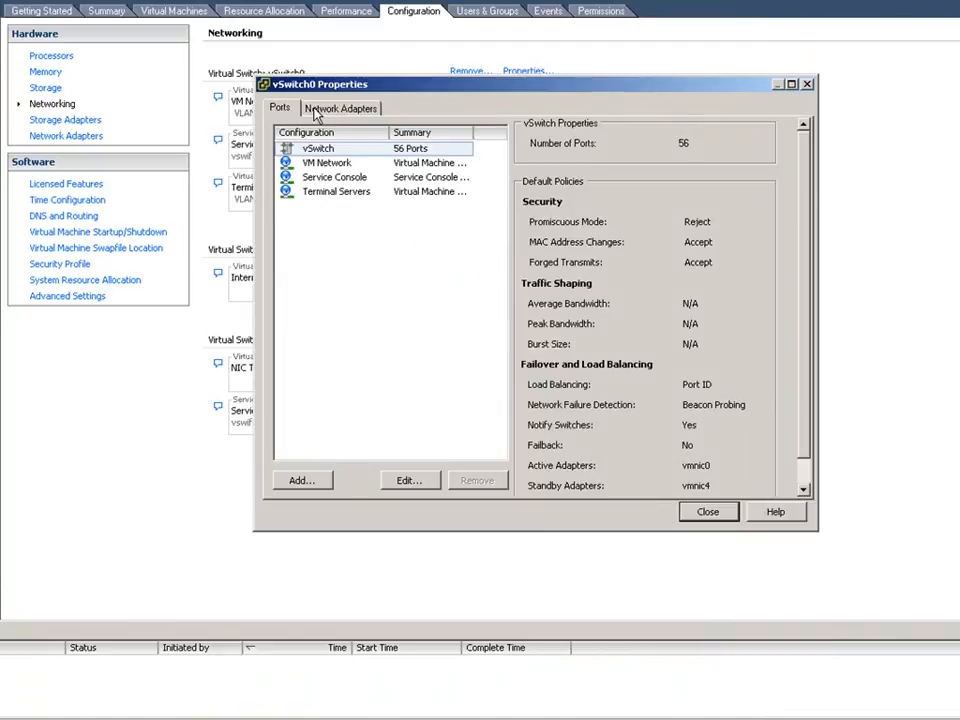
pyautogui.click(403, 482)
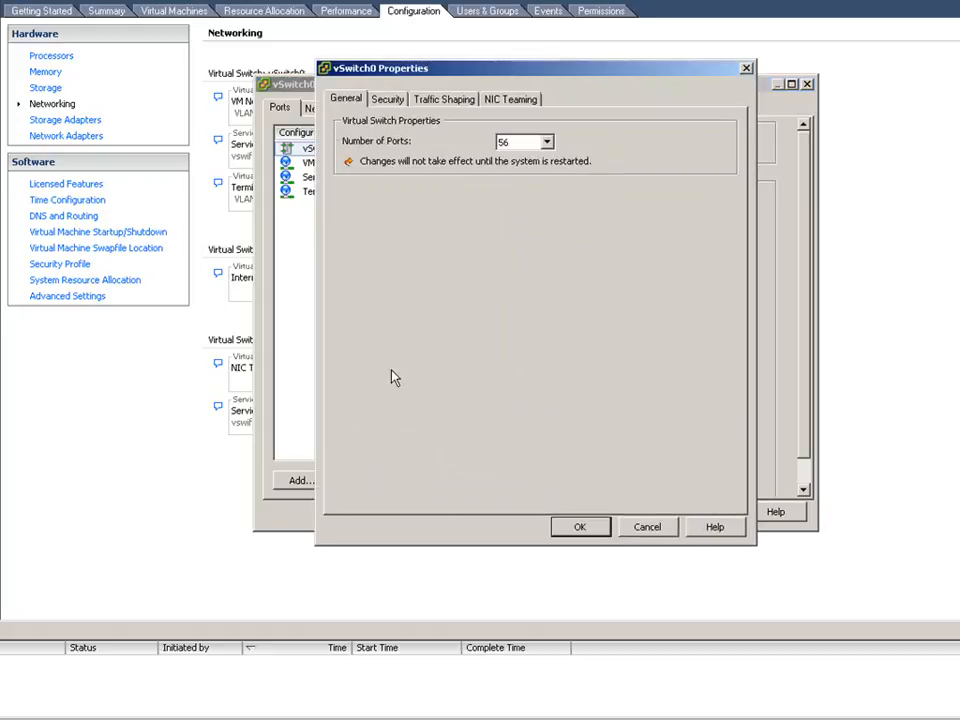
pyautogui.click(503, 100)
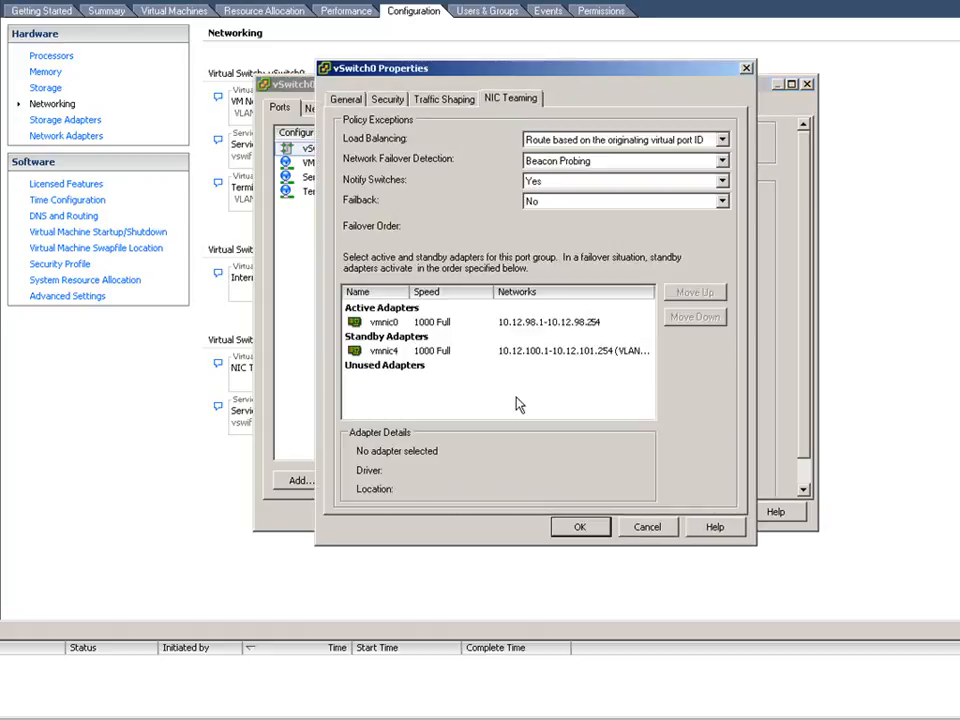
pyautogui.click(722, 161)
pyautogui.click(715, 173)
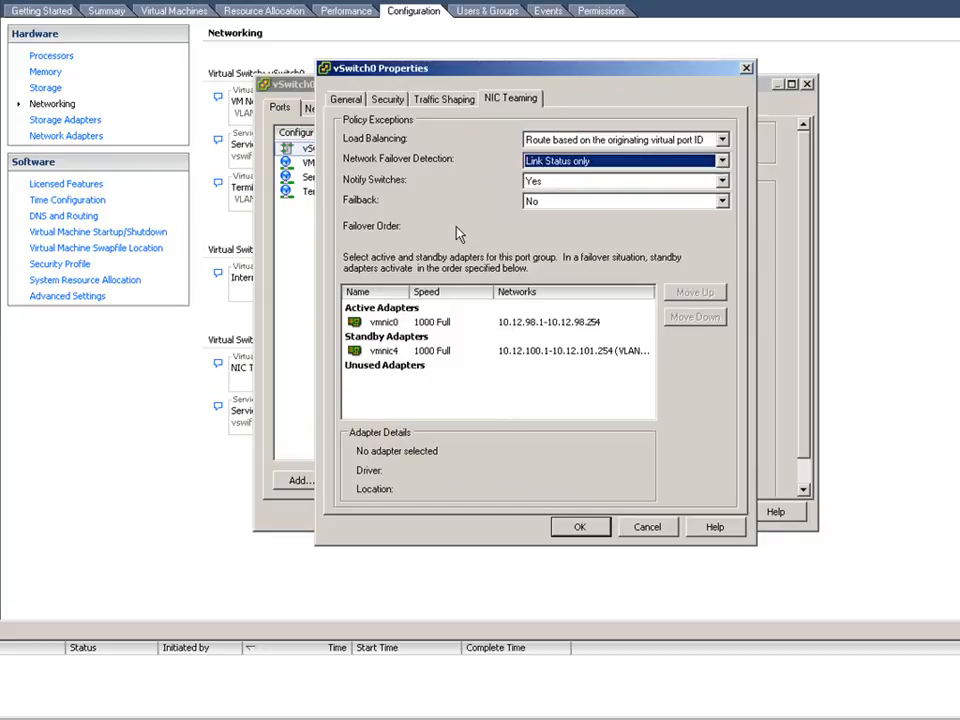
pyautogui.click(722, 201)
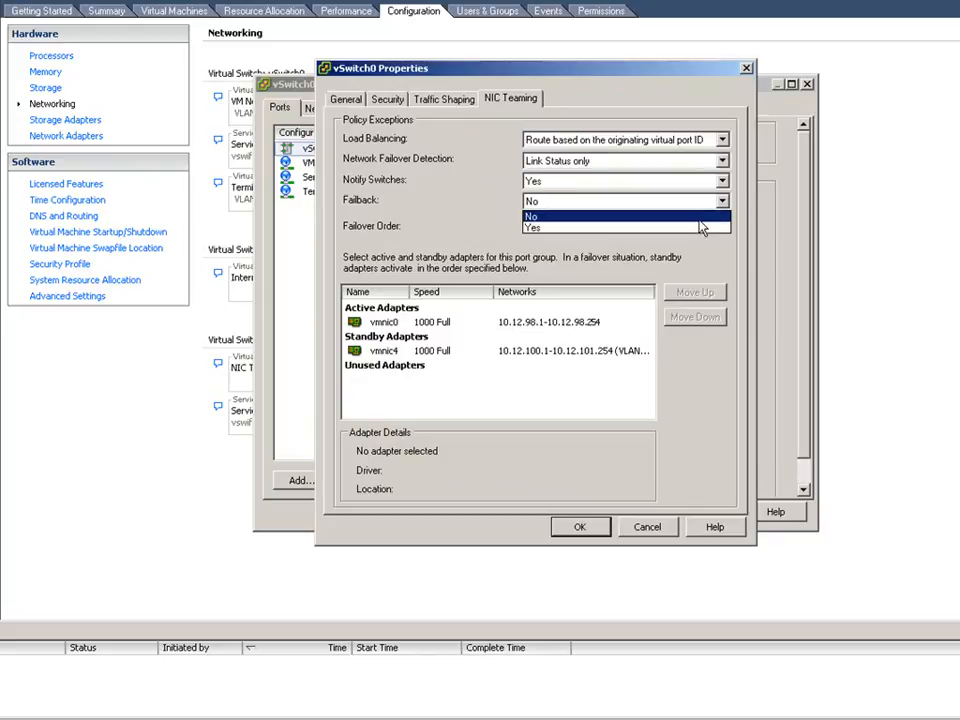
pyautogui.click(700, 228)
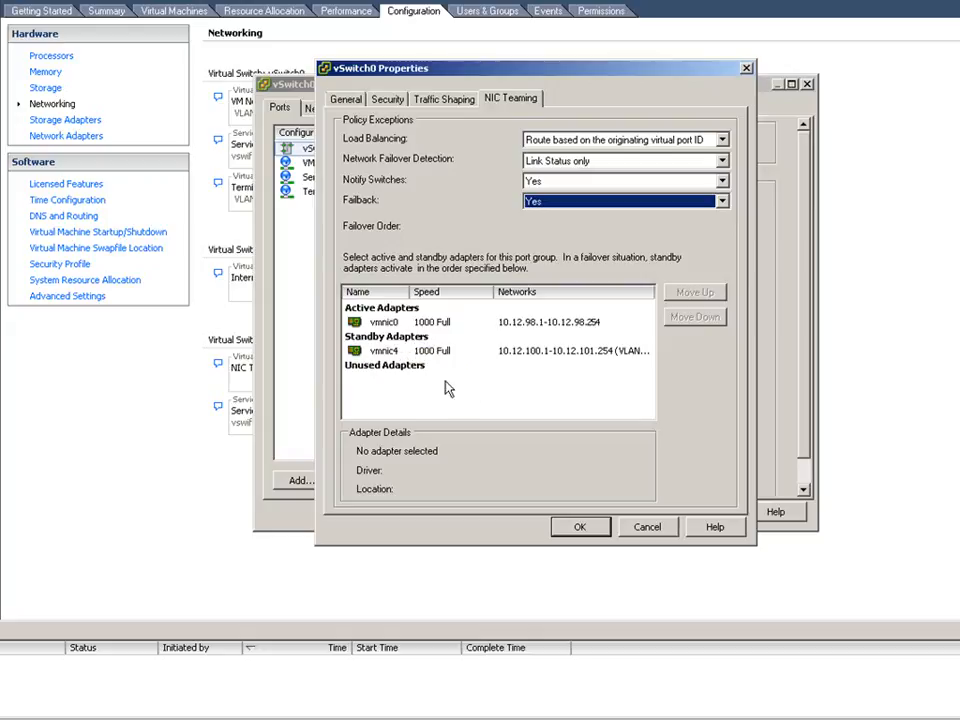
pyautogui.click(568, 527)
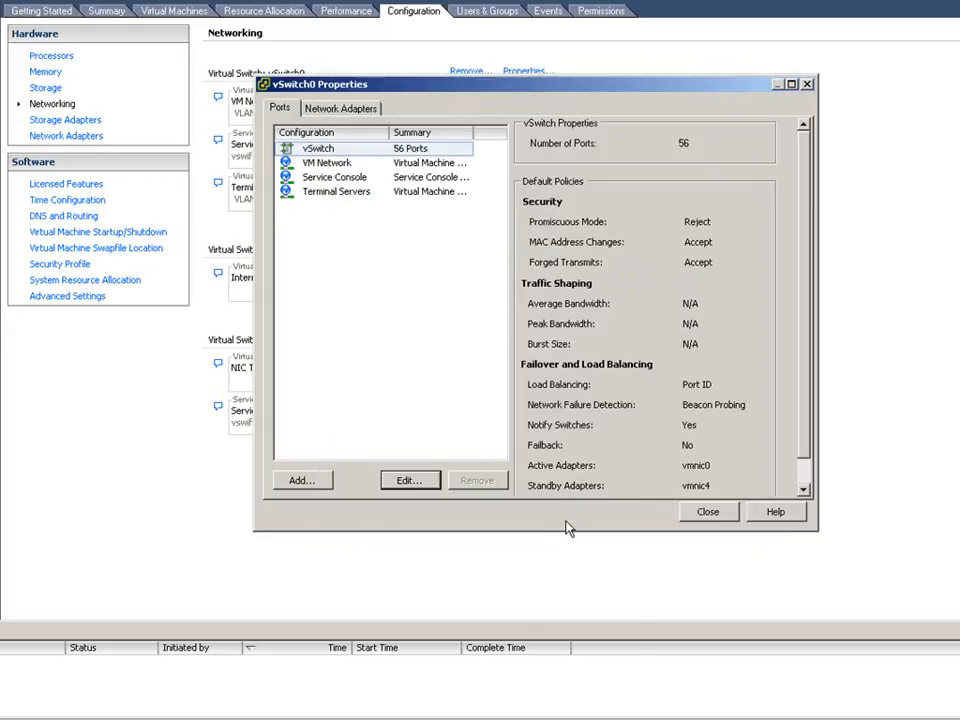
# - Remove the vmnic4 network adapter from vSwitch0 and close the switch's properties
pyautogui.click(325, 104)
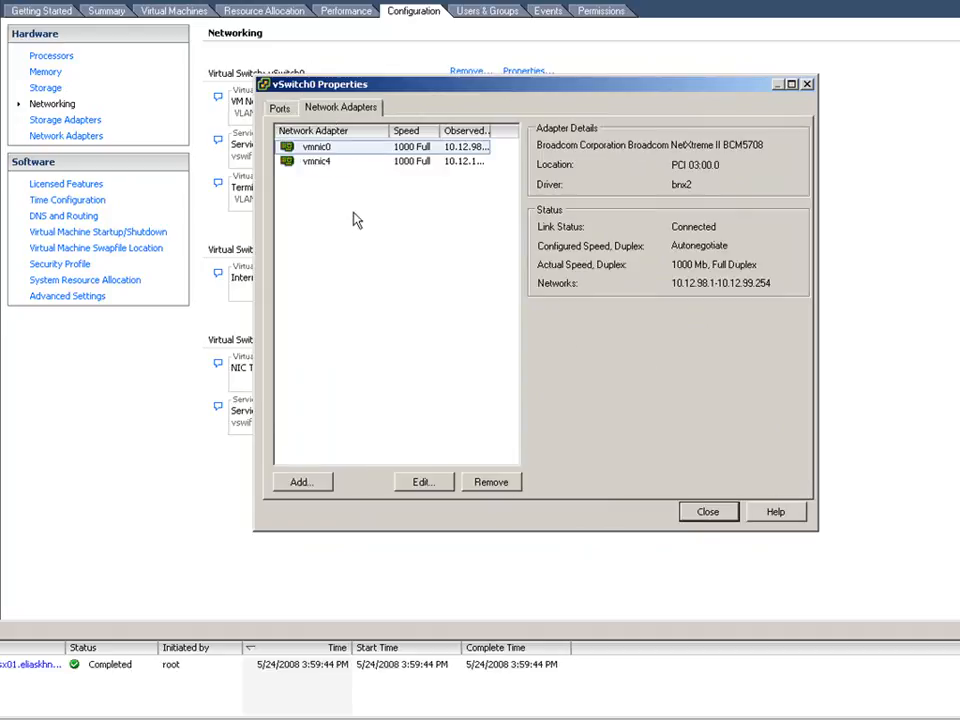
pyautogui.click(318, 163)
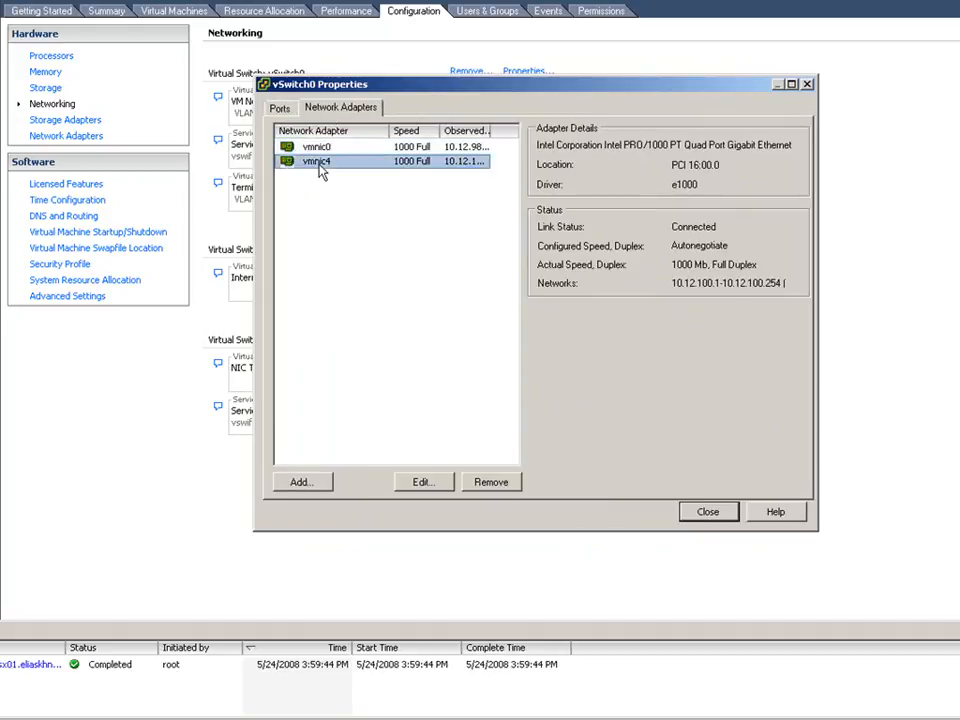
pyautogui.click(491, 482)
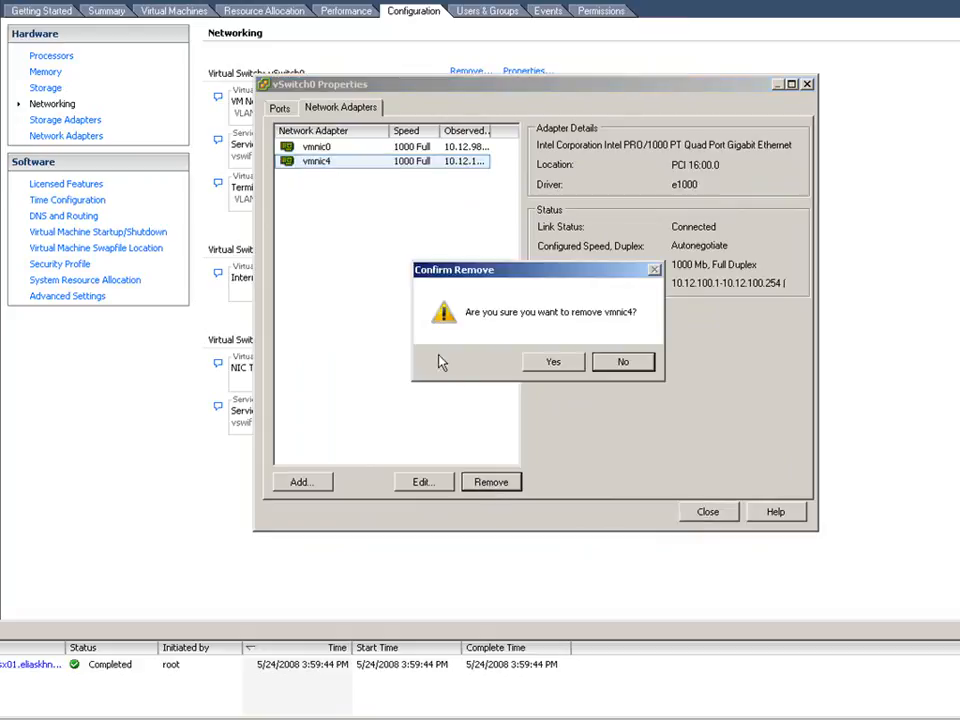
pyautogui.click(550, 366)
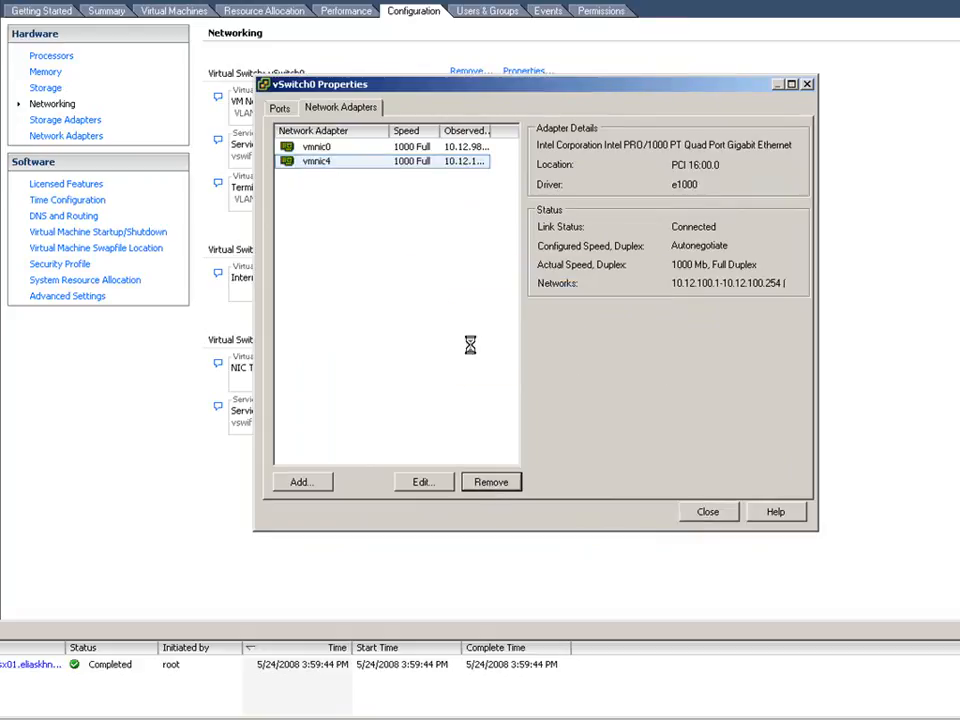
pyautogui.click(708, 512)
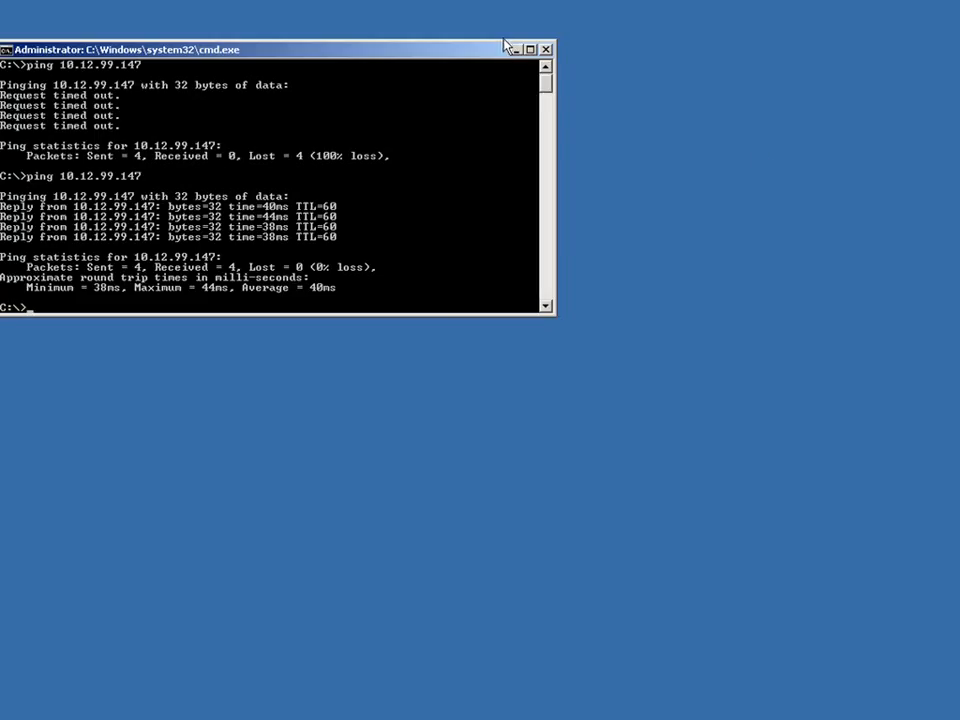
pyautogui.click(510, 45)
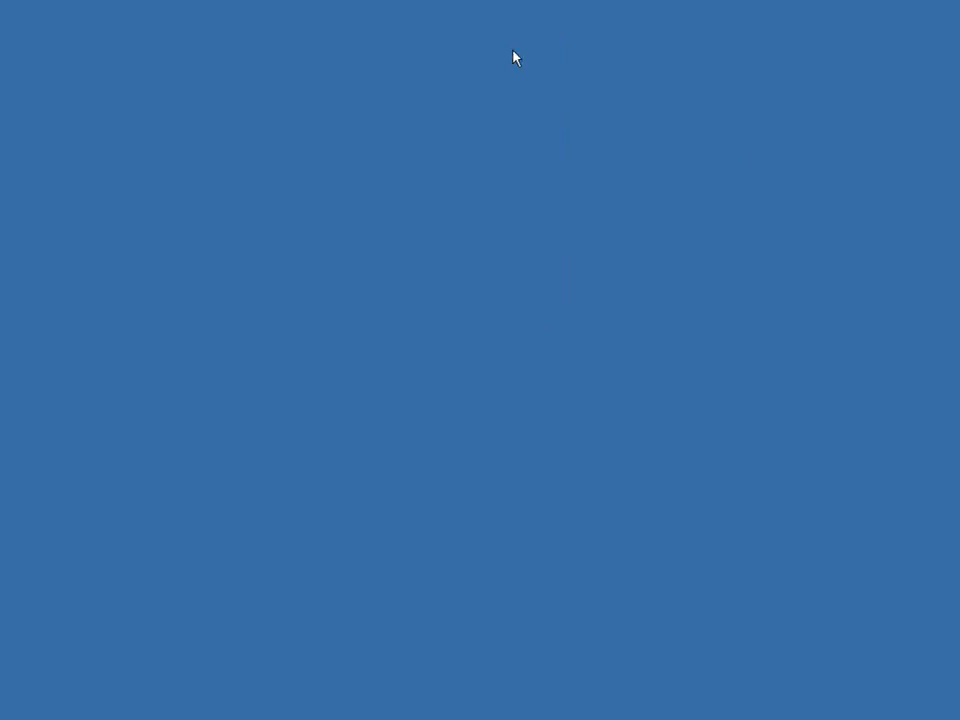